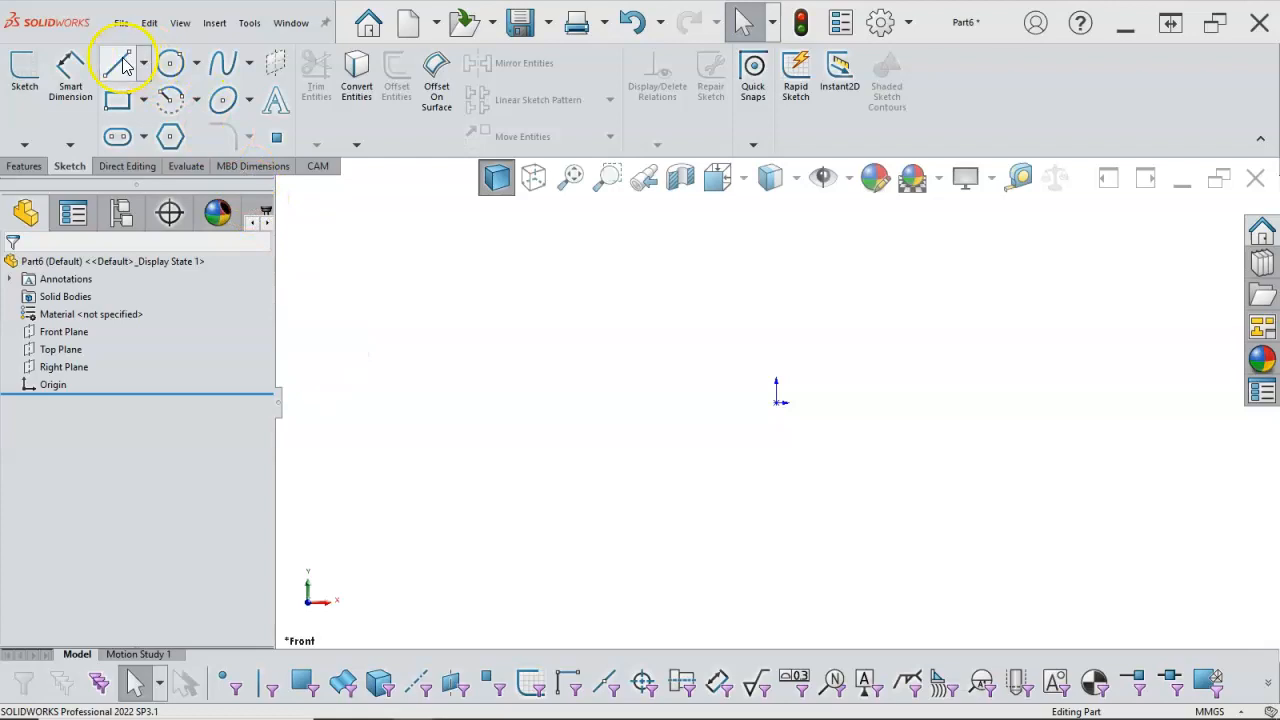
# Step: Sketch a single slanted line about 55 mm long on the Front Plane, above and to the left of the origin
pyautogui.click(123, 65)
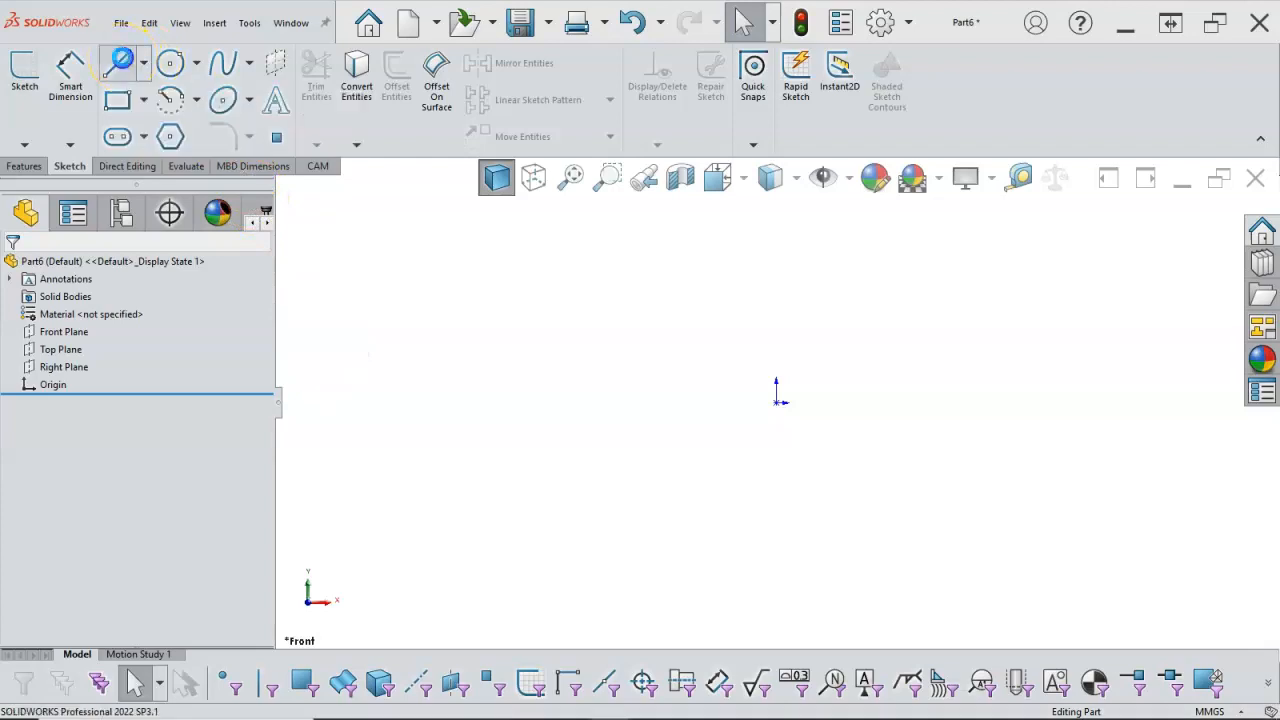
pyautogui.click(668, 300)
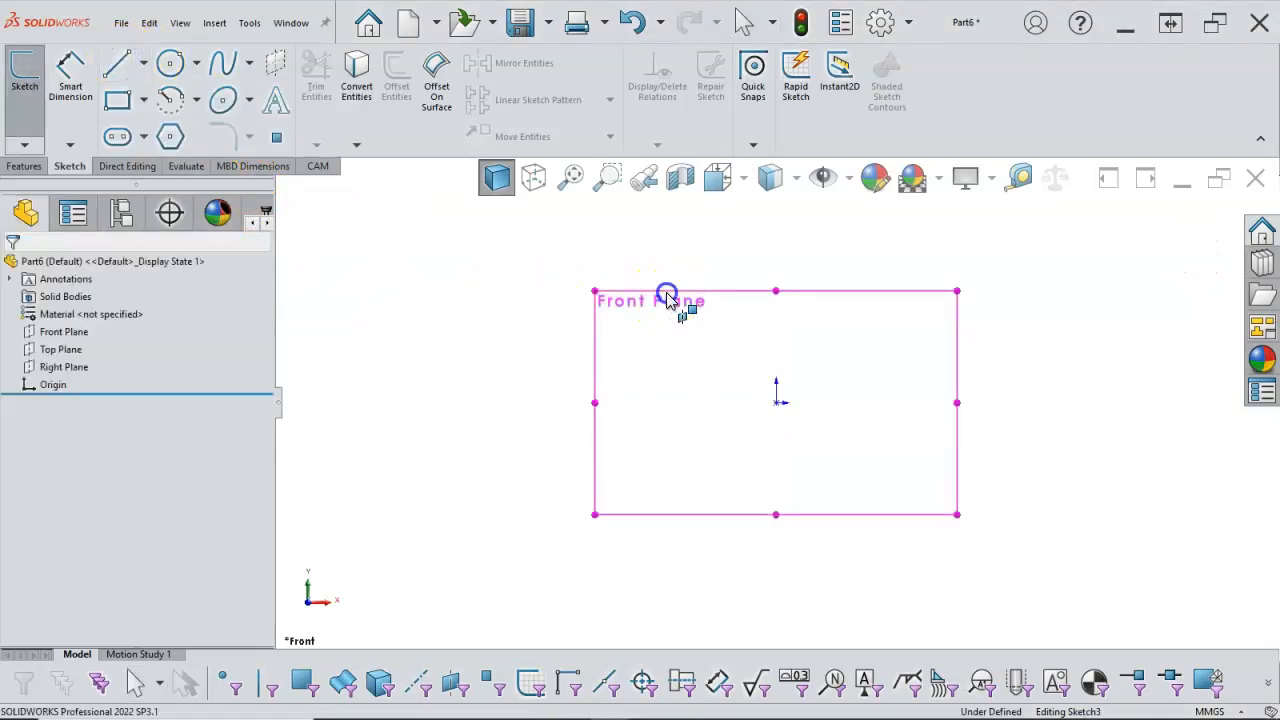
pyautogui.click(565, 352)
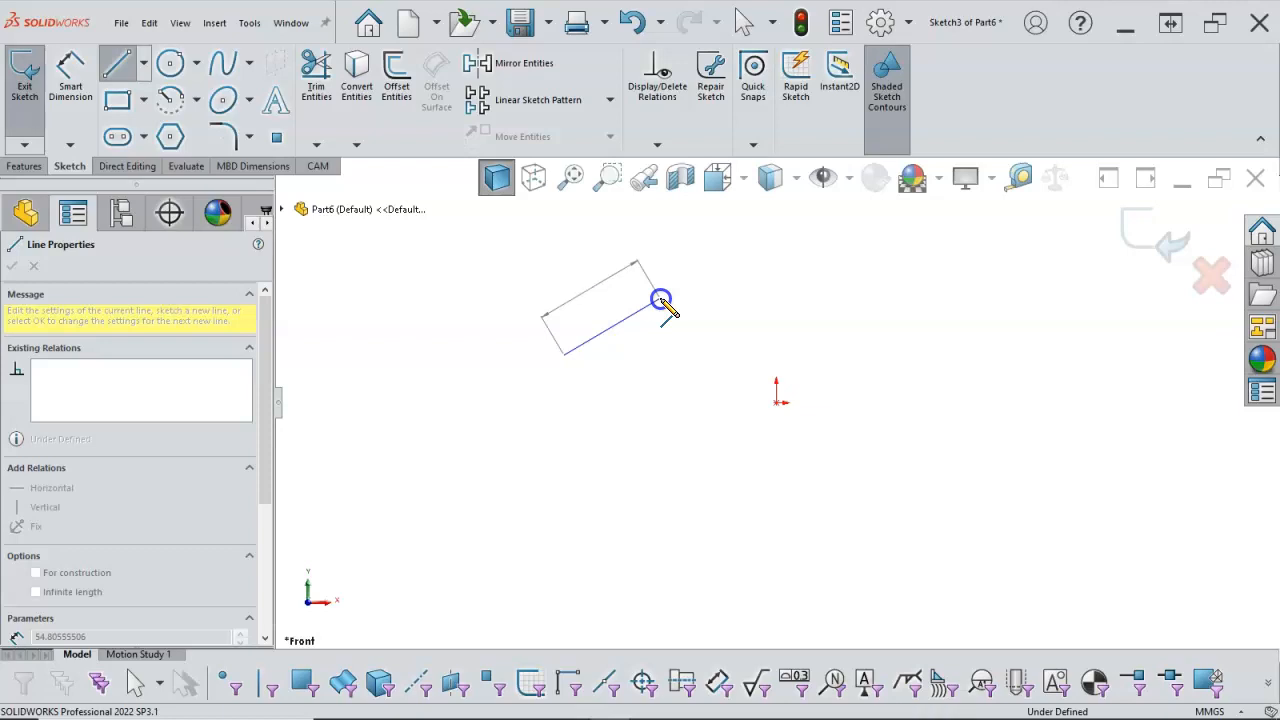
pyautogui.doubleClick(660, 299)
# Step: Review the Sketch system options governing on-screen numeric input and dimension creation for new sketch entities
pyautogui.click(880, 22)
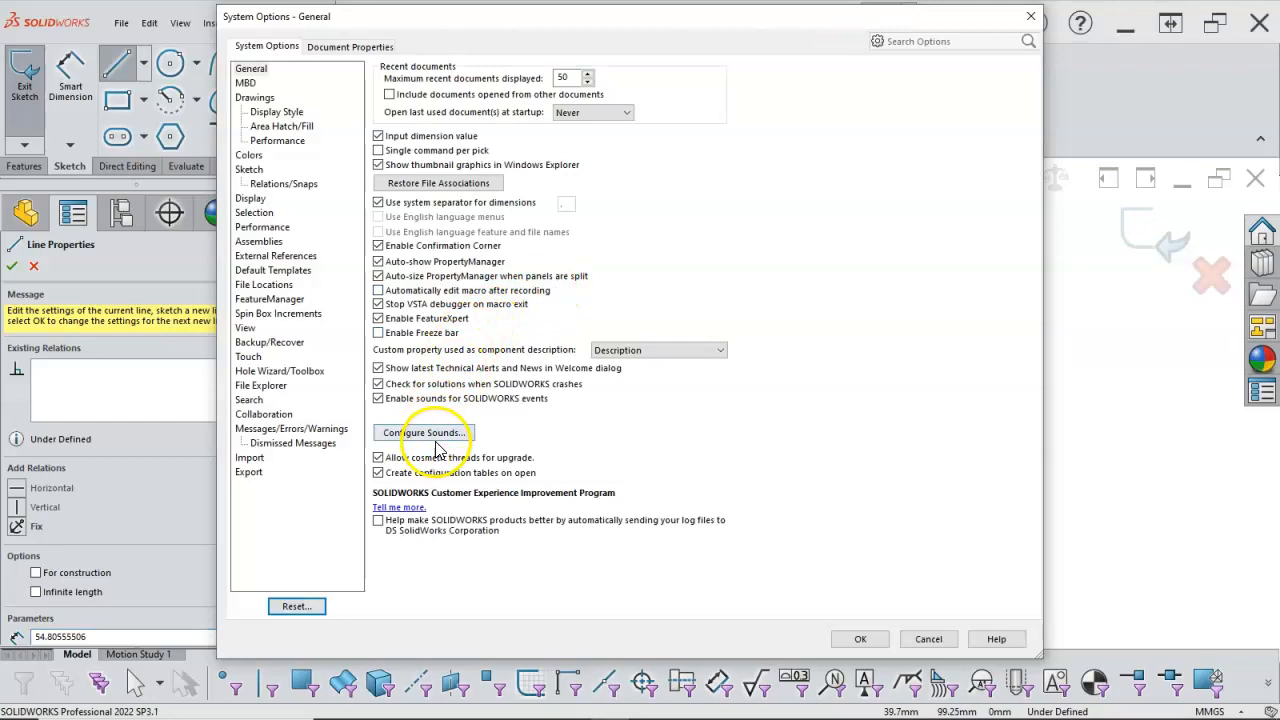
pyautogui.click(252, 172)
pyautogui.click(255, 158)
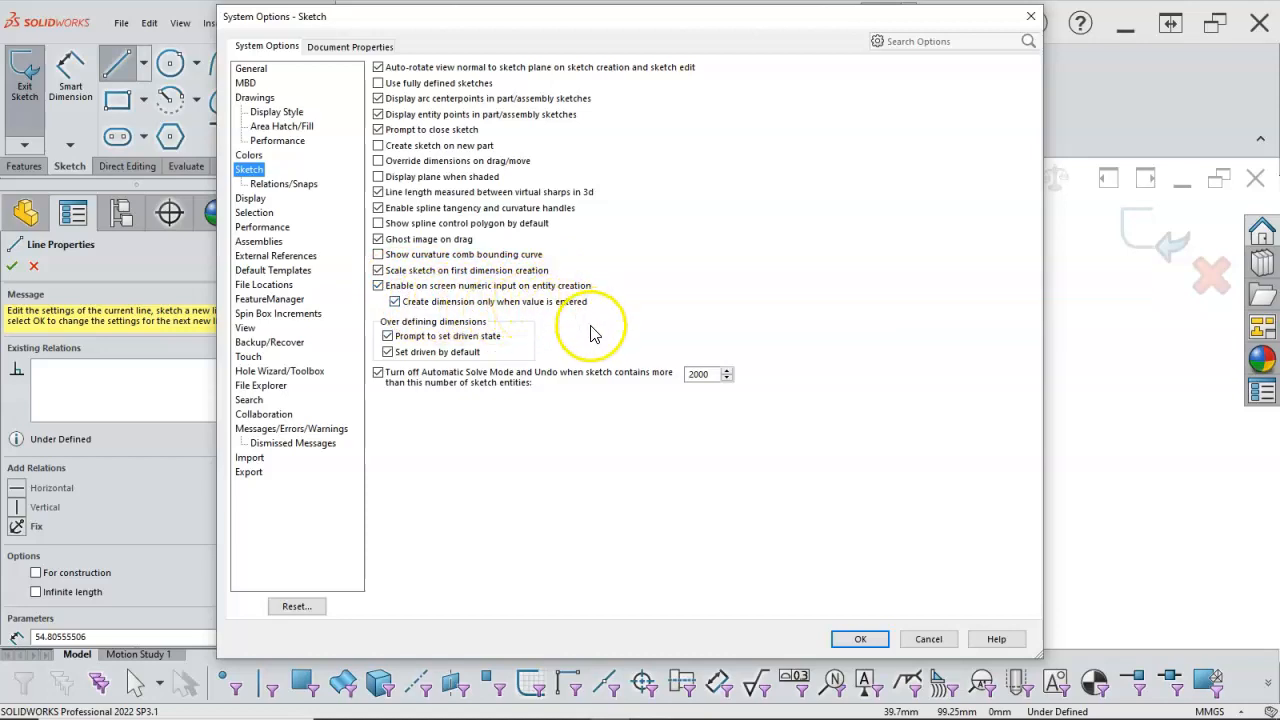
pyautogui.click(858, 639)
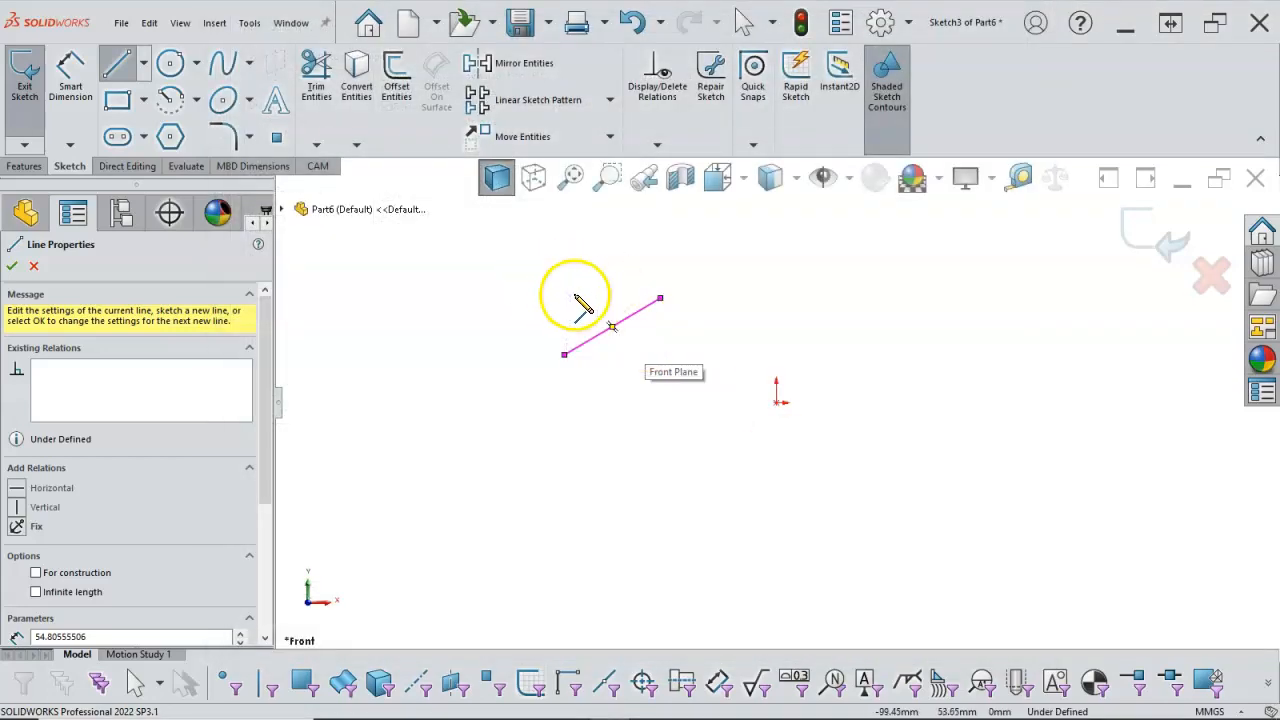
# Step: Leave the Line command and move both endpoints freely so the line is about 81 mm long at roughly 14°
pyautogui.rightClick(806, 321)
pyautogui.click(939, 296)
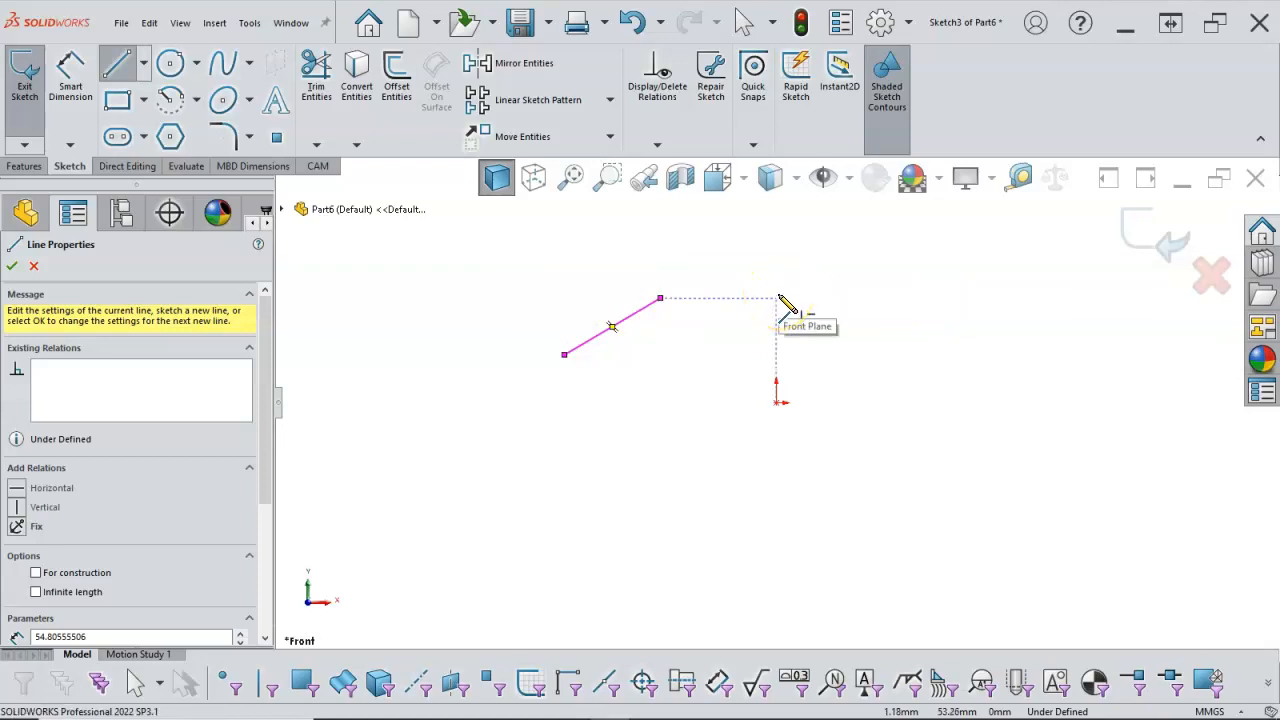
pyautogui.rightClick(791, 288)
pyautogui.click(826, 294)
pyautogui.click(745, 296)
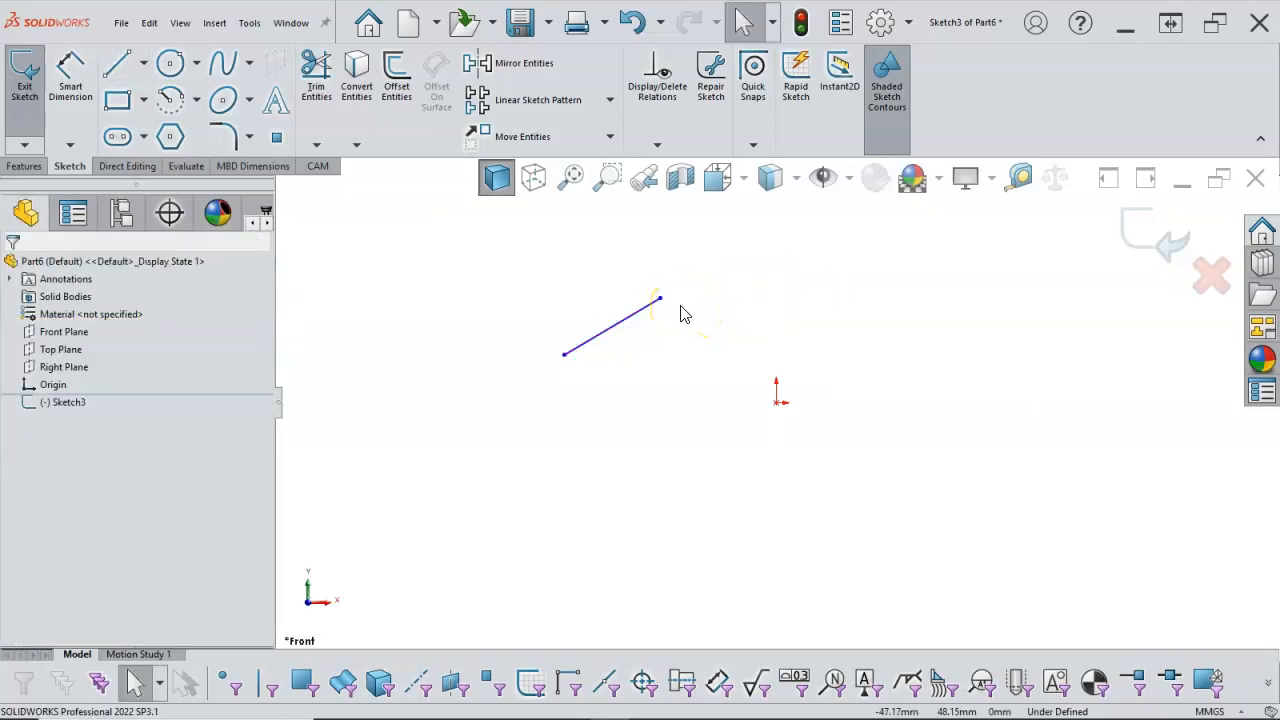
pyautogui.moveTo(660, 299)
pyautogui.mouseDown()
pyautogui.moveTo(575, 373)
pyautogui.moveTo(531, 306)
pyautogui.moveTo(647, 289)
pyautogui.mouseUp()
pyautogui.moveTo(567, 363); pyautogui.dragTo(487, 328)
pyautogui.click(520, 356)
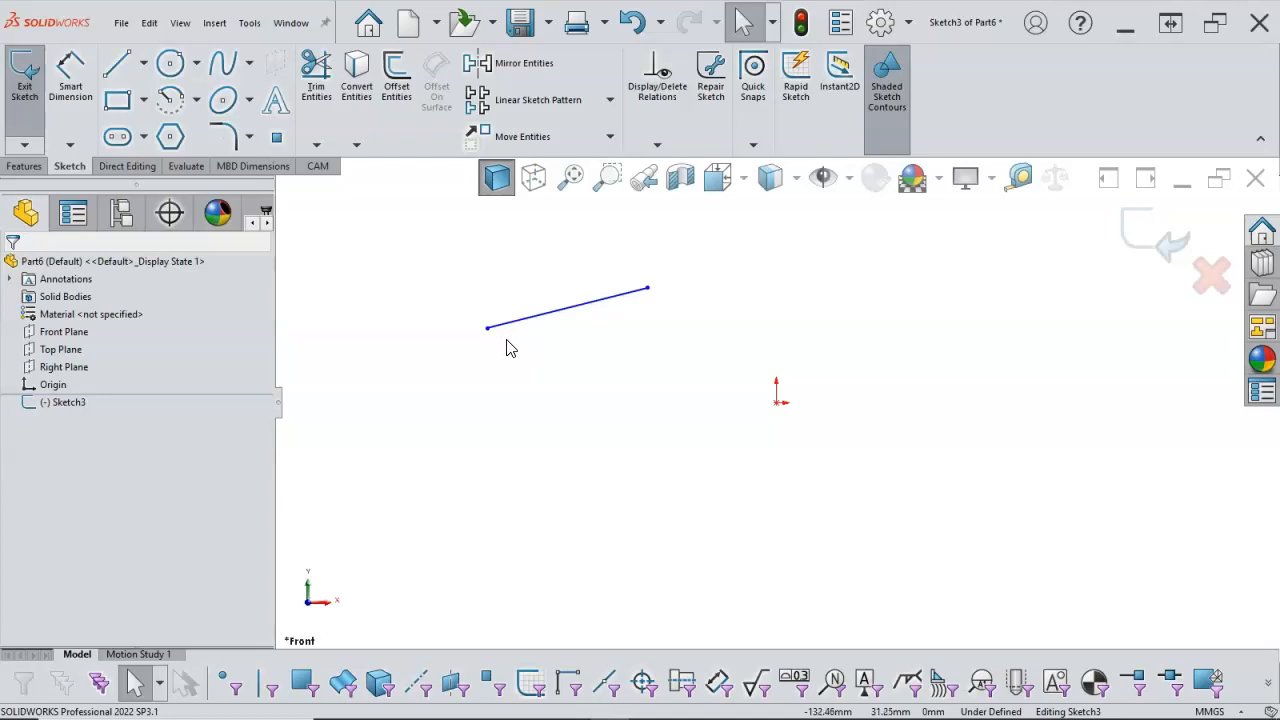
# Step: Examine the coordinate parameters of each of the line's two endpoints
pyautogui.click(487, 329)
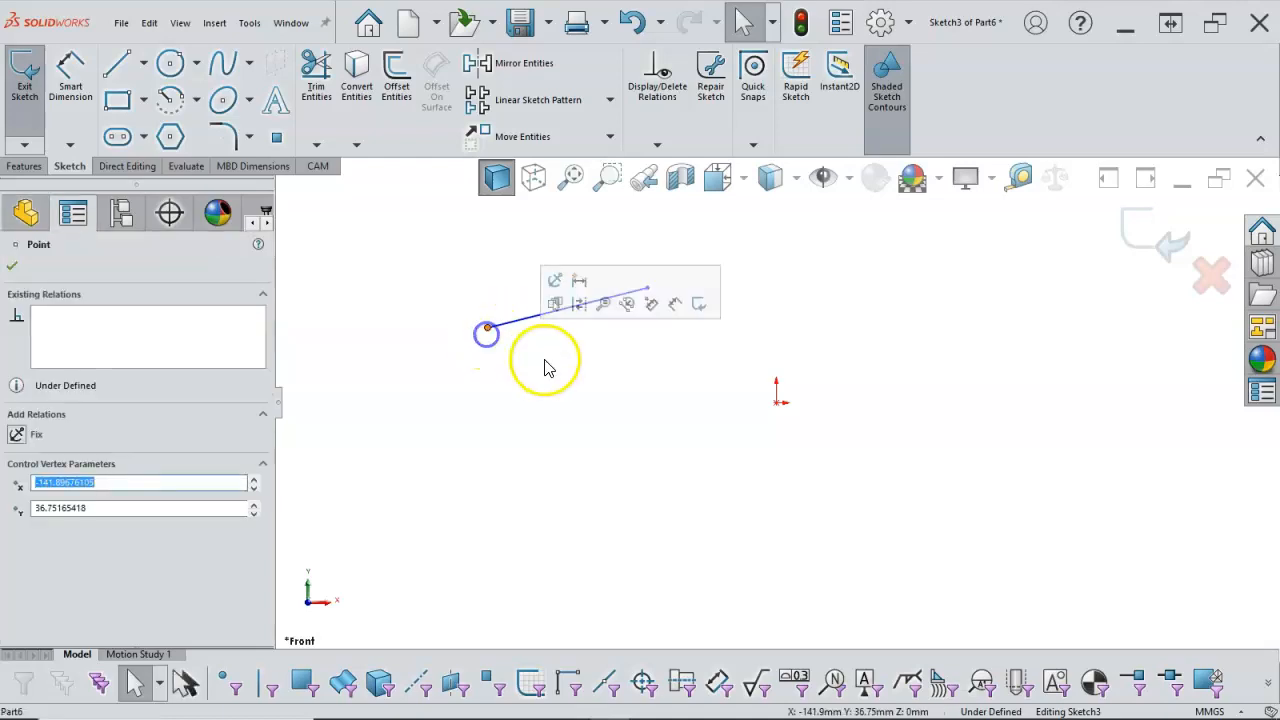
pyautogui.click(514, 323)
pyautogui.click(647, 335)
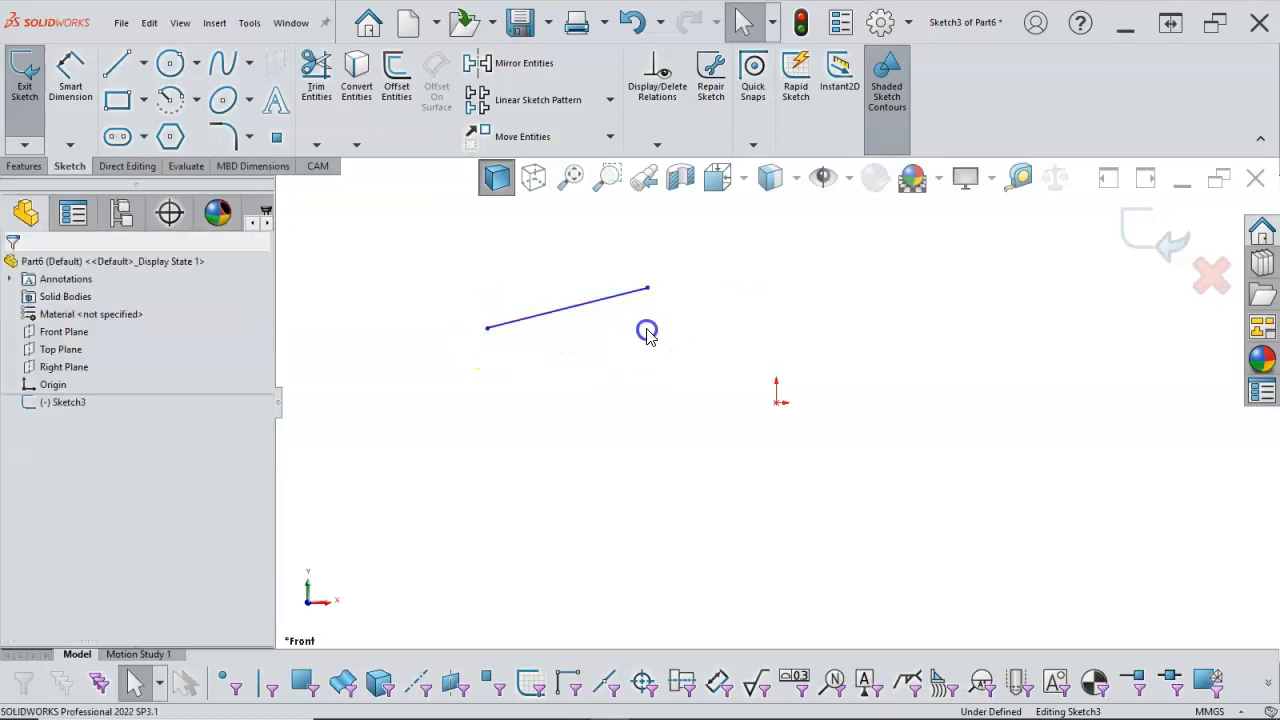
pyautogui.click(648, 289)
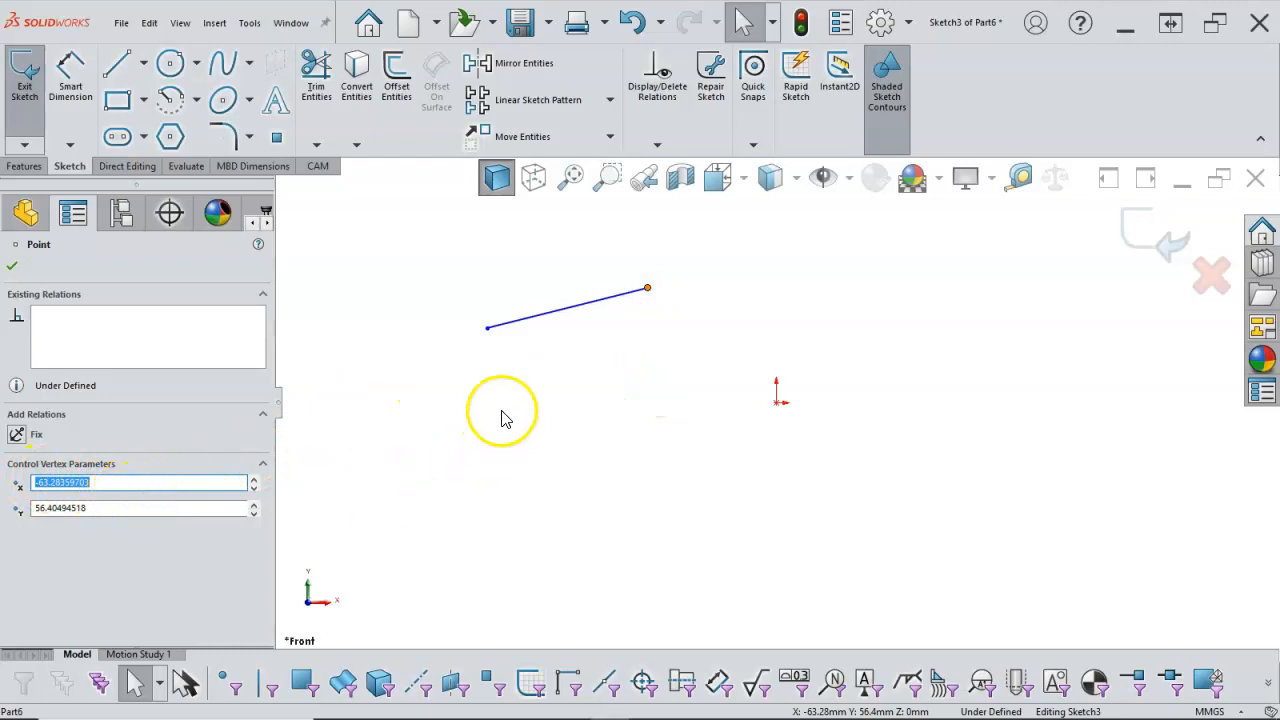
# Step: Set the line's length to 90 mm and its angle to 15° in its properties
pyautogui.click(522, 325)
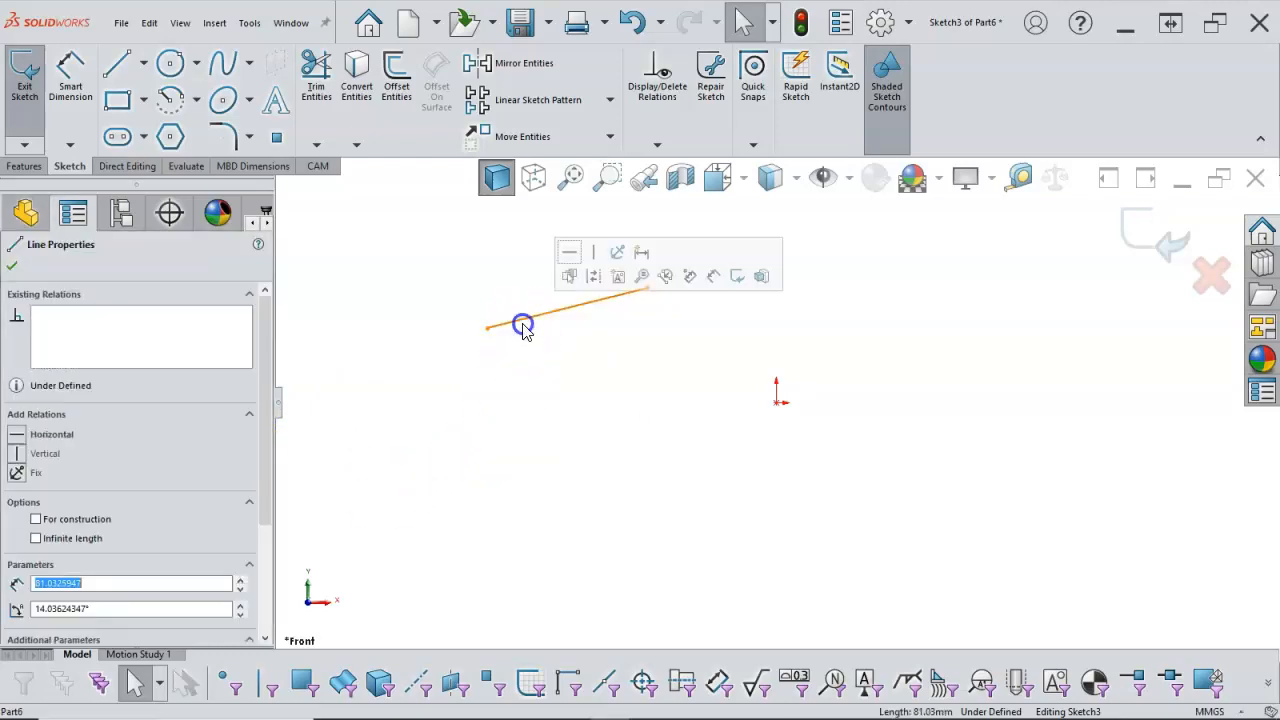
pyautogui.click(266, 480)
pyautogui.moveTo(266, 480); pyautogui.dragTo(266, 577)
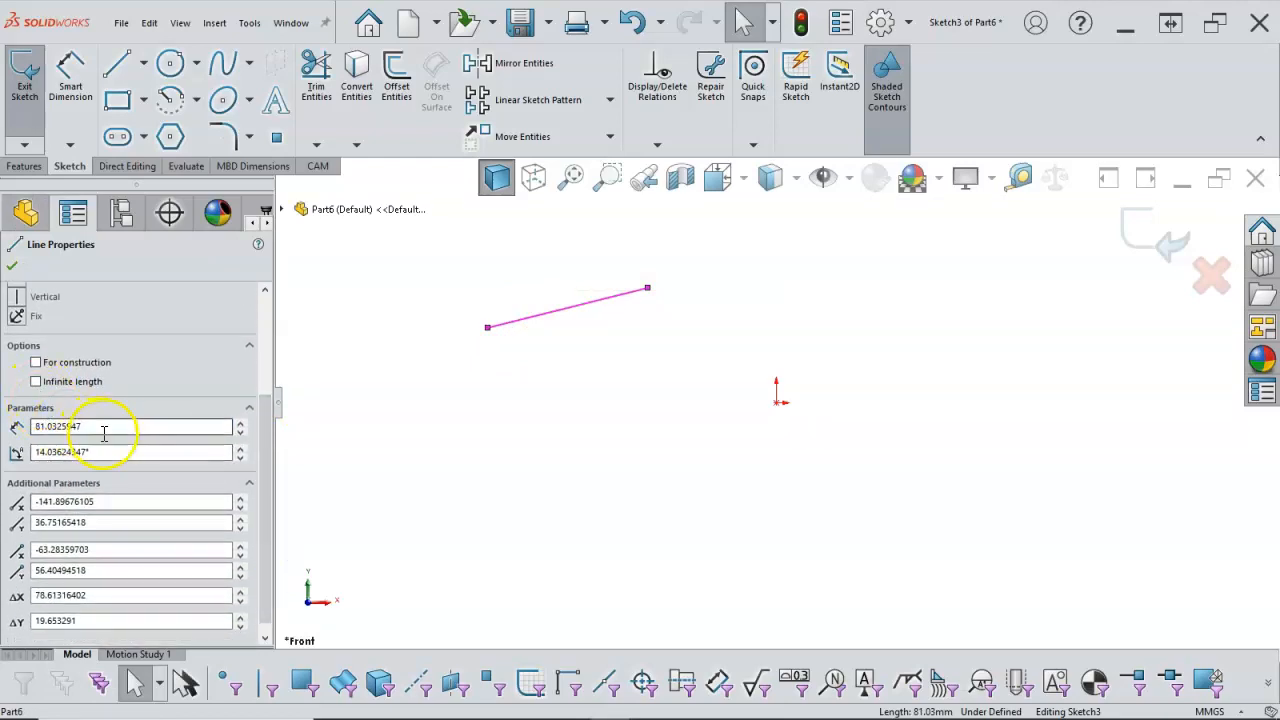
pyautogui.moveTo(104, 428); pyautogui.dragTo(18, 424)
pyautogui.write('9')
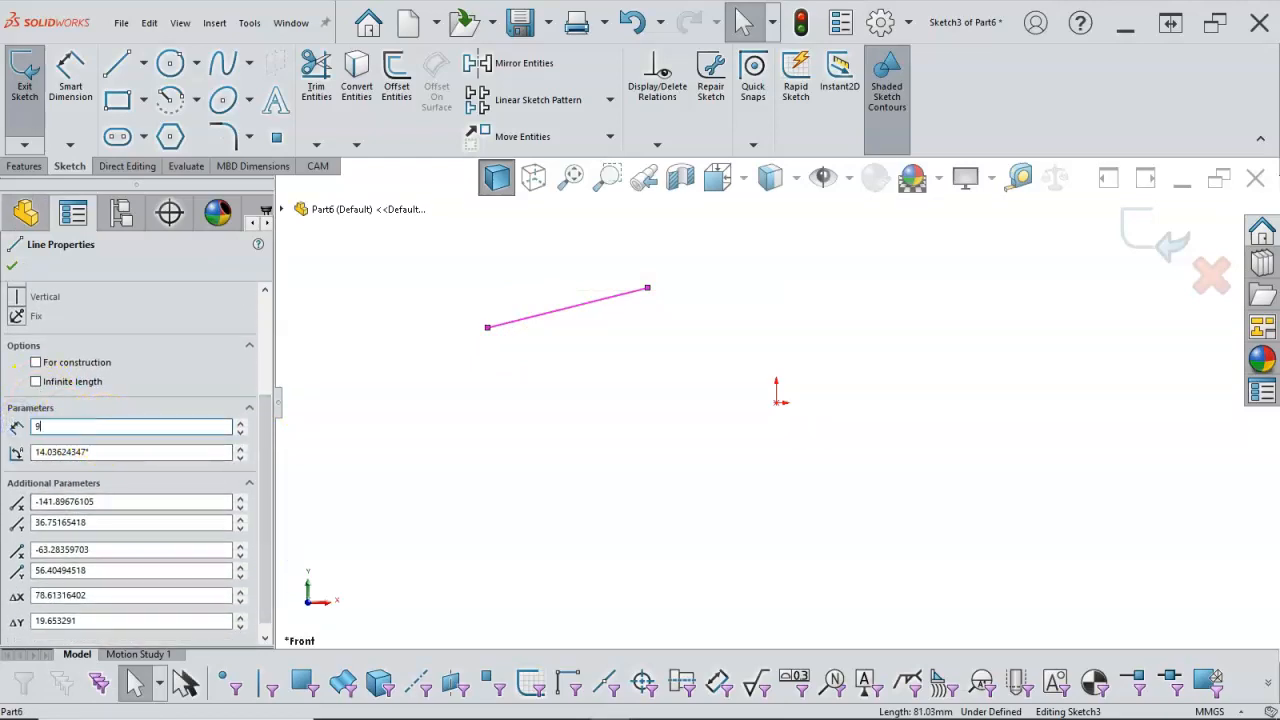
pyautogui.write('0')
pyautogui.moveTo(92, 451); pyautogui.dragTo(17, 450)
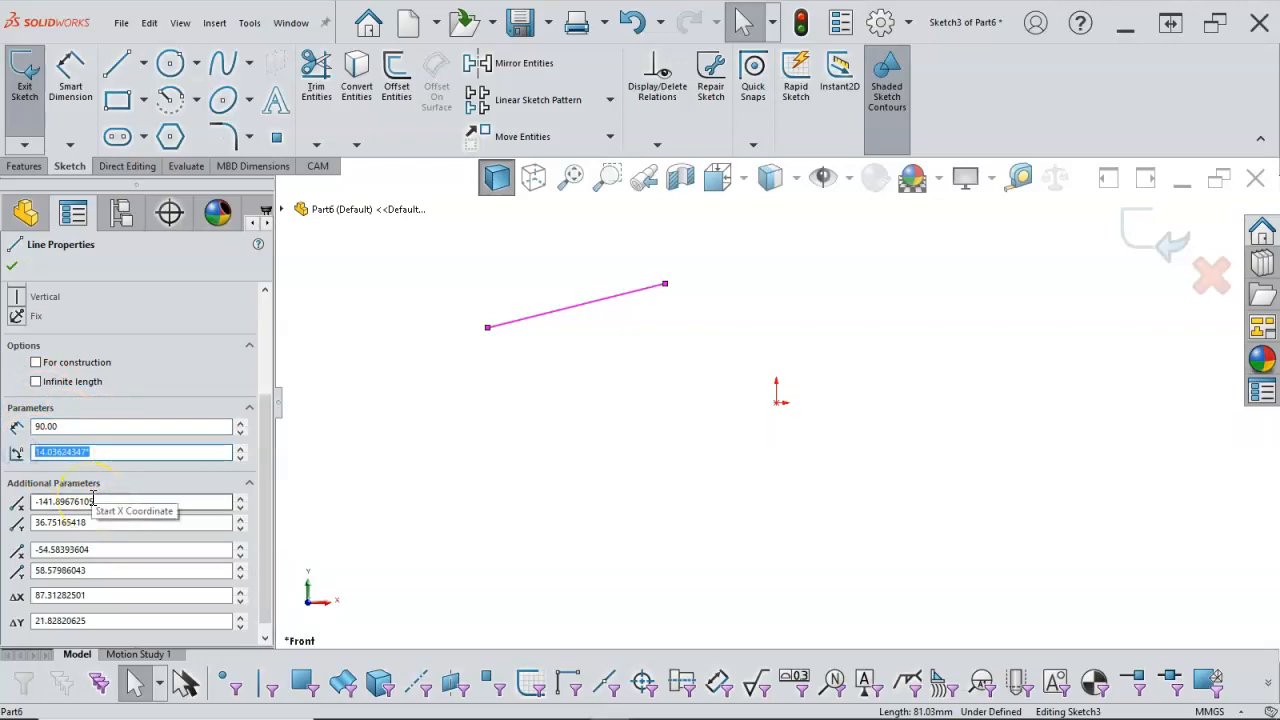
pyautogui.write('15')
pyautogui.press('Return')
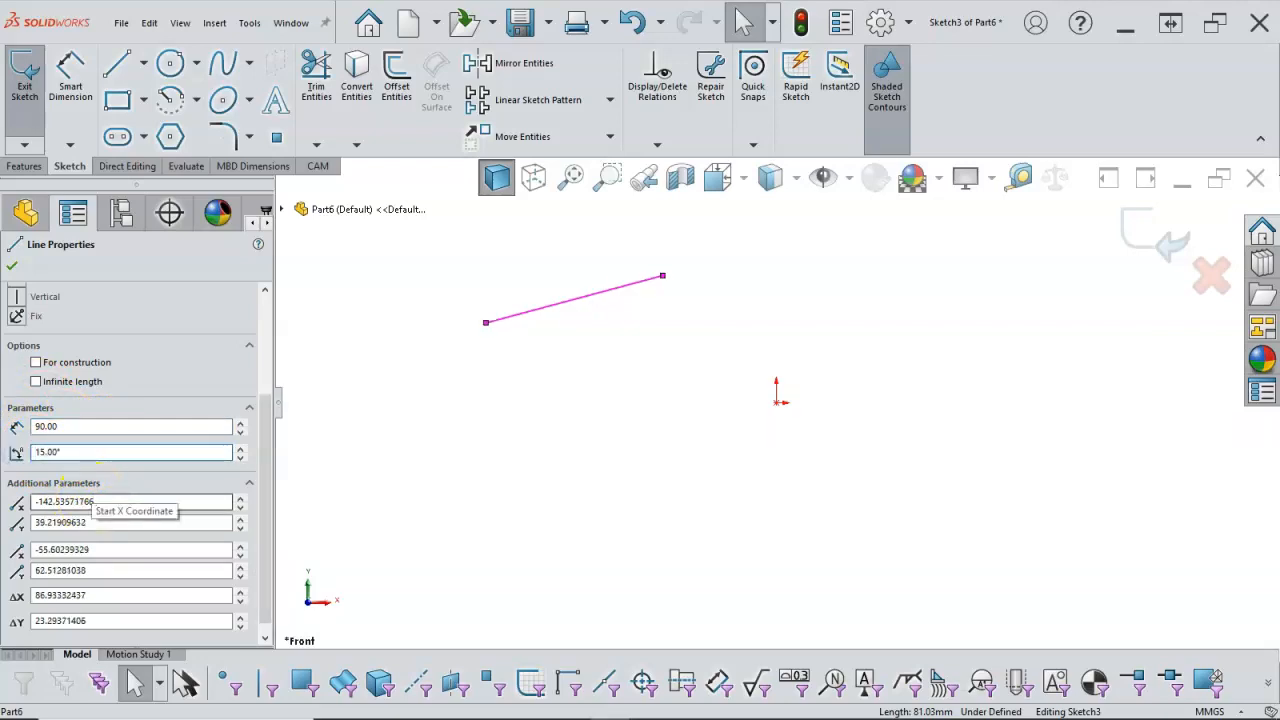
pyautogui.moveTo(263, 457); pyautogui.dragTo(263, 503)
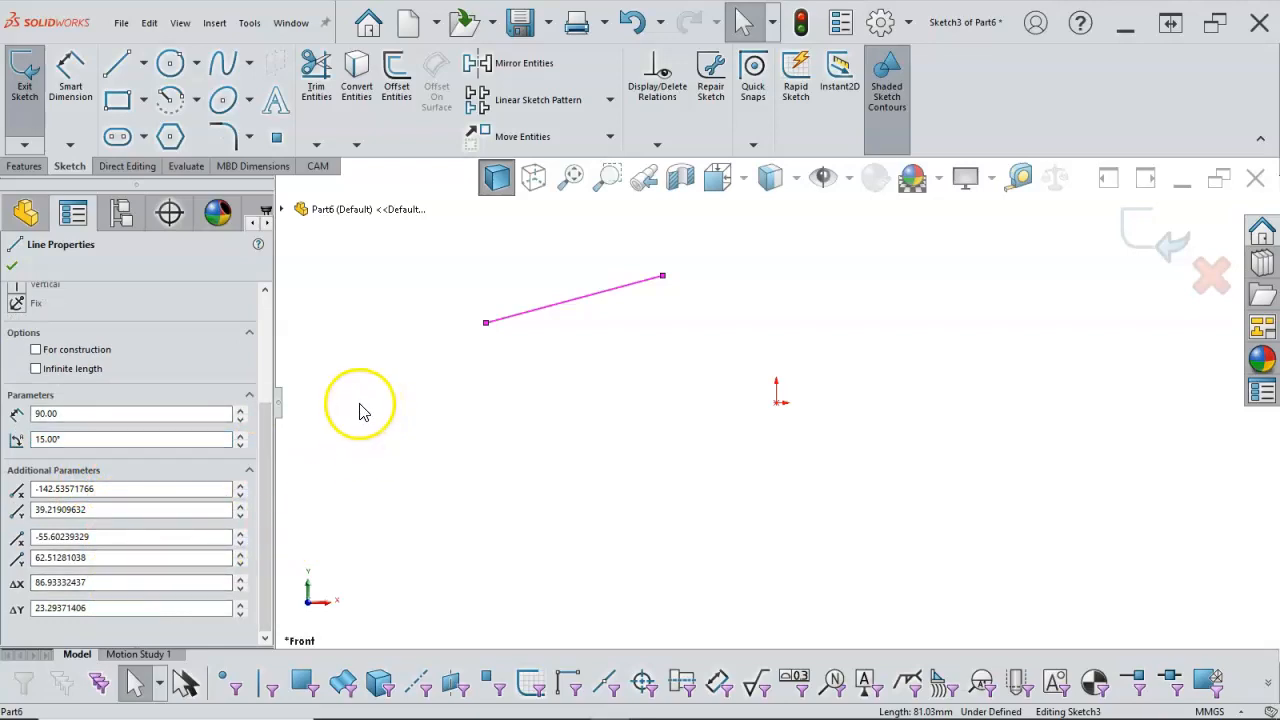
# Step: Move the line's lower endpoint onto the sketch origin so that it becomes coincident with it
pyautogui.click(505, 340)
pyautogui.moveTo(486, 323); pyautogui.dragTo(626, 348)
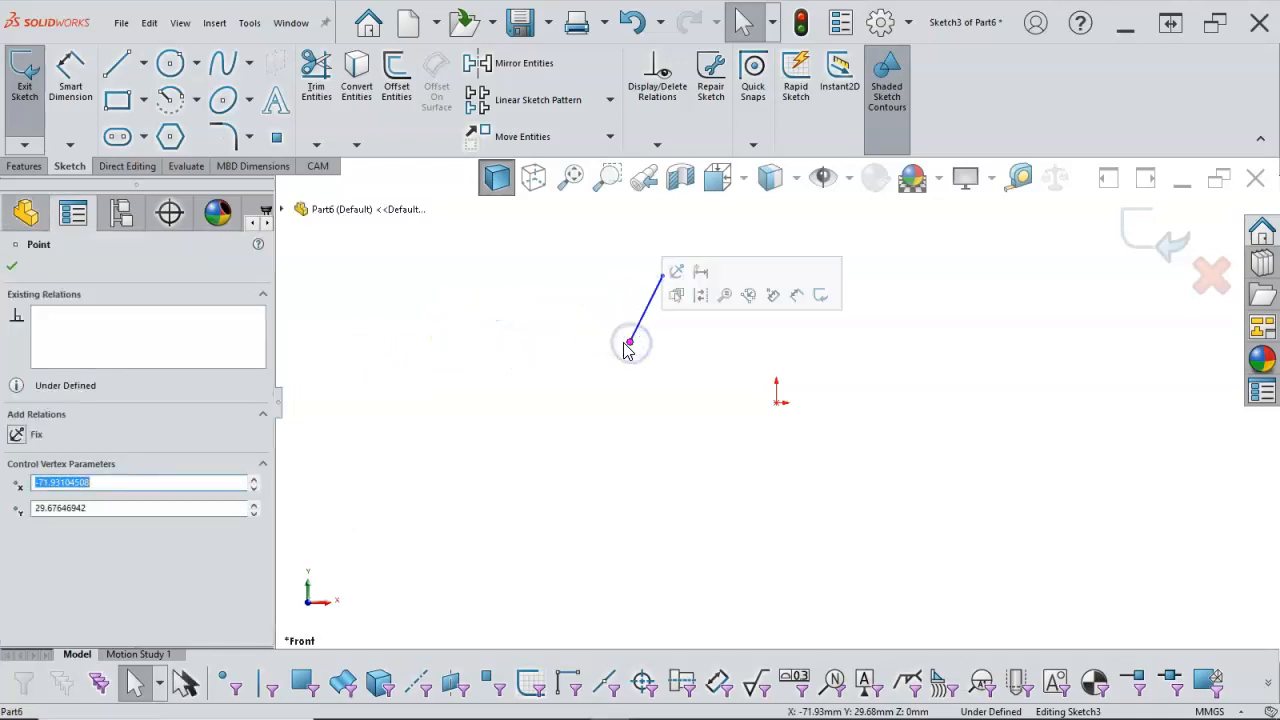
pyautogui.click(711, 364)
pyautogui.click(655, 360)
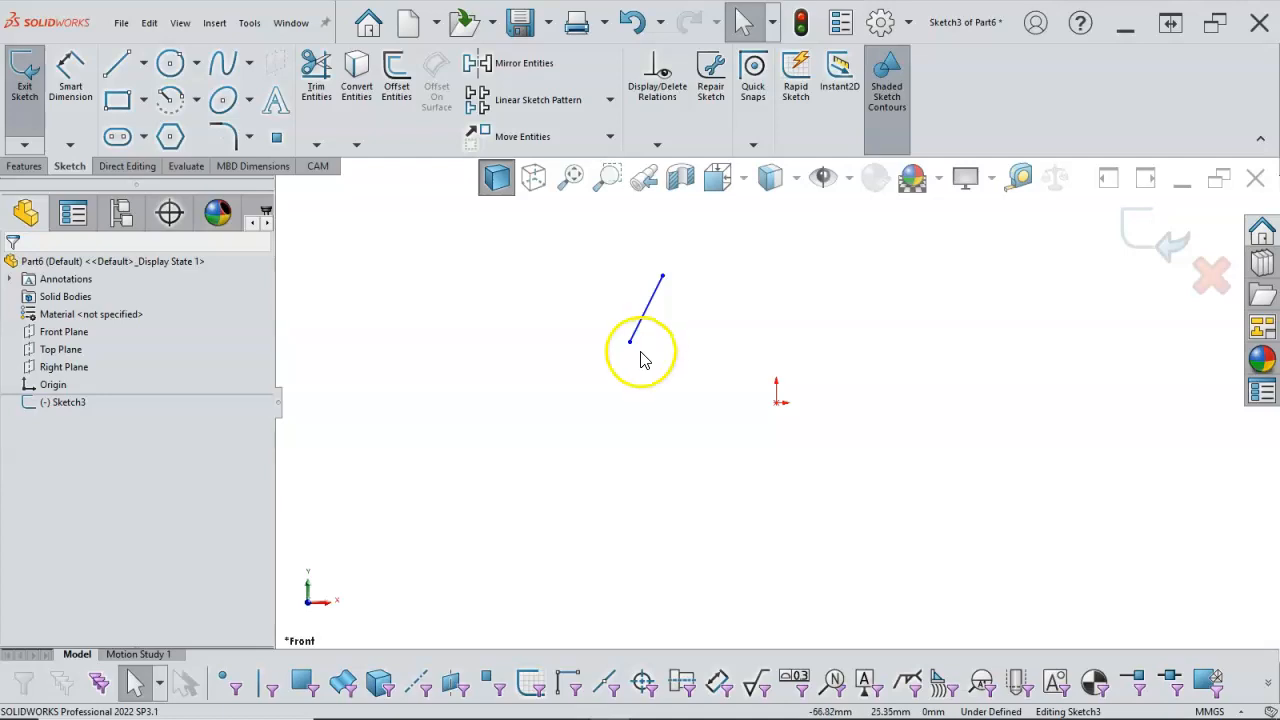
pyautogui.moveTo(630, 343); pyautogui.dragTo(746, 399)
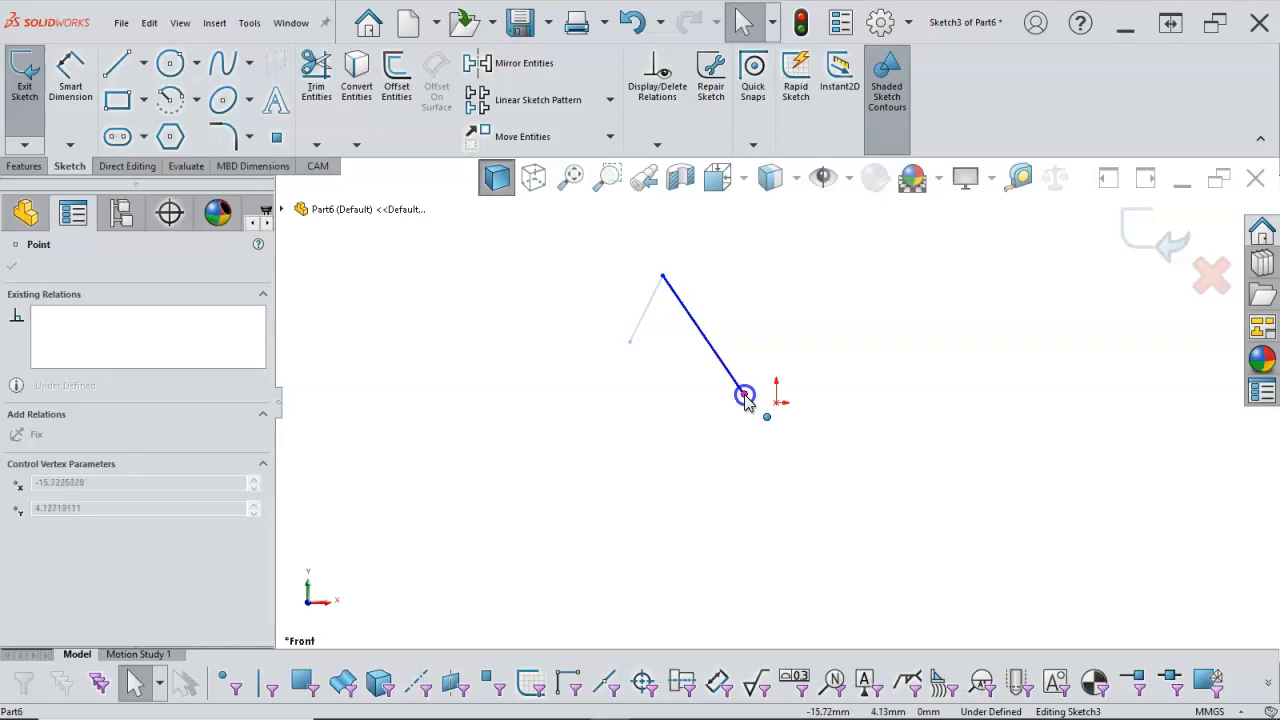
pyautogui.moveTo(746, 399); pyautogui.dragTo(777, 413)
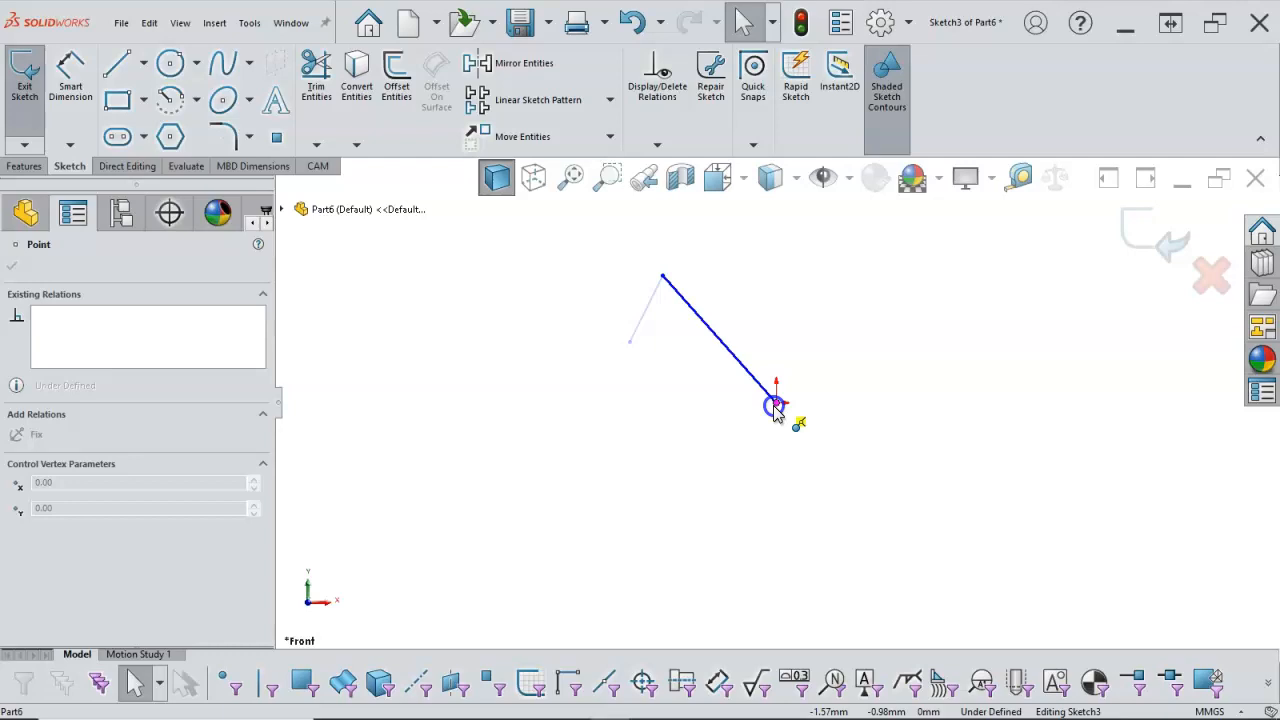
pyautogui.click(775, 405)
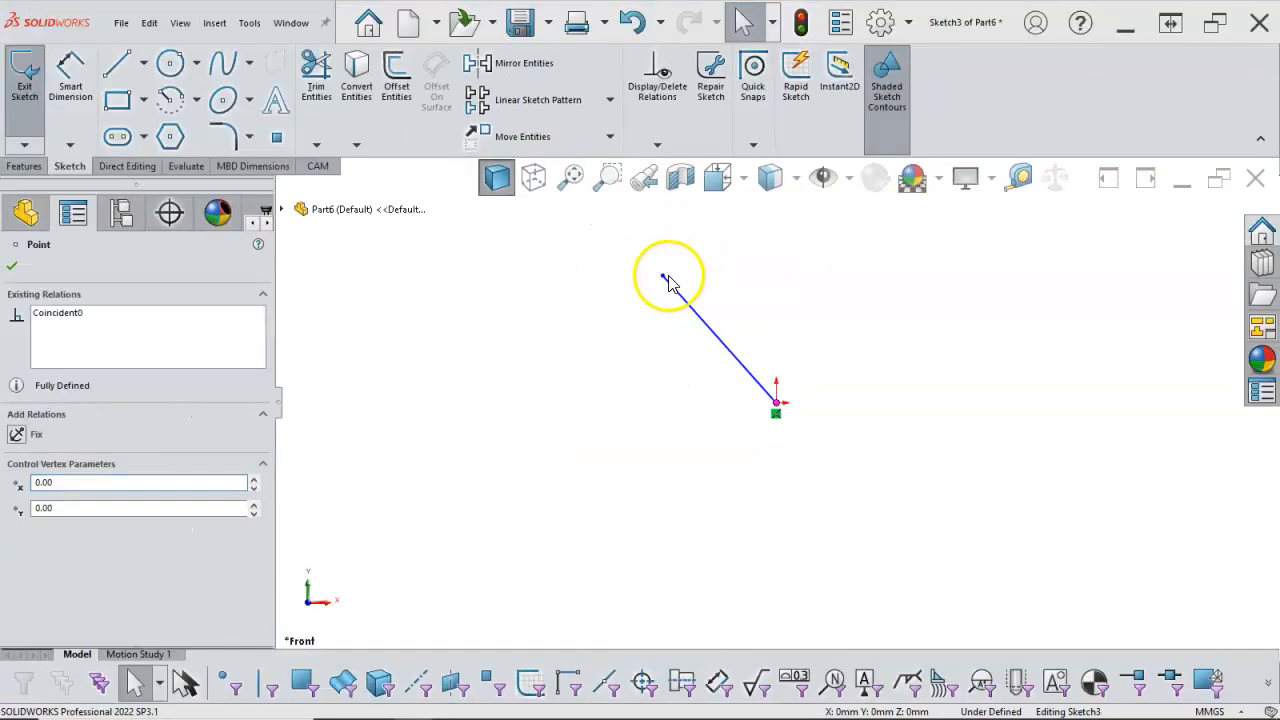
# Step: Move the line's free endpoint to the right of the origin and level with it, making the line about 50 mm long
pyautogui.moveTo(663, 277); pyautogui.dragTo(837, 460)
pyautogui.click(886, 468)
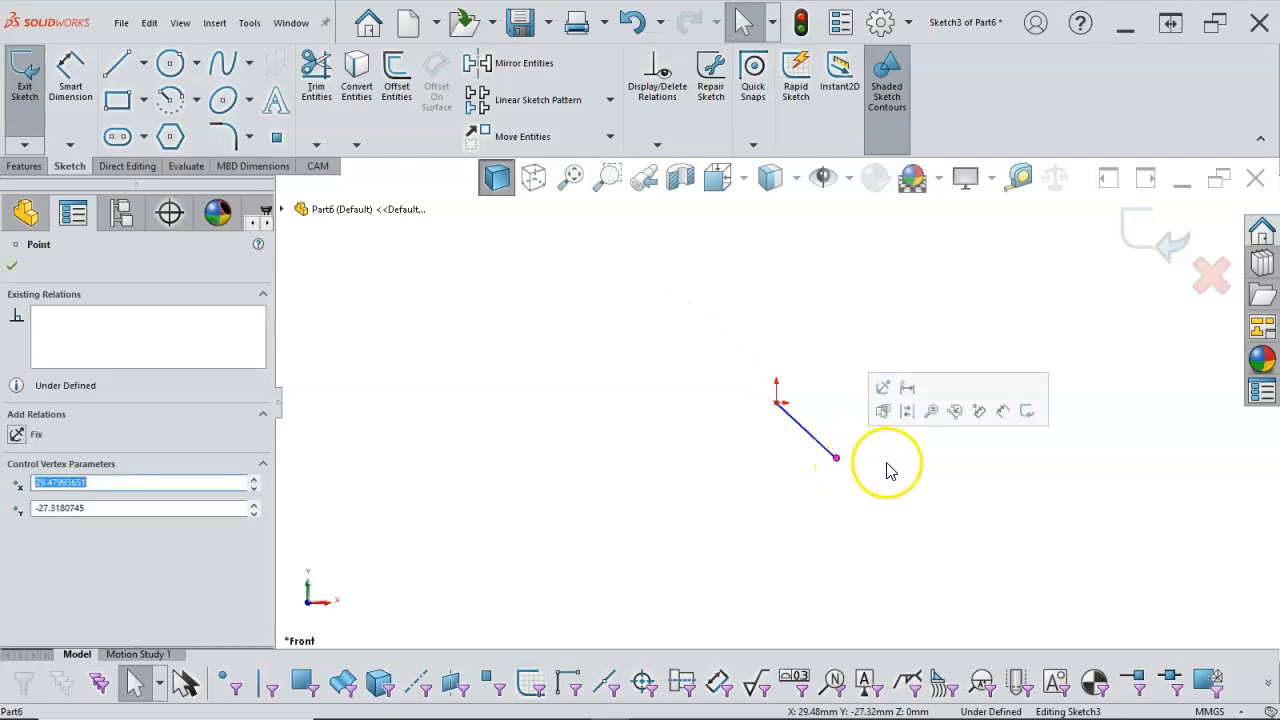
pyautogui.moveTo(836, 458); pyautogui.dragTo(856, 414)
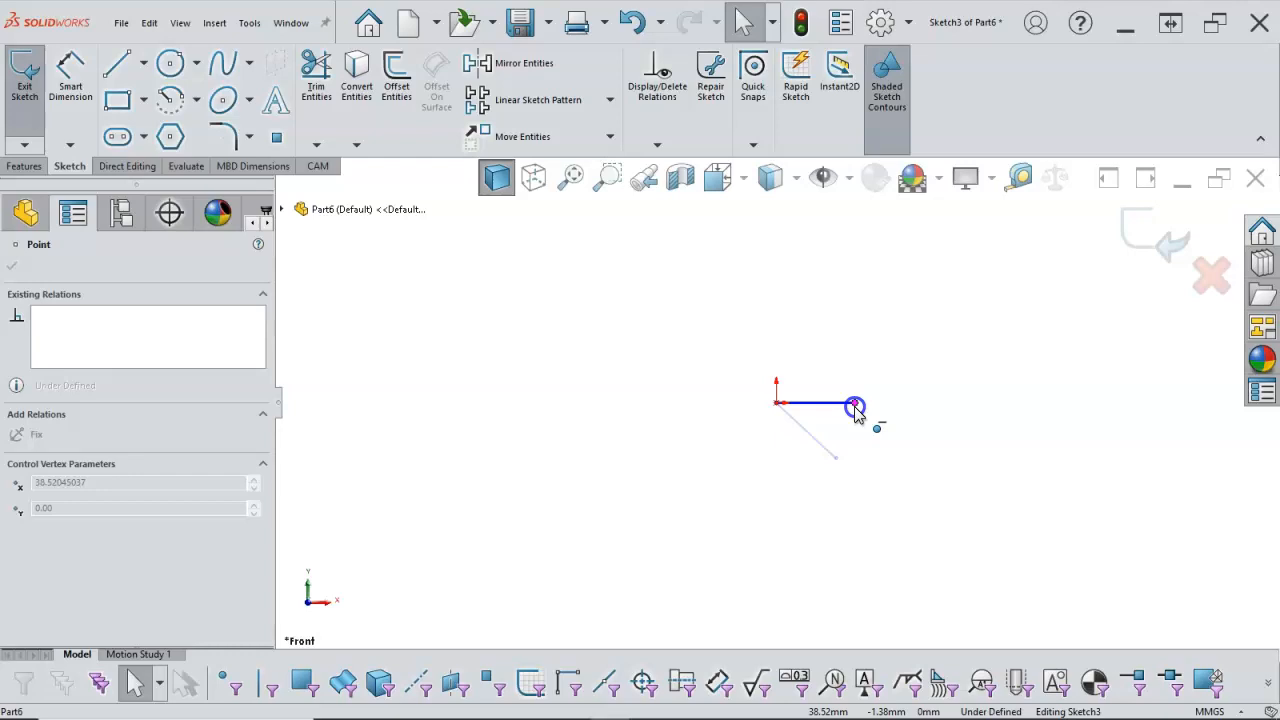
pyautogui.moveTo(856, 414)
pyautogui.mouseDown()
pyautogui.moveTo(783, 308)
pyautogui.moveTo(714, 395)
pyautogui.moveTo(716, 412)
pyautogui.moveTo(779, 457)
pyautogui.moveTo(880, 417)
pyautogui.moveTo(878, 404)
pyautogui.mouseUp()
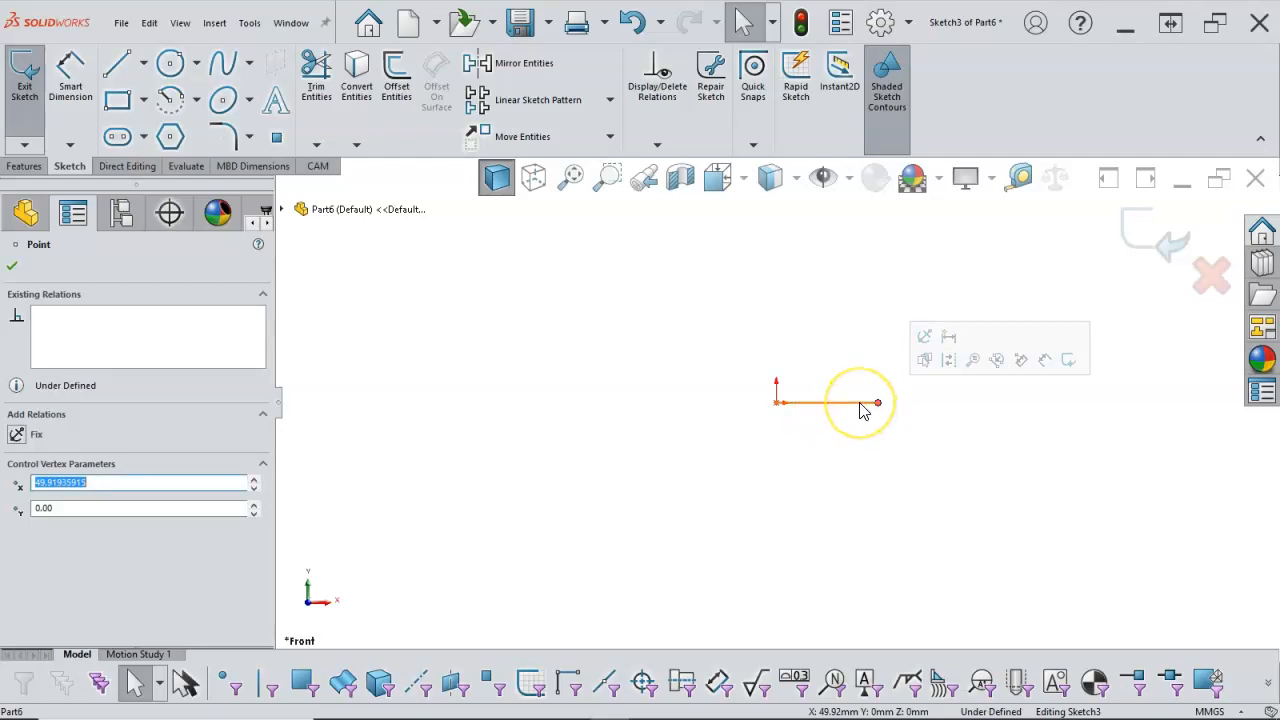
pyautogui.click(872, 412)
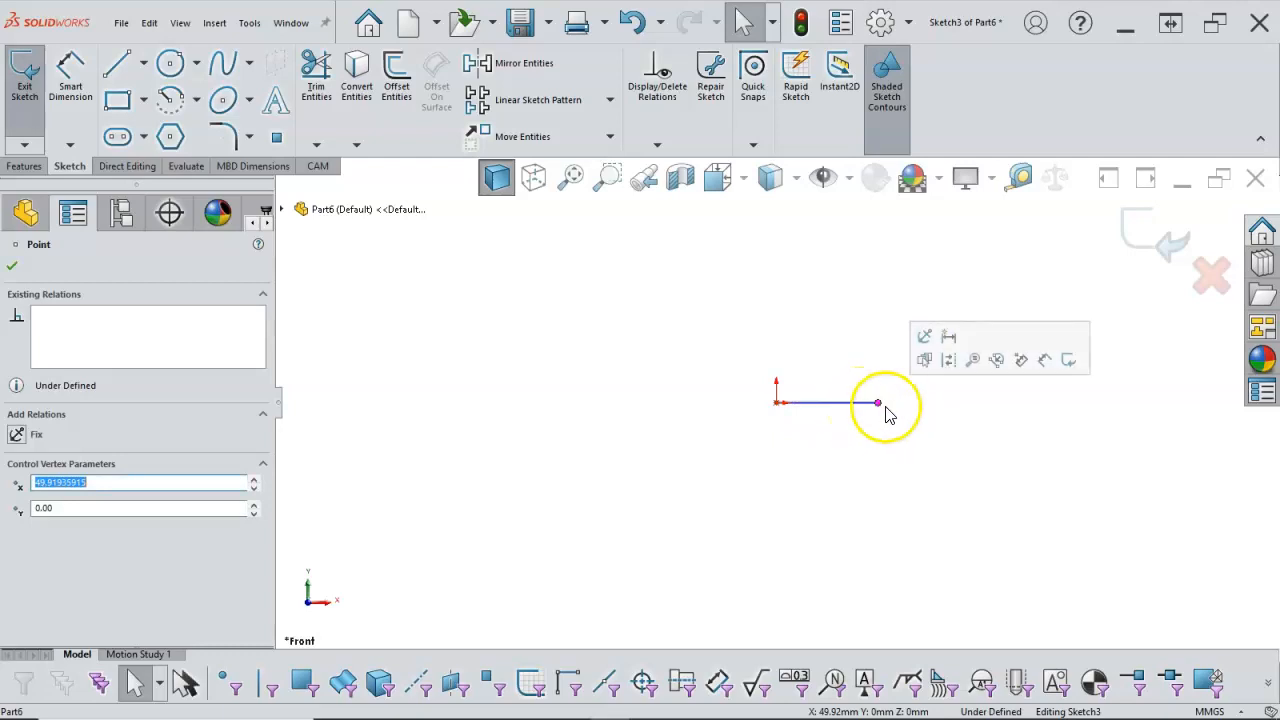
pyautogui.click(866, 424)
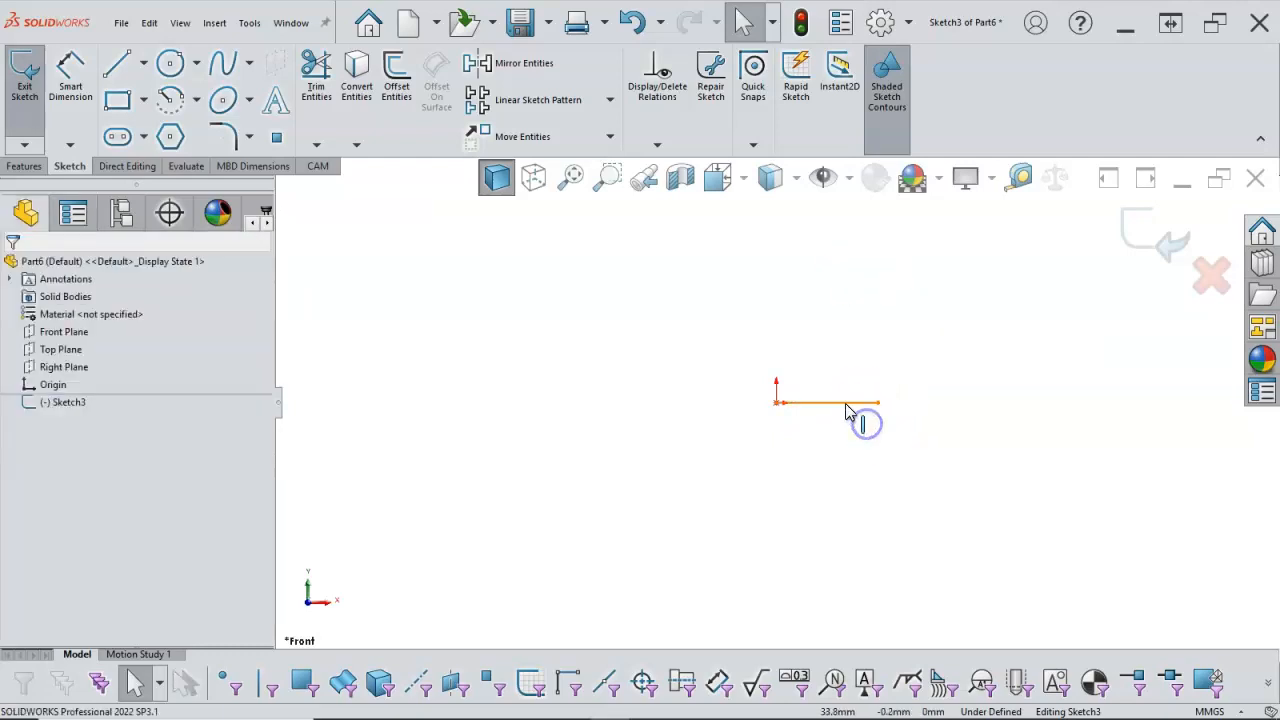
# Step: Add a Horizontal relation to the line and stretch its free endpoint to about 76 mm from the origin
pyautogui.click(845, 413)
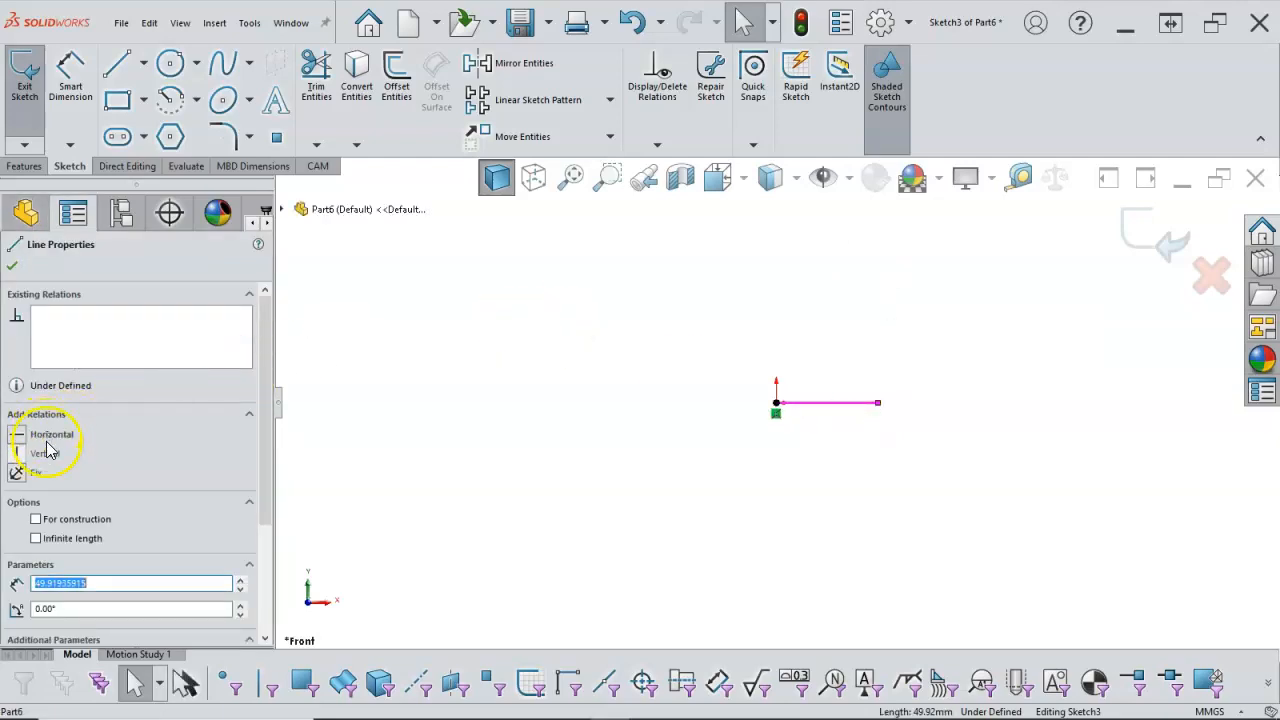
pyautogui.click(641, 467)
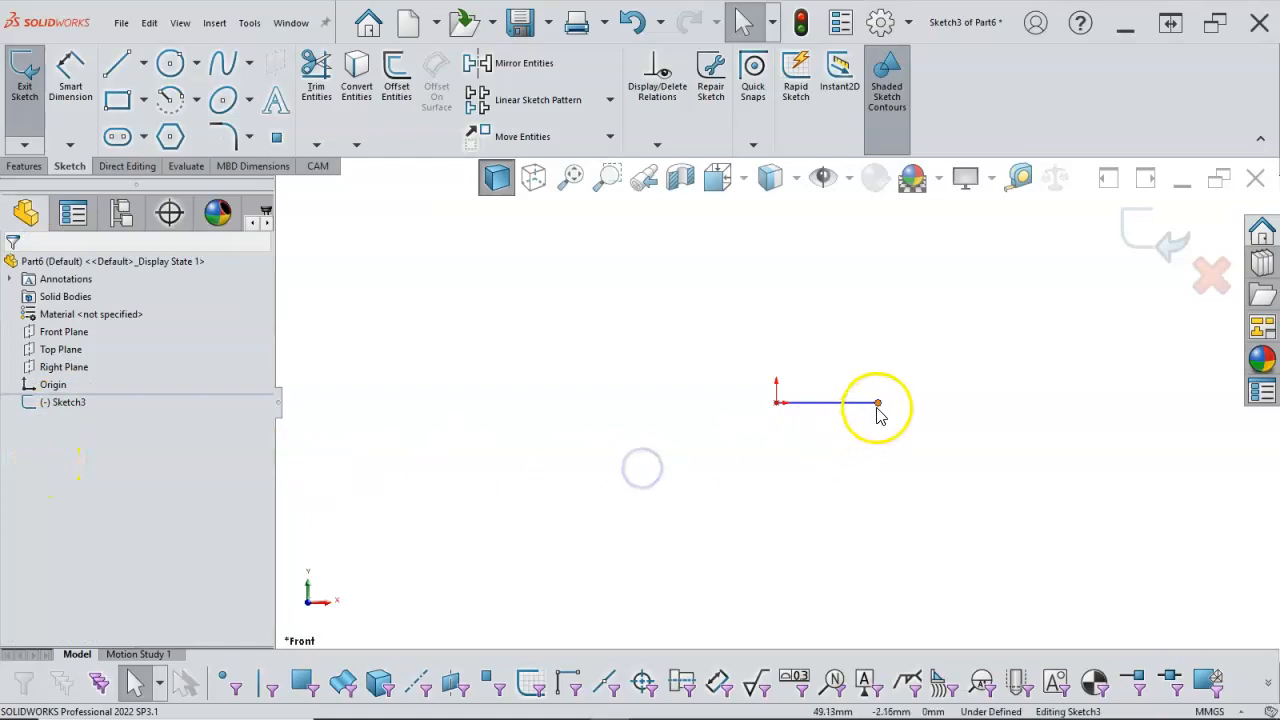
pyautogui.click(843, 405)
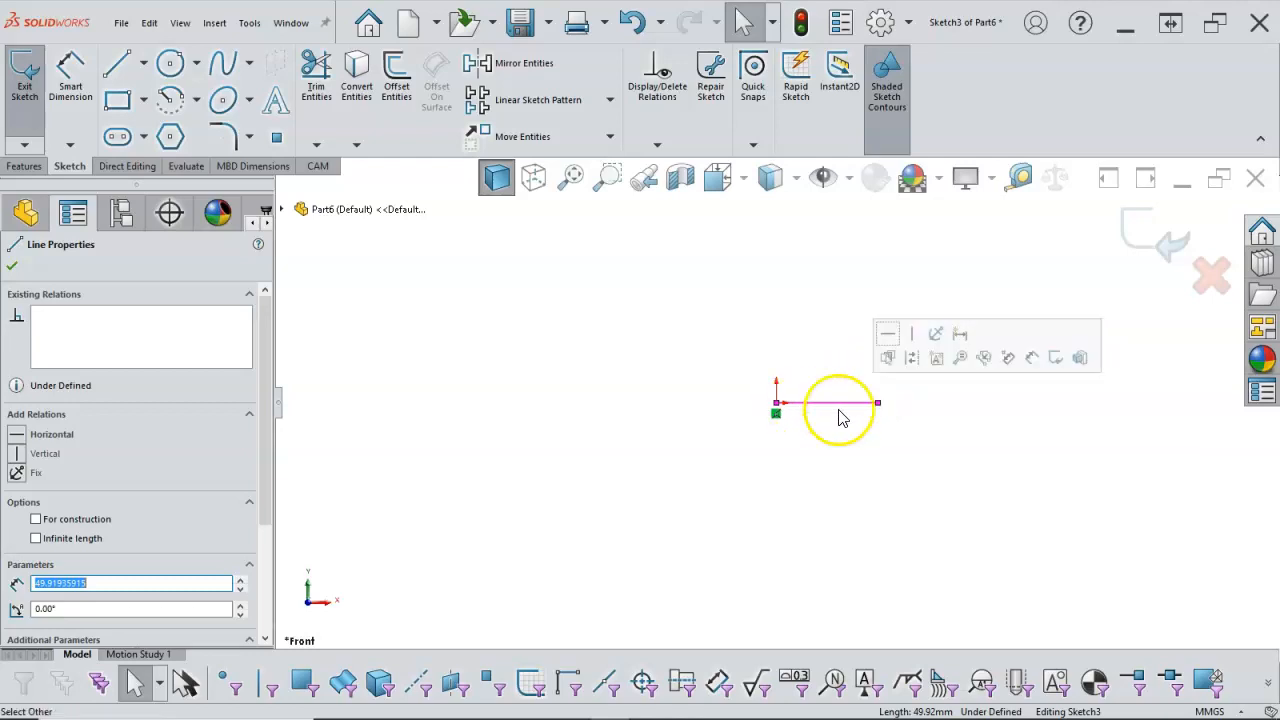
pyautogui.click(886, 336)
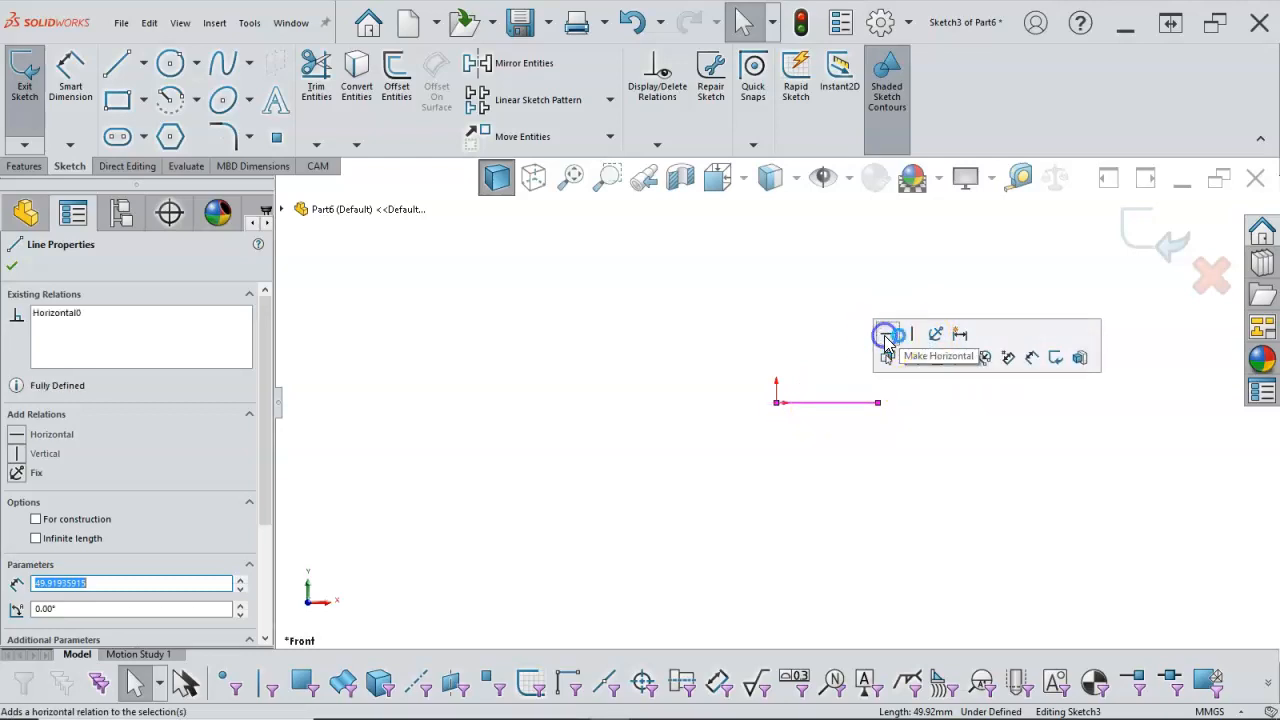
pyautogui.click(834, 354)
pyautogui.moveTo(903, 407); pyautogui.dragTo(931, 415)
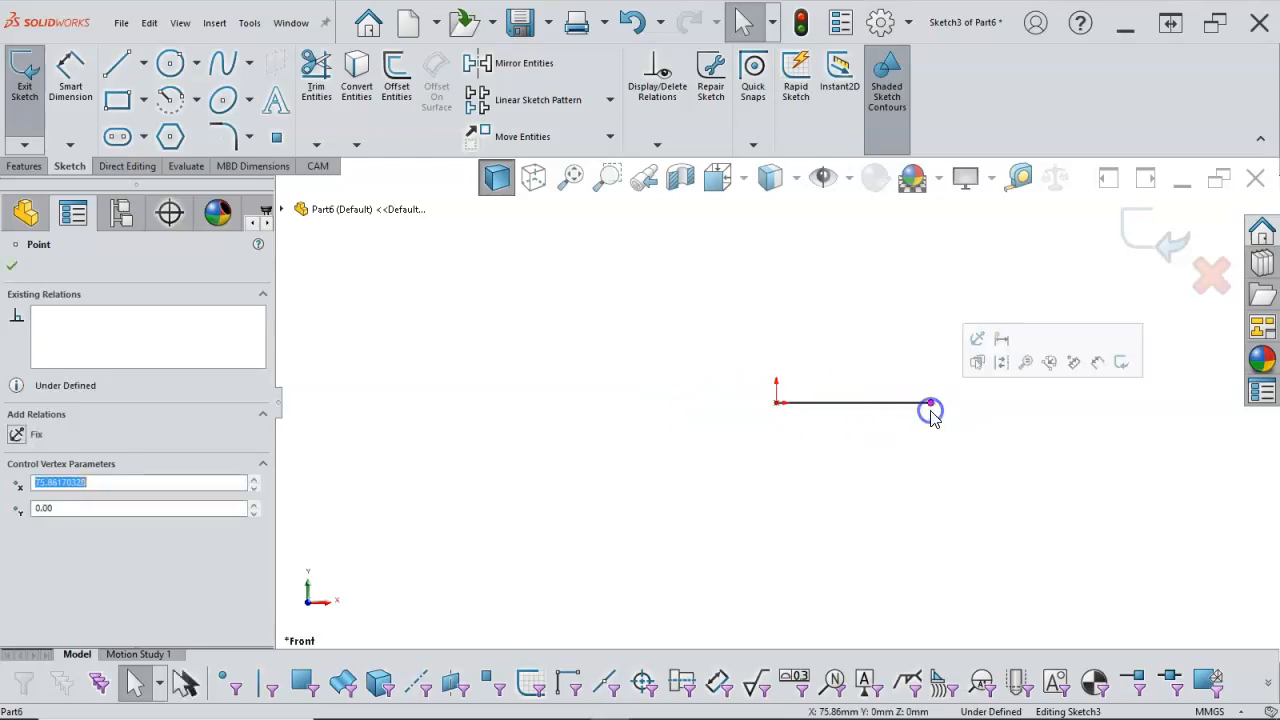
pyautogui.click(889, 347)
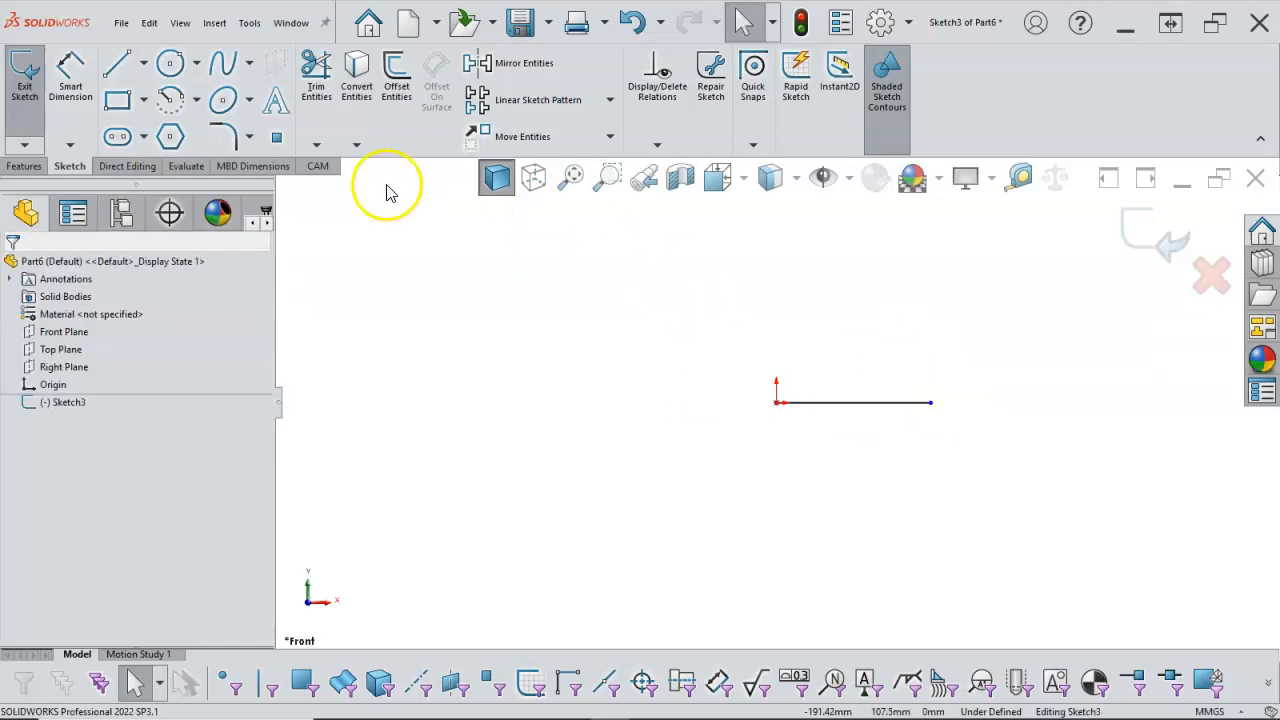
# Step: Dimension the horizontal line's length with Smart Dimension, place the dimension below the line and set it to 50 mm
pyautogui.click(68, 72)
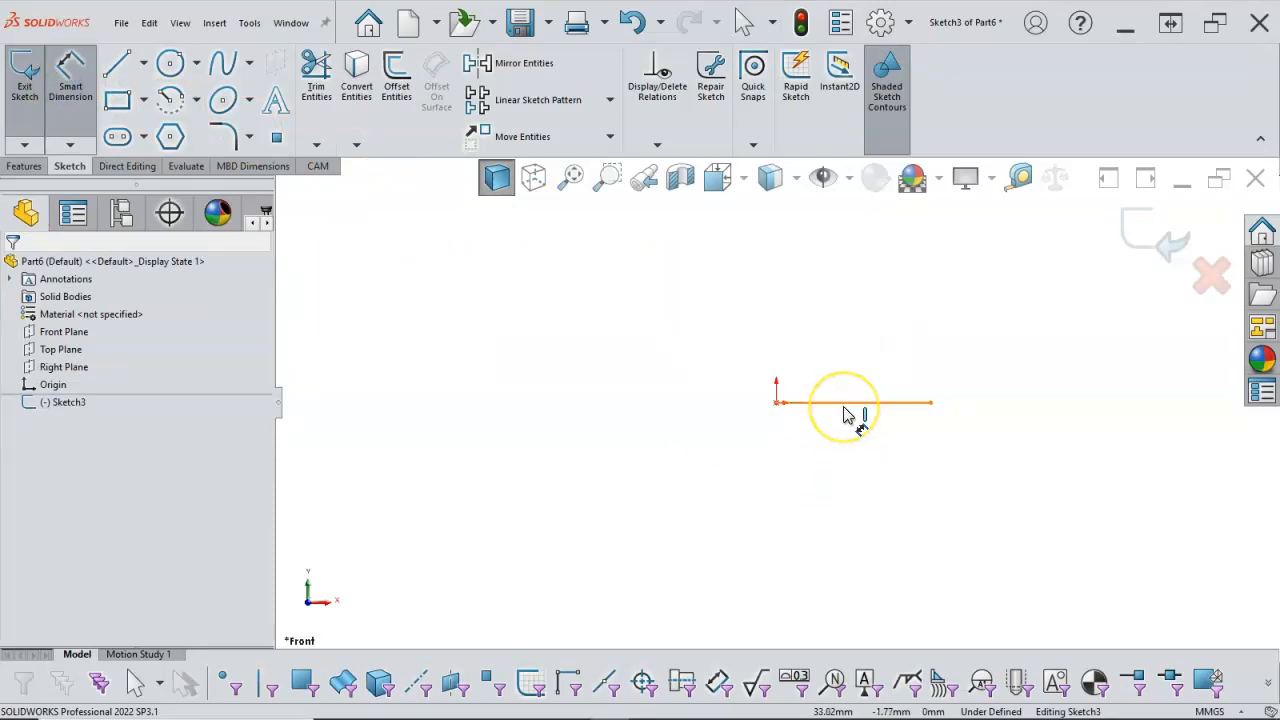
pyautogui.moveTo(845, 415)
pyautogui.mouseDown()
pyautogui.moveTo(820, 449)
pyautogui.moveTo(838, 415)
pyautogui.mouseUp()
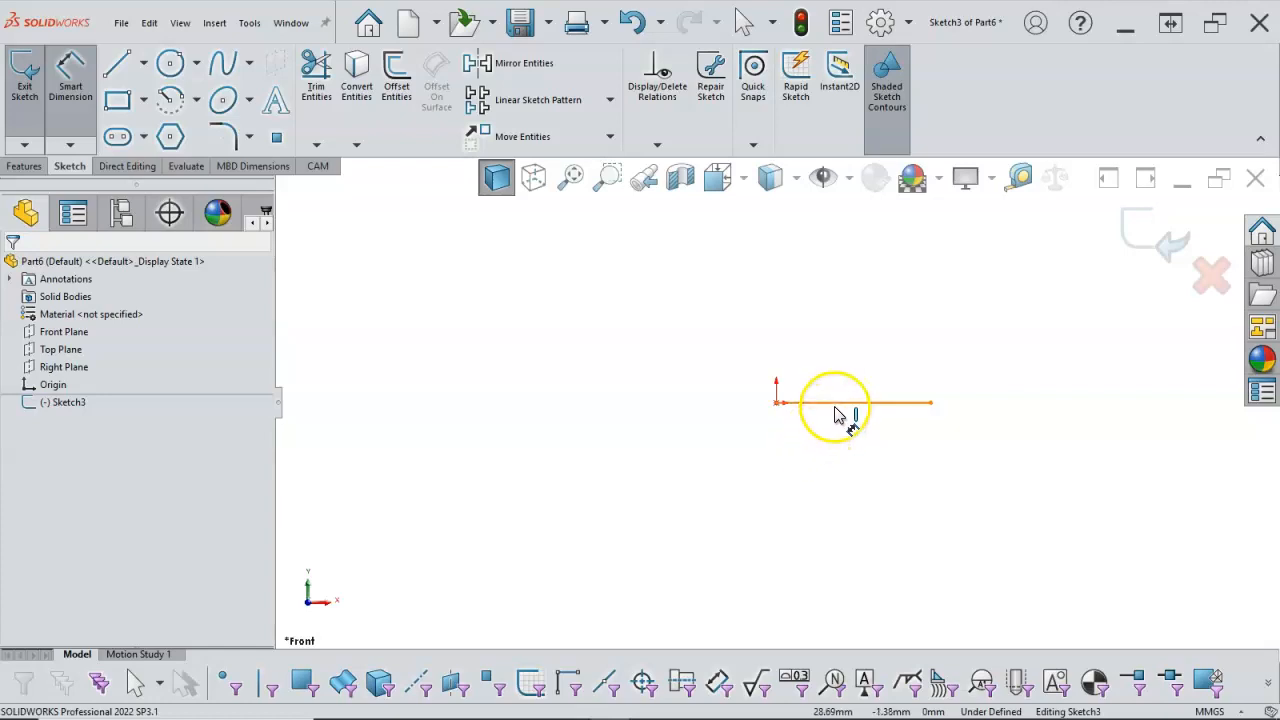
pyautogui.click(837, 406)
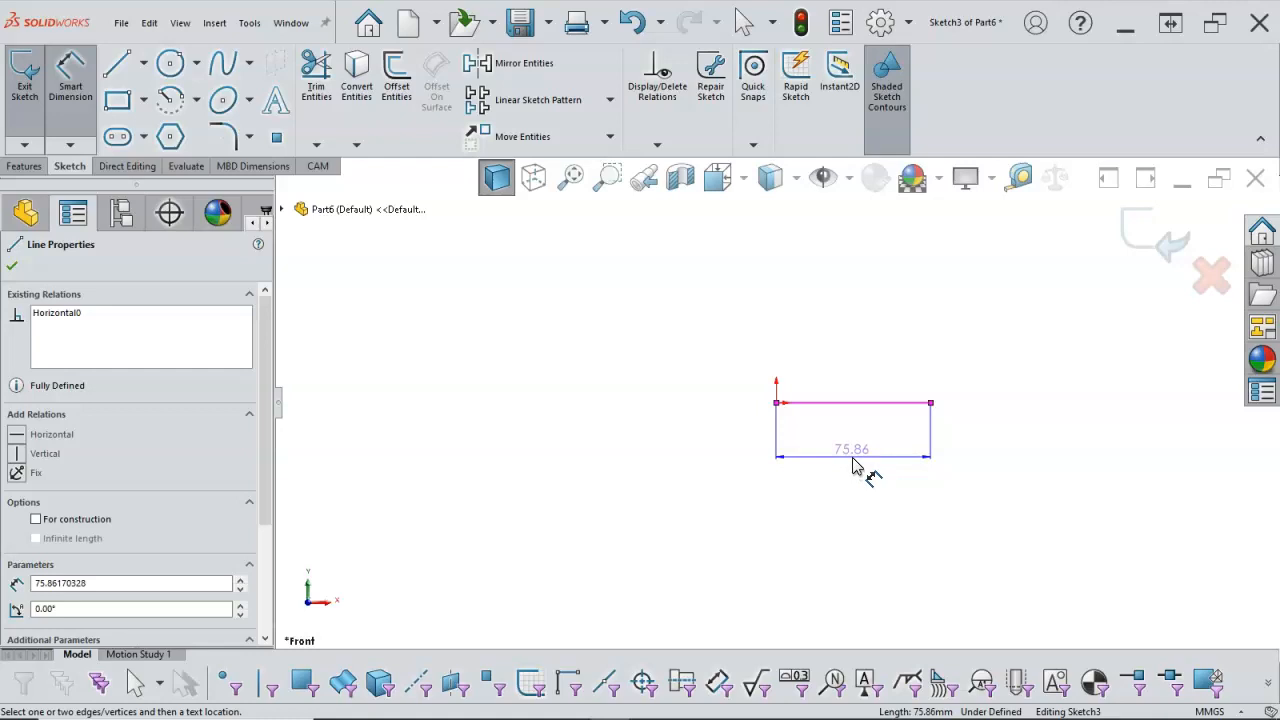
pyautogui.click(852, 456)
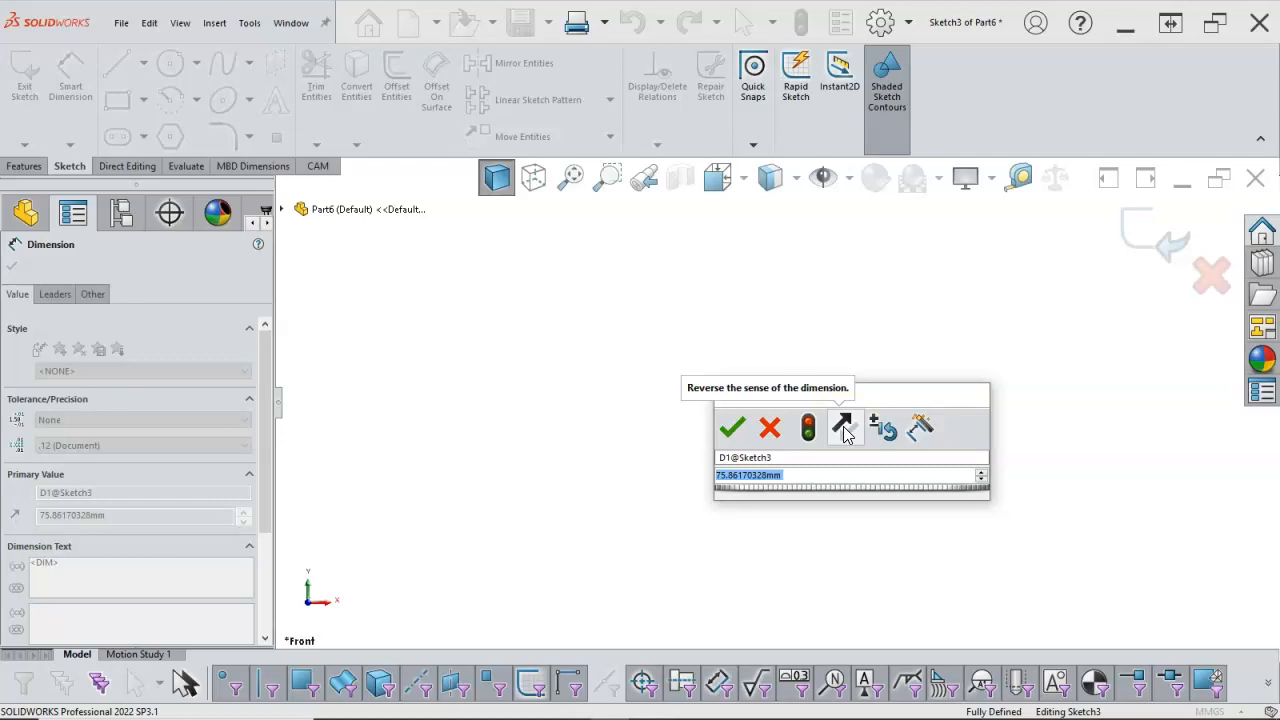
pyautogui.click(885, 432)
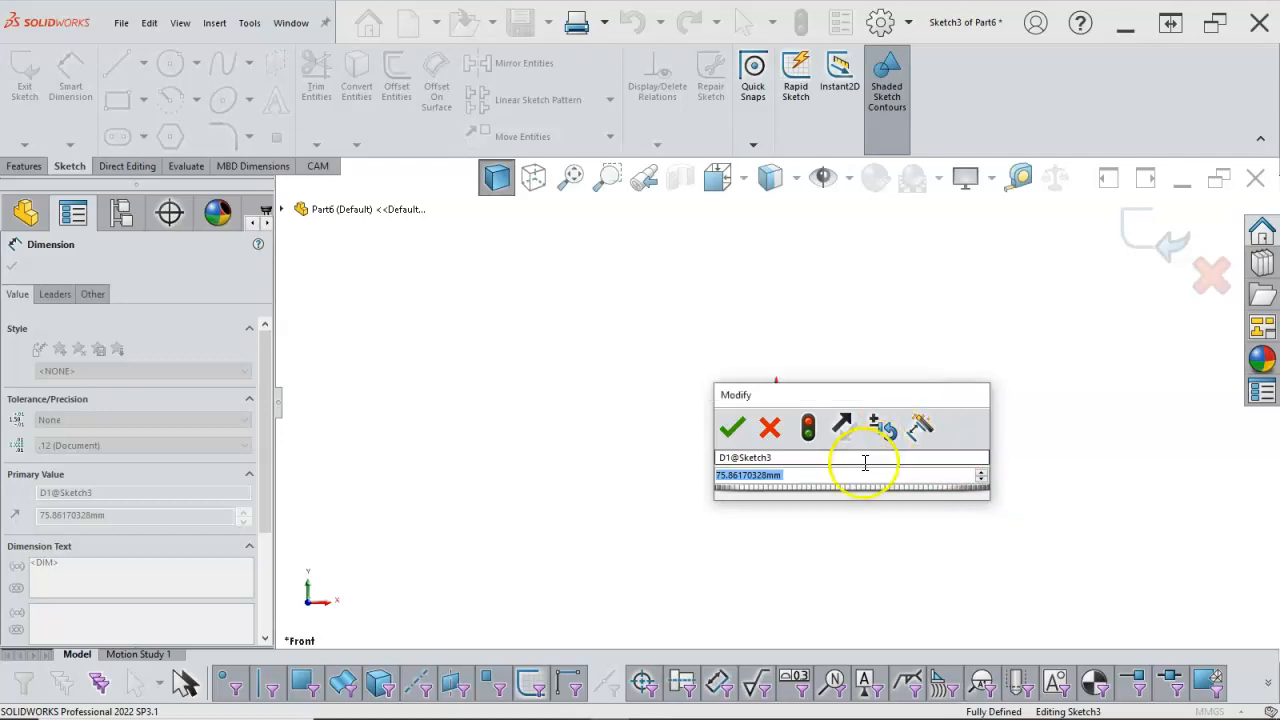
pyautogui.moveTo(843, 488)
pyautogui.mouseDown()
pyautogui.moveTo(763, 489)
pyautogui.moveTo(923, 487)
pyautogui.moveTo(889, 486)
pyautogui.mouseUp()
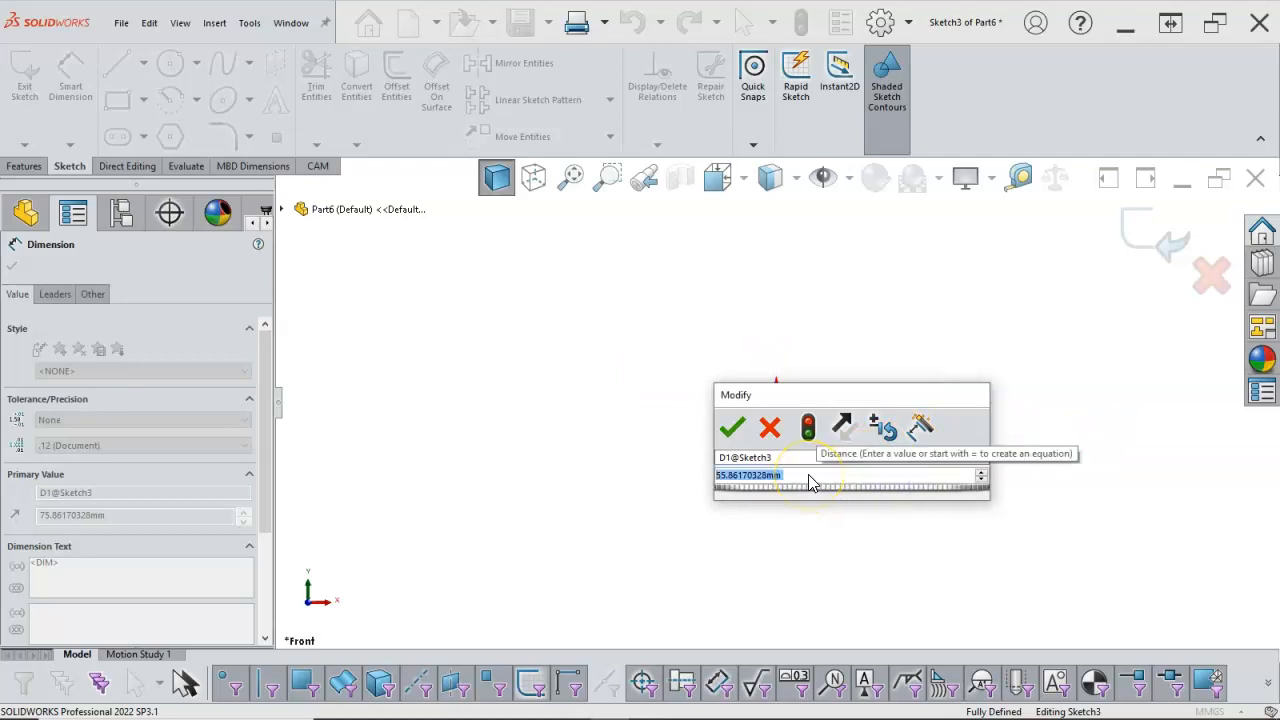
pyautogui.press('Return')
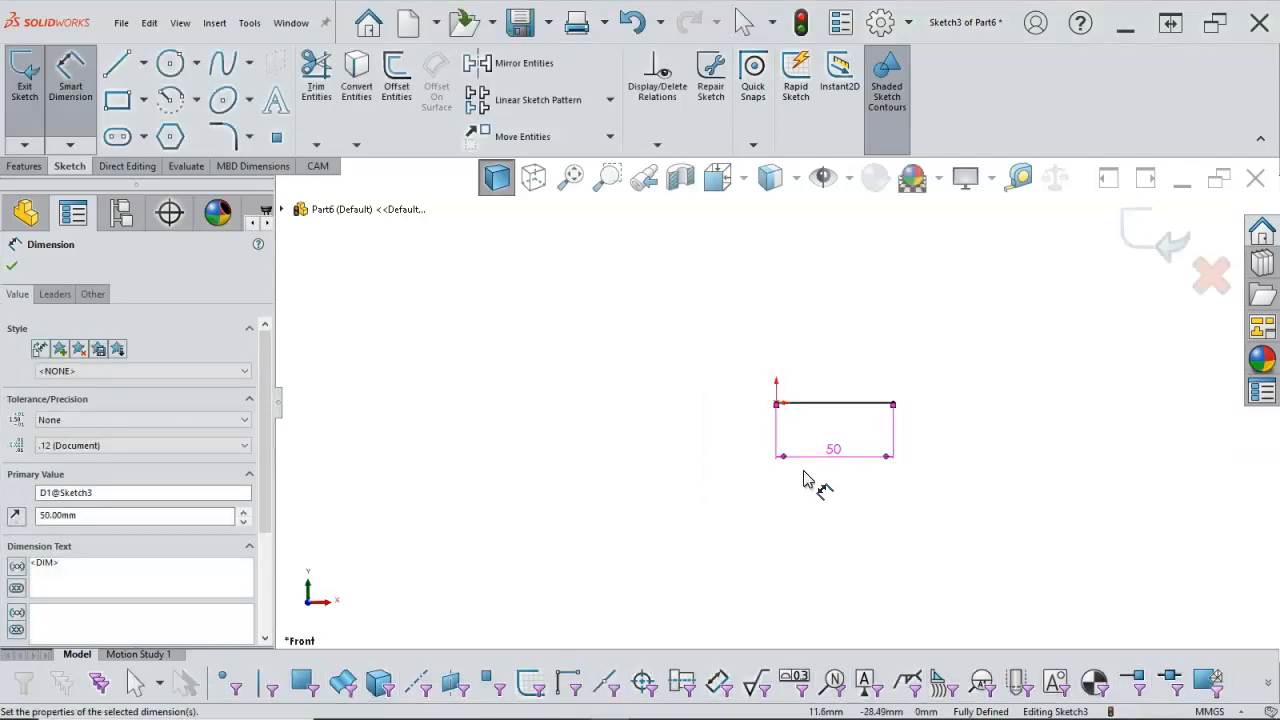
# Step: Open the line's 50 mm dimension for editing, examine its name and value fields, and leave the dimension tool
pyautogui.scroll(-1, 870, 437)
pyautogui.scroll(-1, 870, 437)
pyautogui.moveTo(788, 466); pyautogui.dragTo(791, 470)
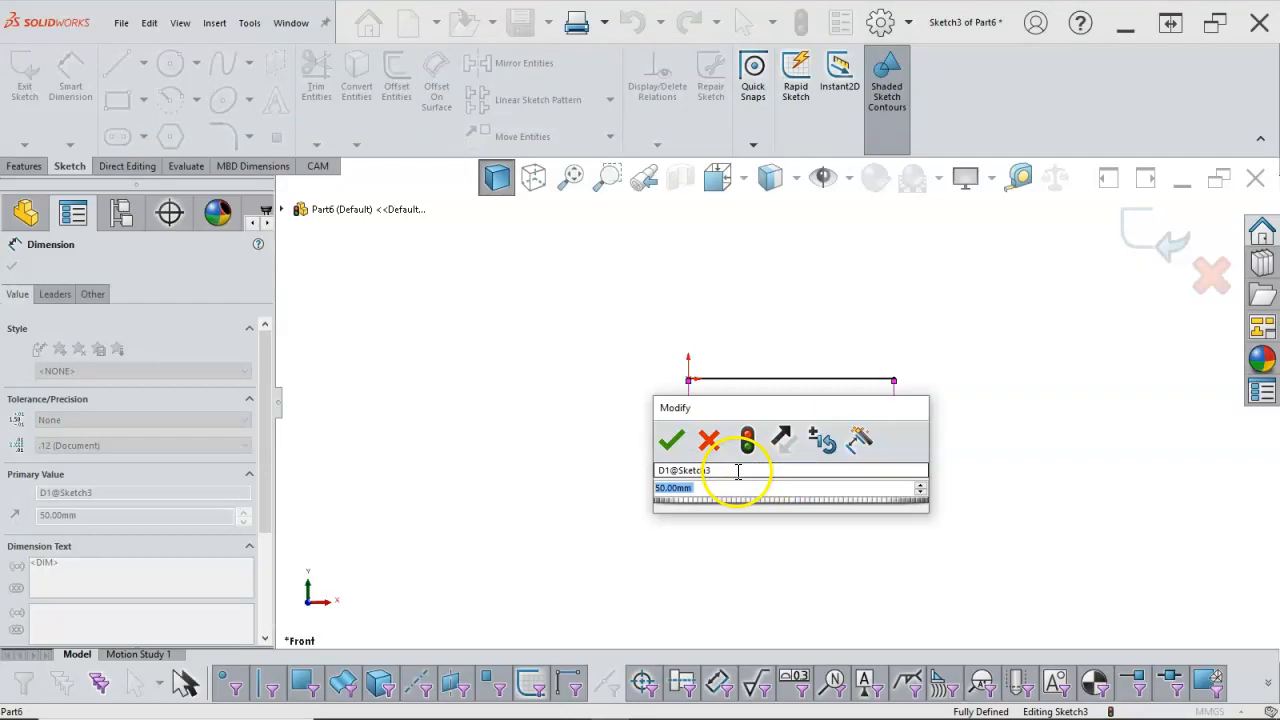
pyautogui.click(738, 470)
pyautogui.doubleClick(664, 470)
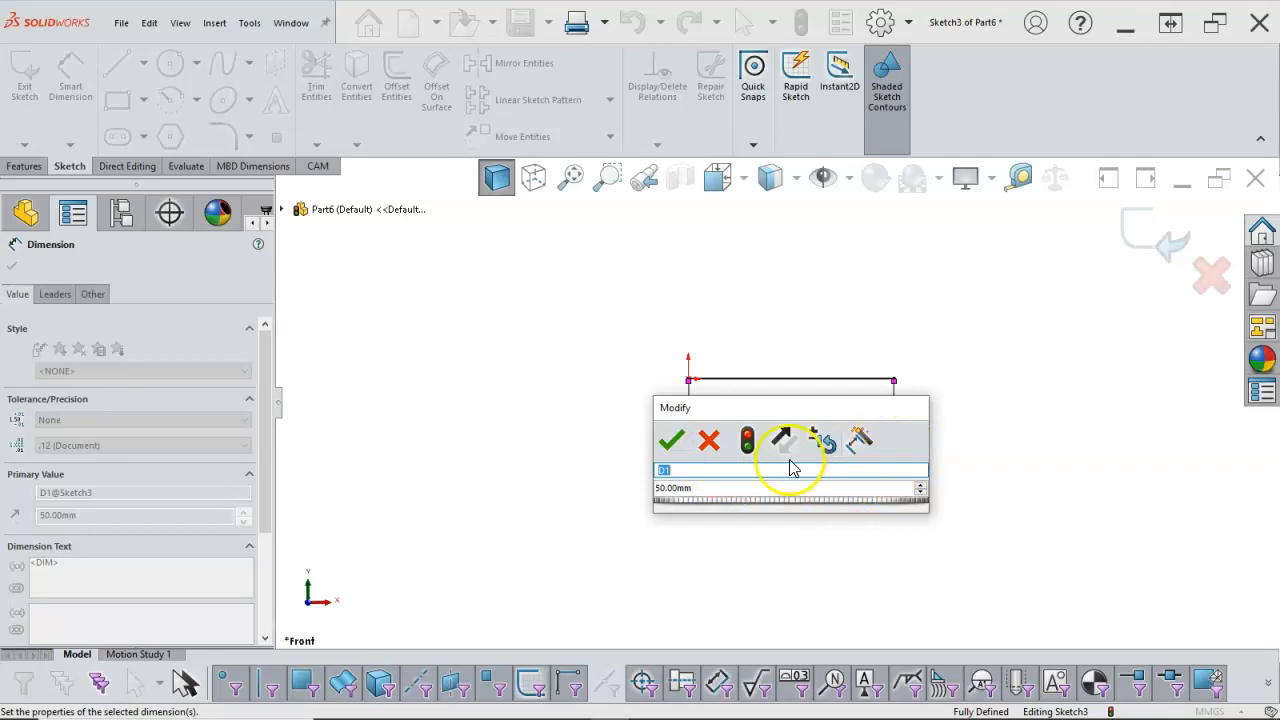
pyautogui.click(736, 489)
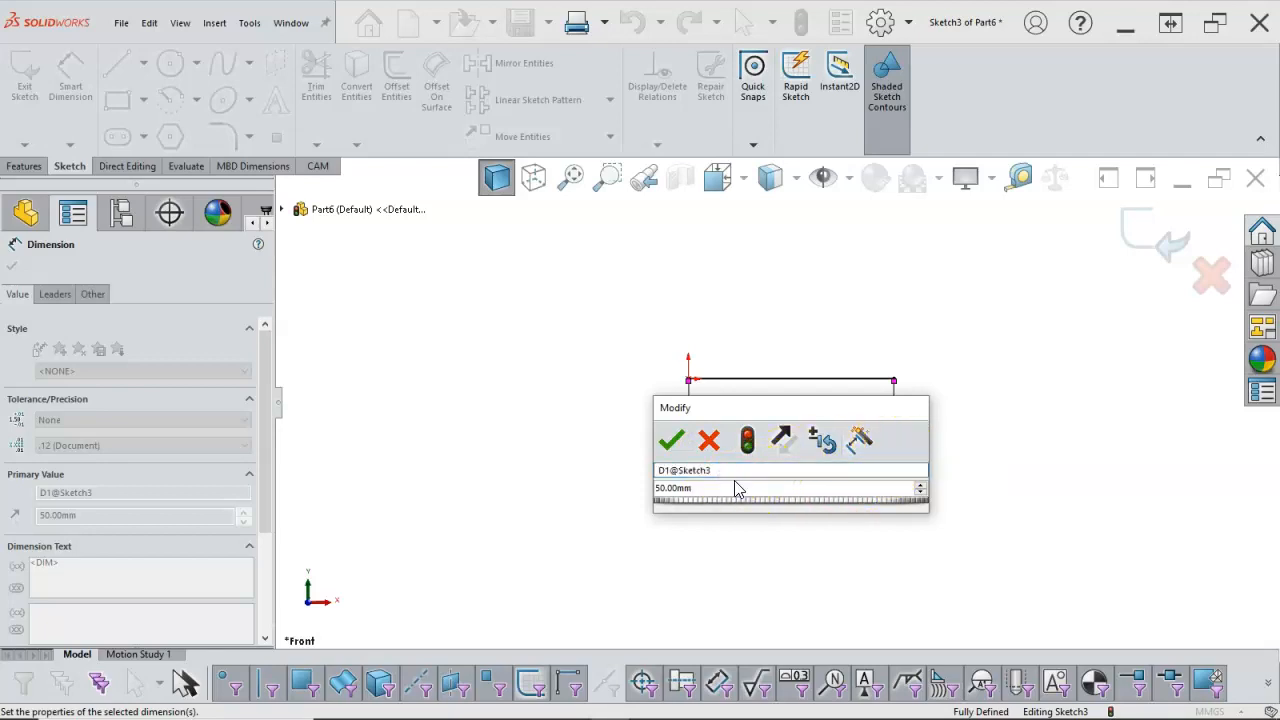
pyautogui.click(674, 468)
pyautogui.click(713, 472)
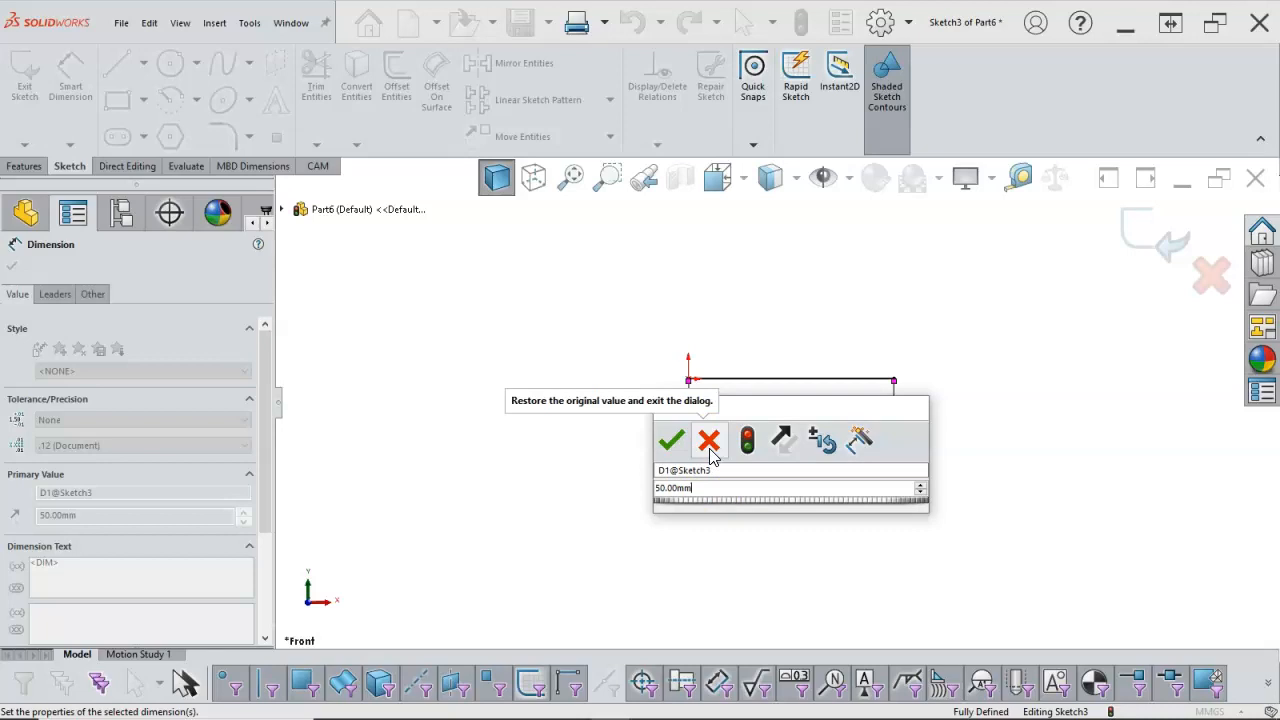
pyautogui.click(647, 462)
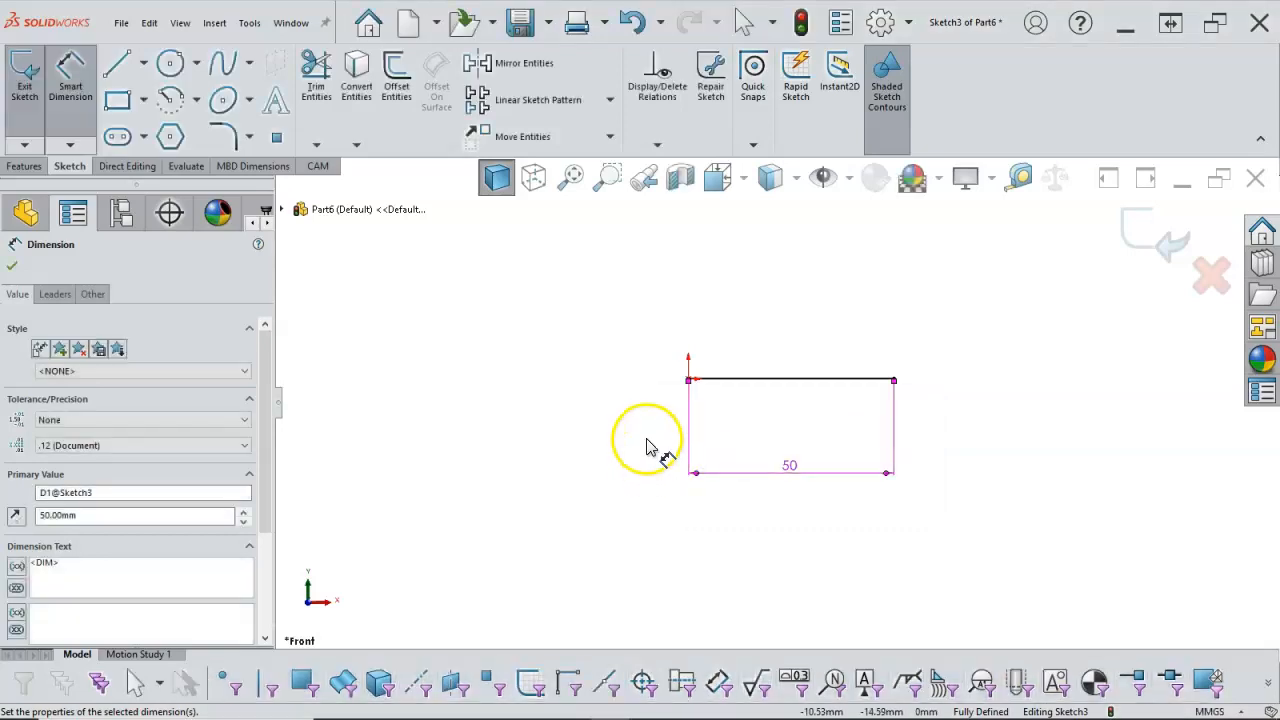
pyautogui.click(648, 445)
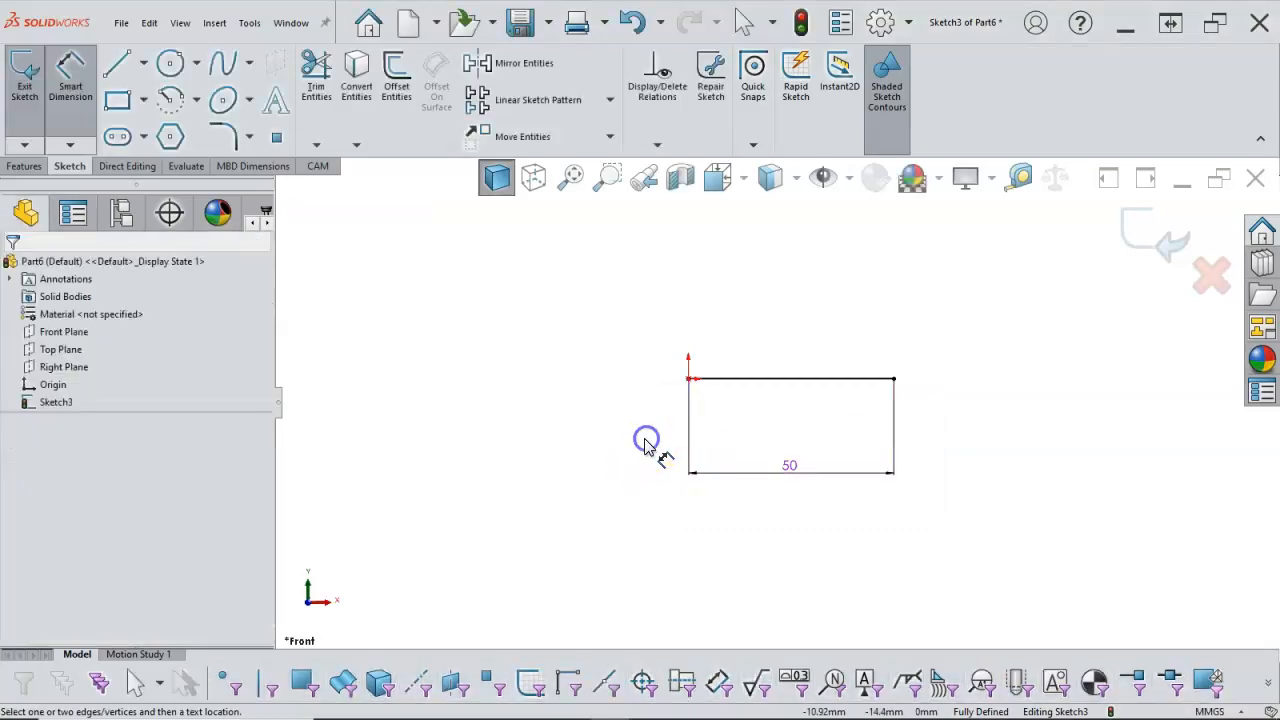
pyautogui.rightClick(709, 320)
pyautogui.click(753, 370)
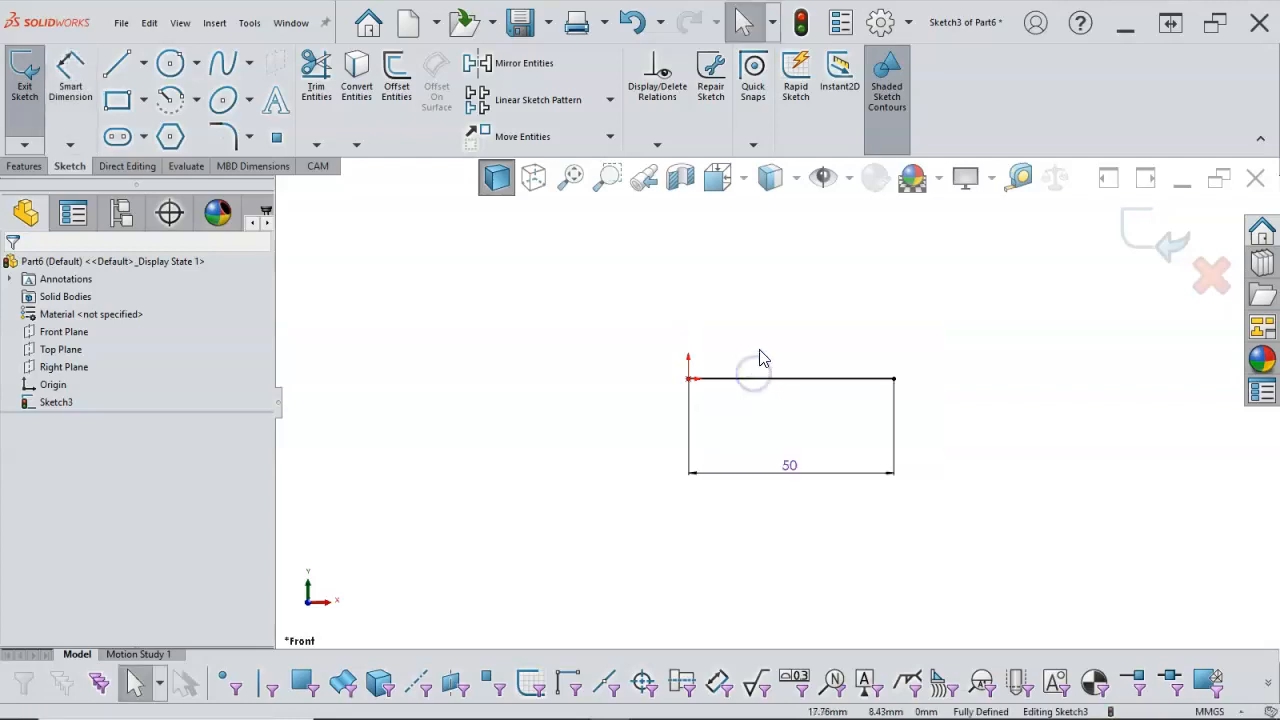
pyautogui.rightClick(750, 338)
pyautogui.rightClick(720, 306)
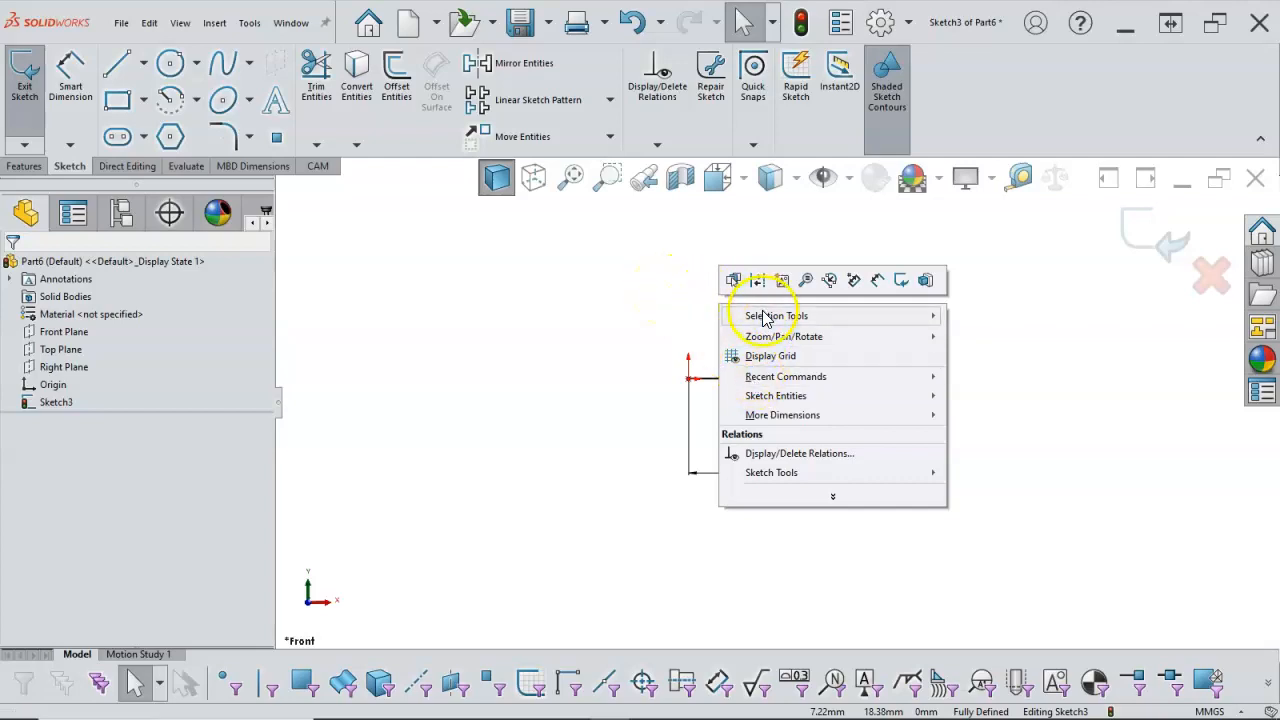
pyautogui.click(853, 281)
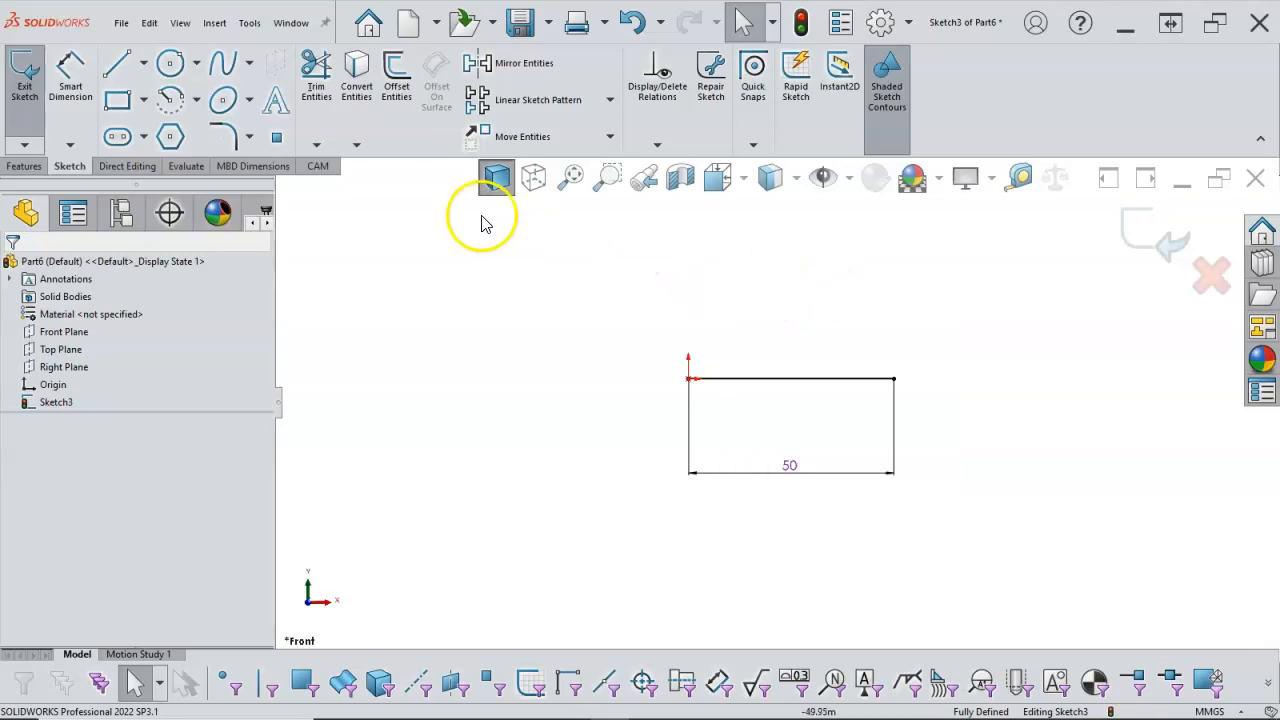
# Step: Sketch a vertical line 30 mm long upward from the origin, with a length dimension
pyautogui.click(118, 68)
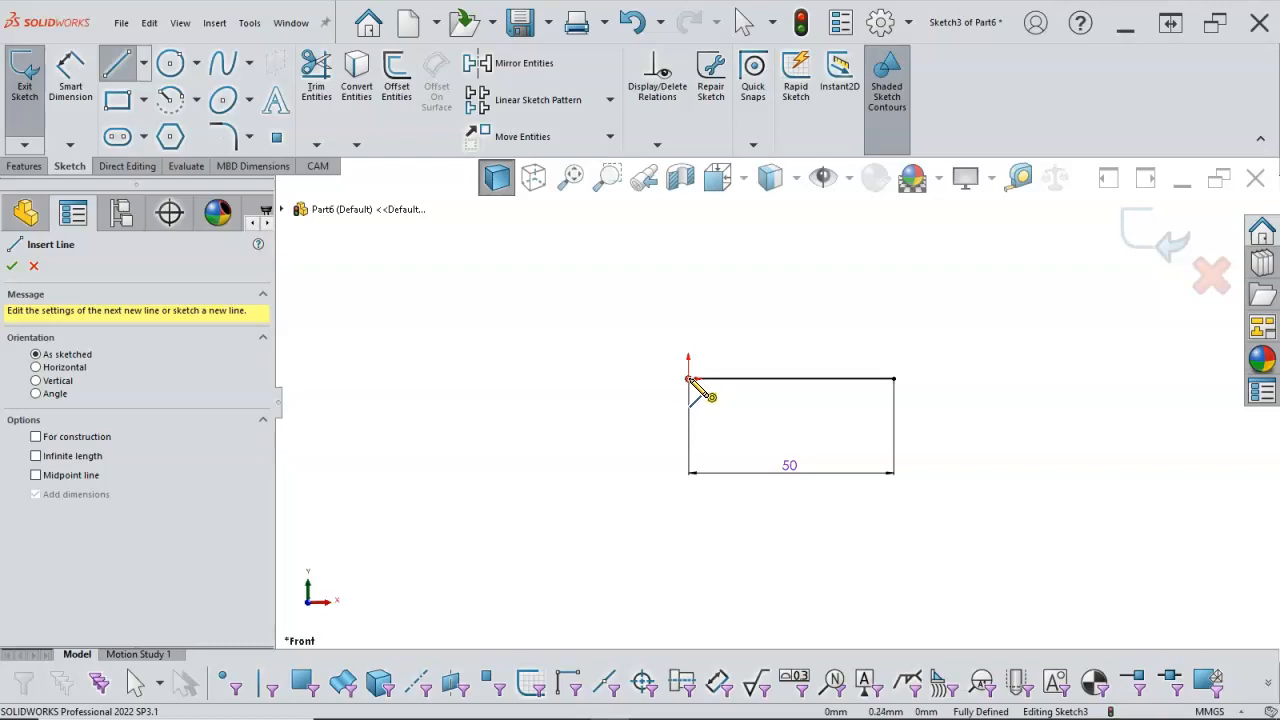
pyautogui.click(689, 378)
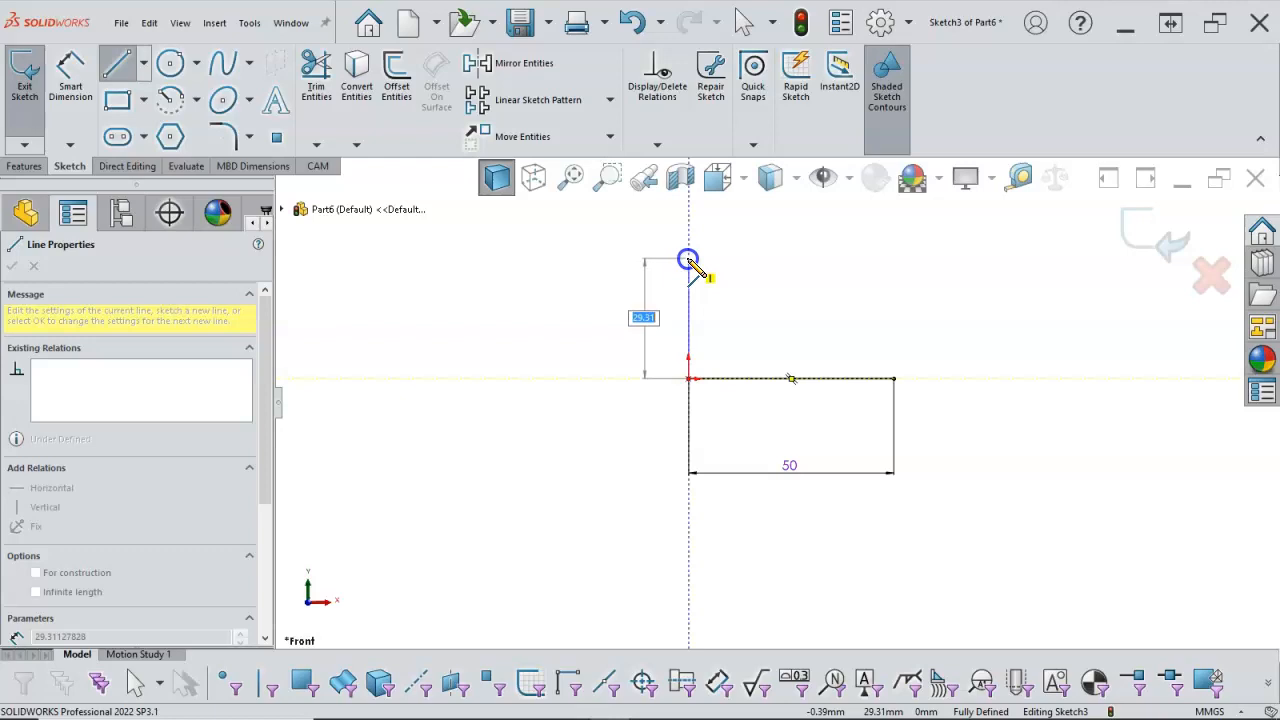
pyautogui.write('30')
pyautogui.press('Return')
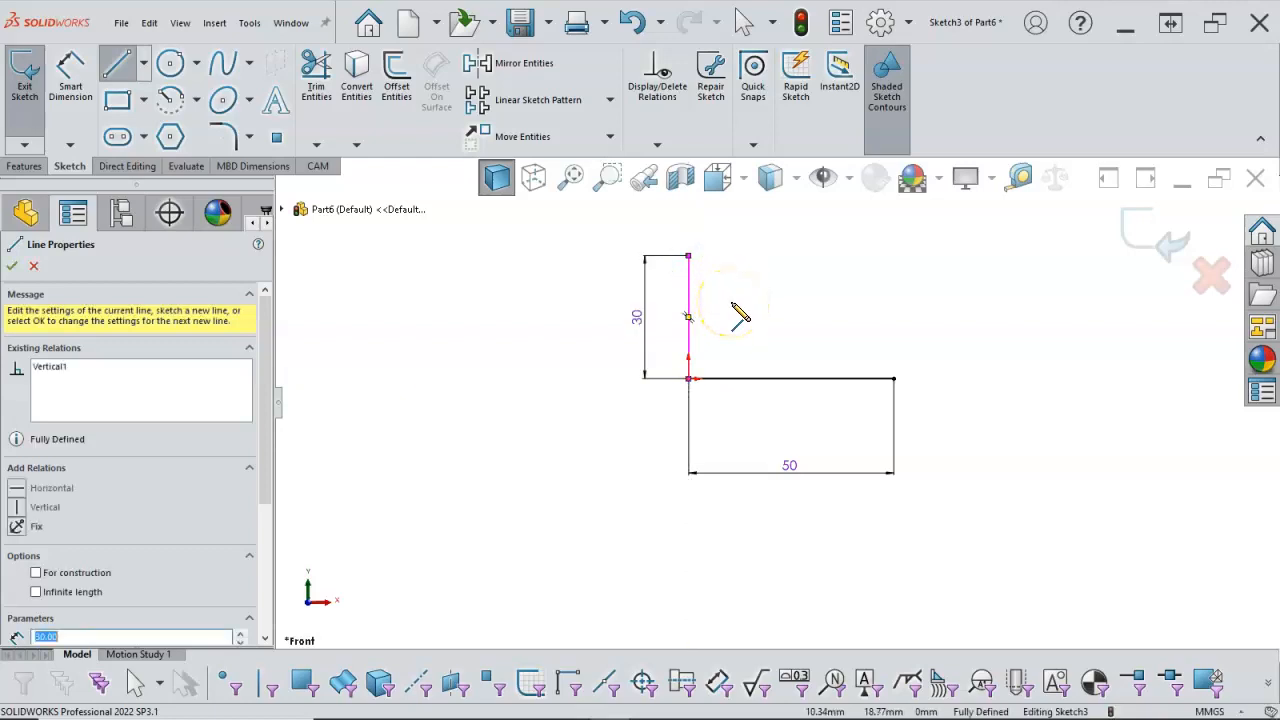
# Step: Close the rectangle with a 50 mm horizontal line from the vertical line's upper end and a vertical line down to the base line's free end
pyautogui.scroll(-1, 804, 289)
pyautogui.scroll(1, 804, 289)
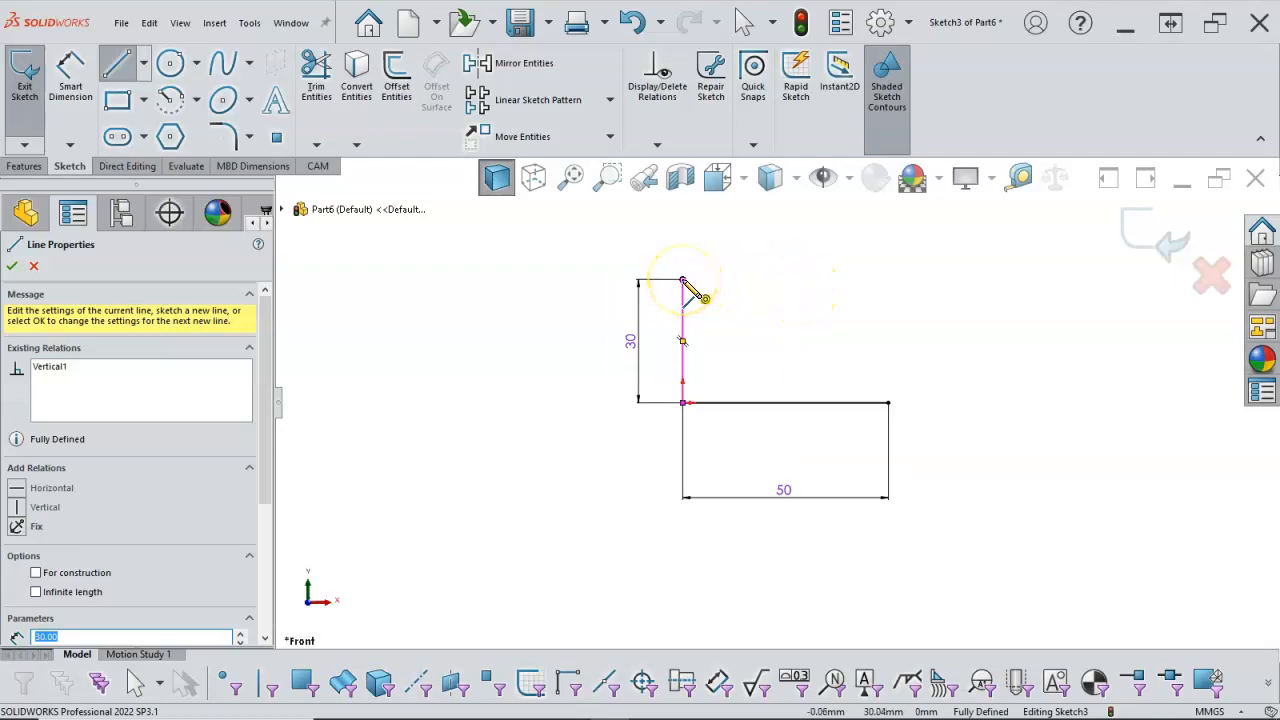
pyautogui.moveTo(684, 281); pyautogui.dragTo(891, 283)
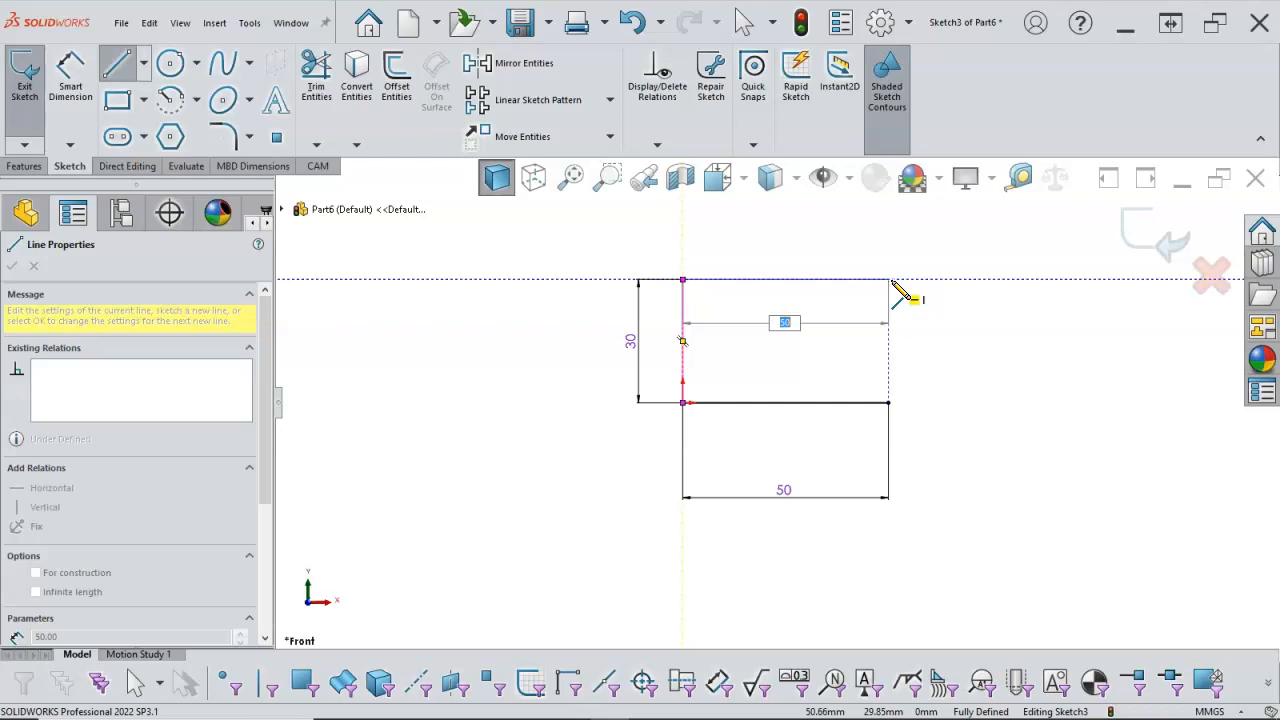
pyautogui.moveTo(889, 280)
pyautogui.mouseDown()
pyautogui.moveTo(923, 323)
pyautogui.moveTo(910, 350)
pyautogui.moveTo(894, 346)
pyautogui.moveTo(888, 402)
pyautogui.mouseUp()
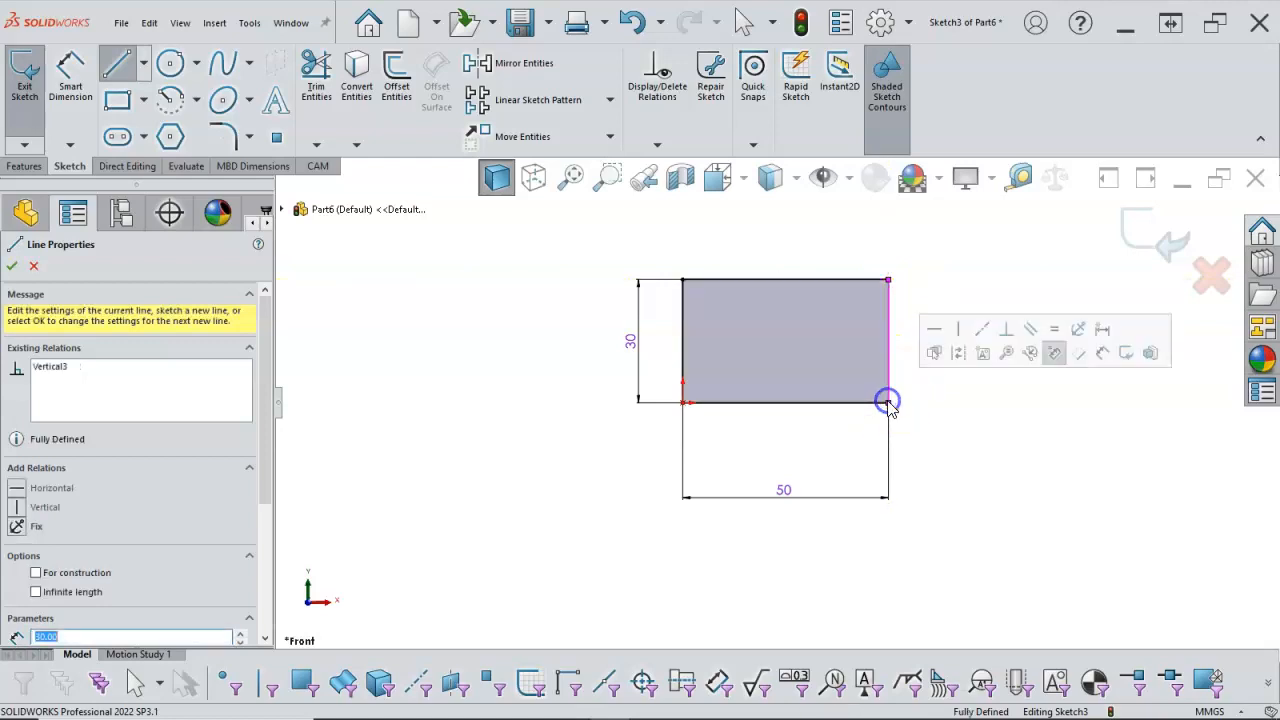
pyautogui.rightClick(1023, 388)
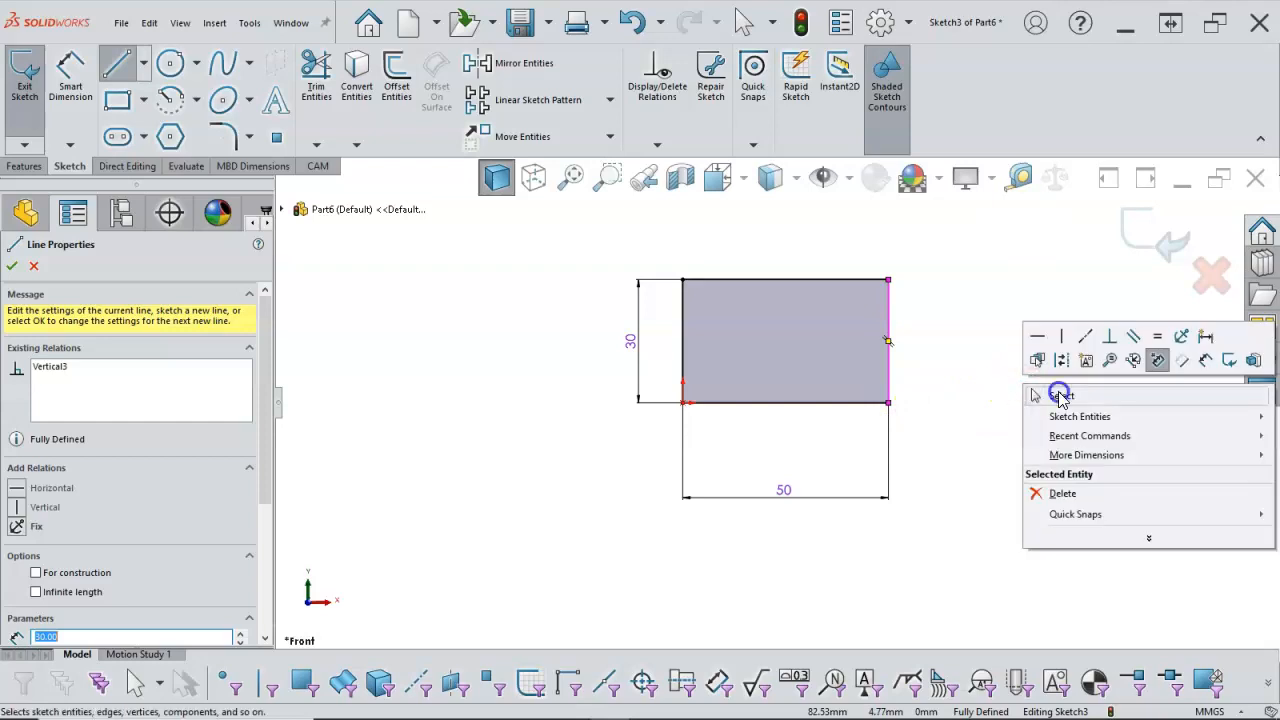
pyautogui.click(1060, 397)
# Step: Try to move the rectangle's four corner points to test whether the sketch is fully constrained
pyautogui.click(888, 281)
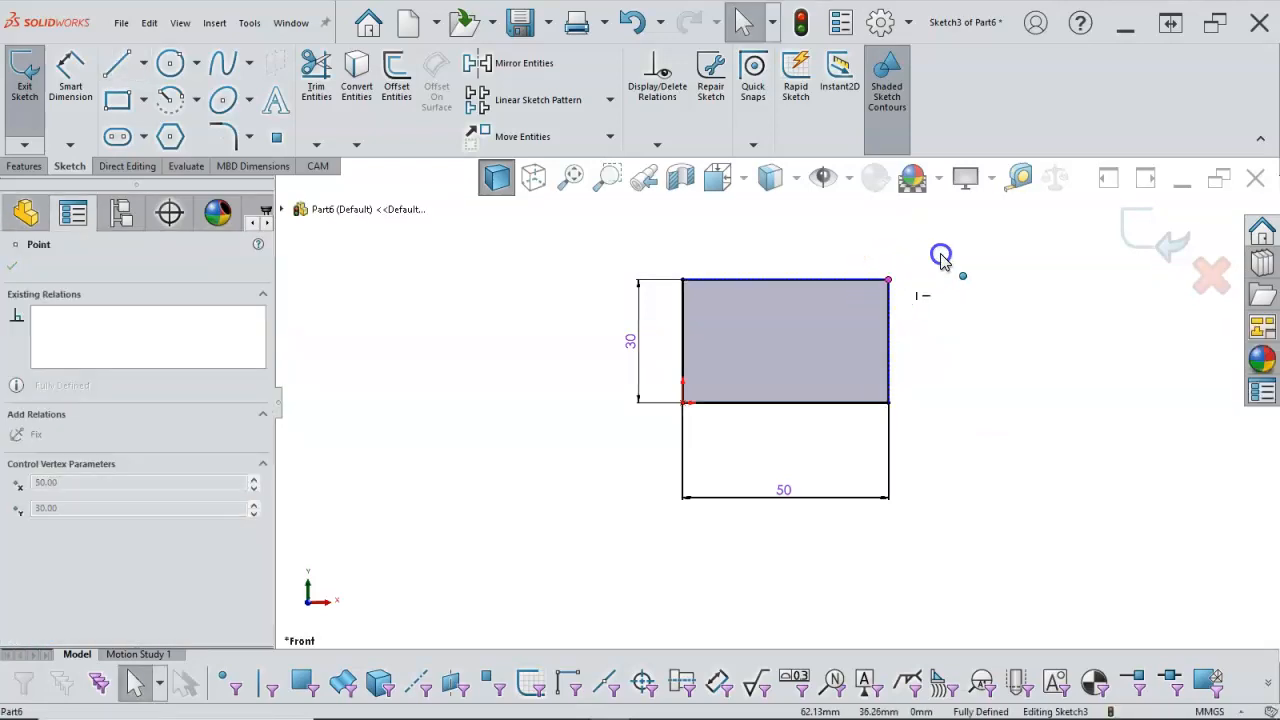
pyautogui.click(683, 281)
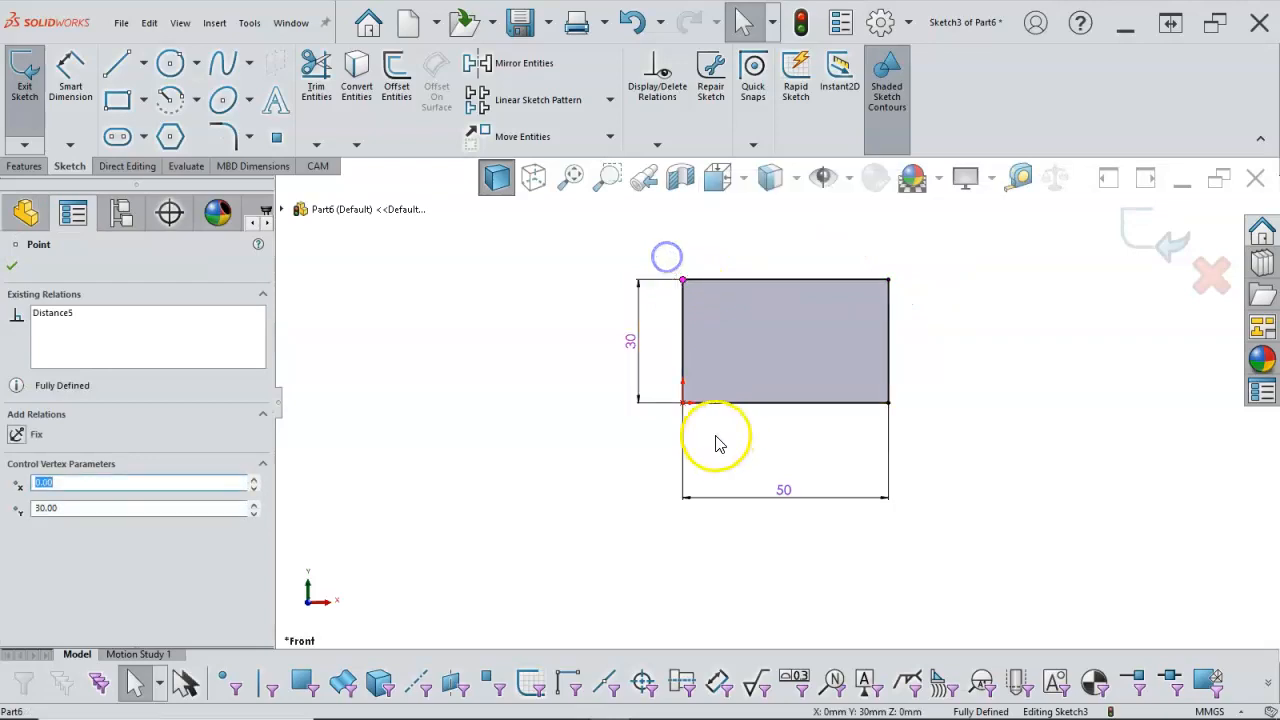
pyautogui.click(684, 404)
pyautogui.click(888, 404)
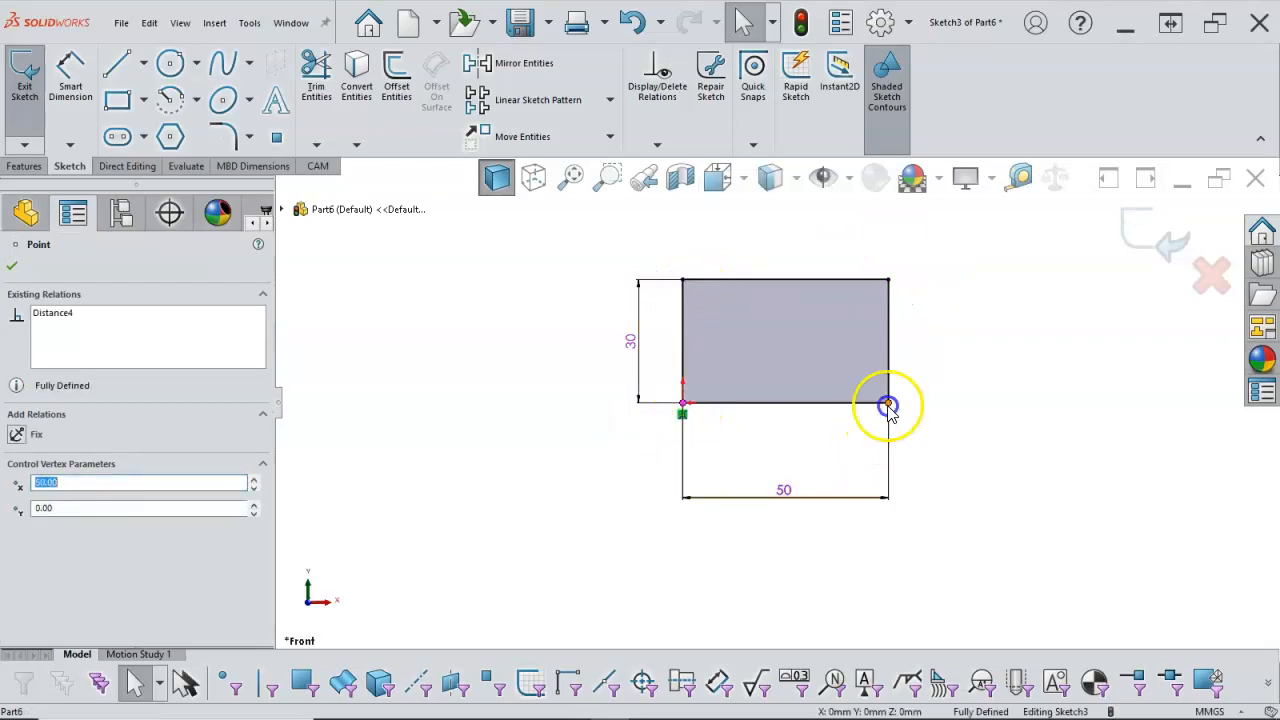
pyautogui.click(846, 437)
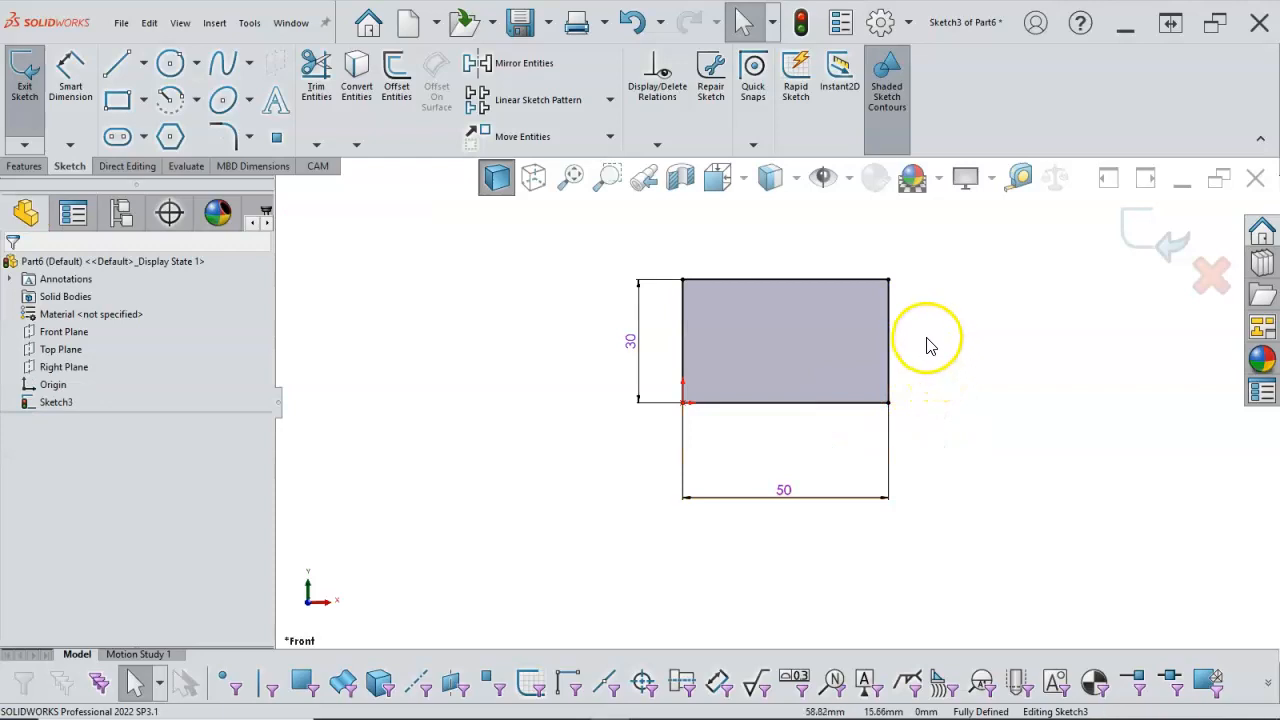
# Step: Reposition the 50 mm and 30 mm dimensions closer to the rectangle's edges
pyautogui.click(786, 493)
pyautogui.moveTo(786, 493); pyautogui.dragTo(774, 430)
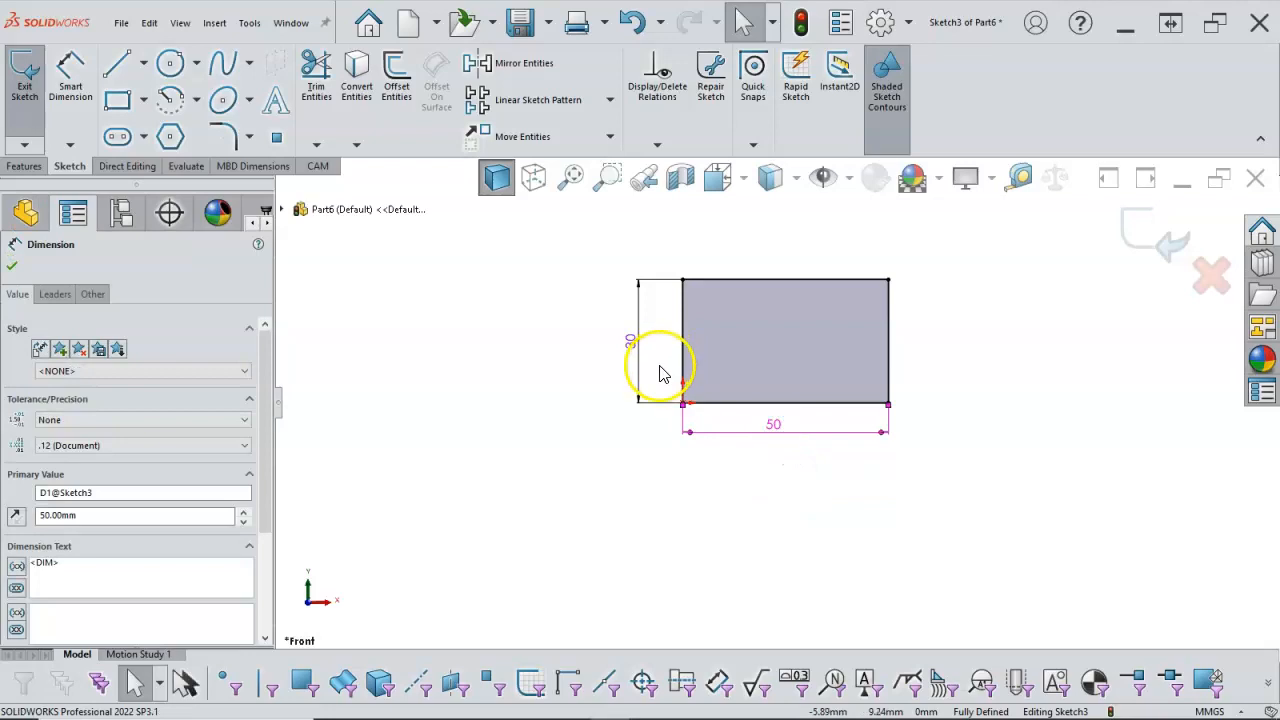
pyautogui.moveTo(640, 345)
pyautogui.mouseDown()
pyautogui.moveTo(663, 343)
pyautogui.moveTo(652, 337)
pyautogui.mouseUp()
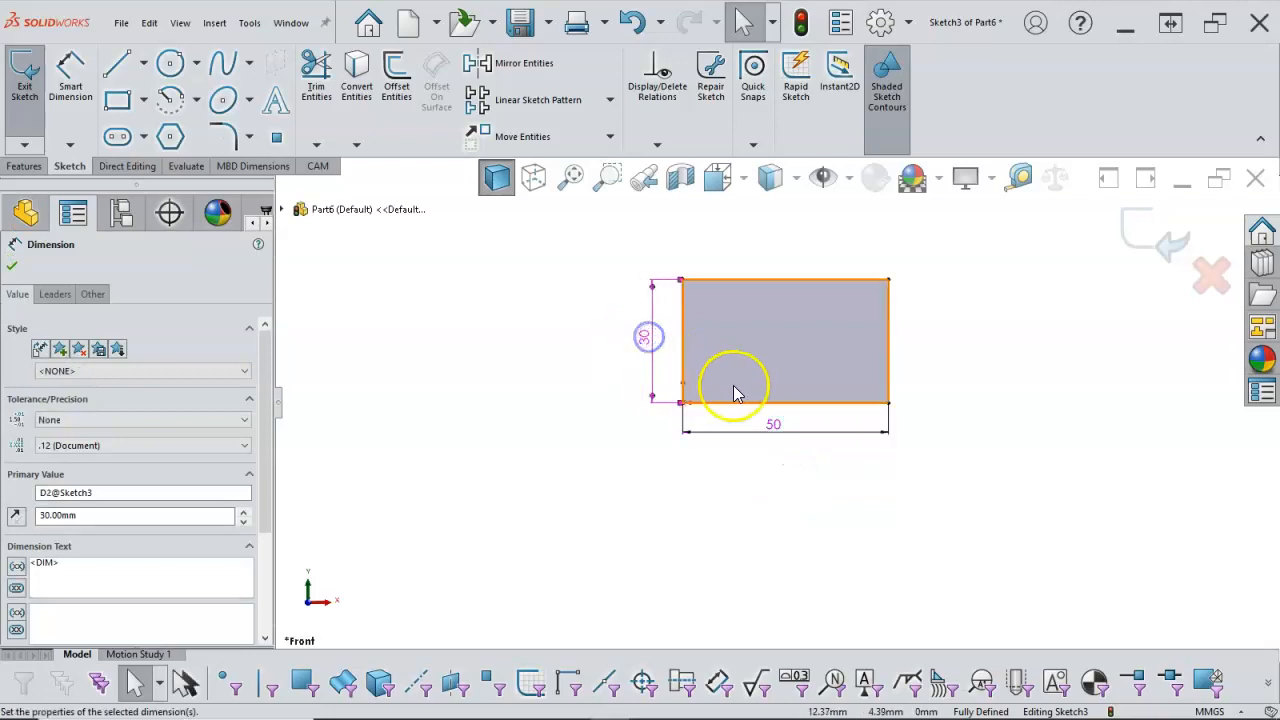
pyautogui.moveTo(771, 425)
pyautogui.mouseDown()
pyautogui.moveTo(778, 443)
pyautogui.moveTo(763, 438)
pyautogui.mouseUp()
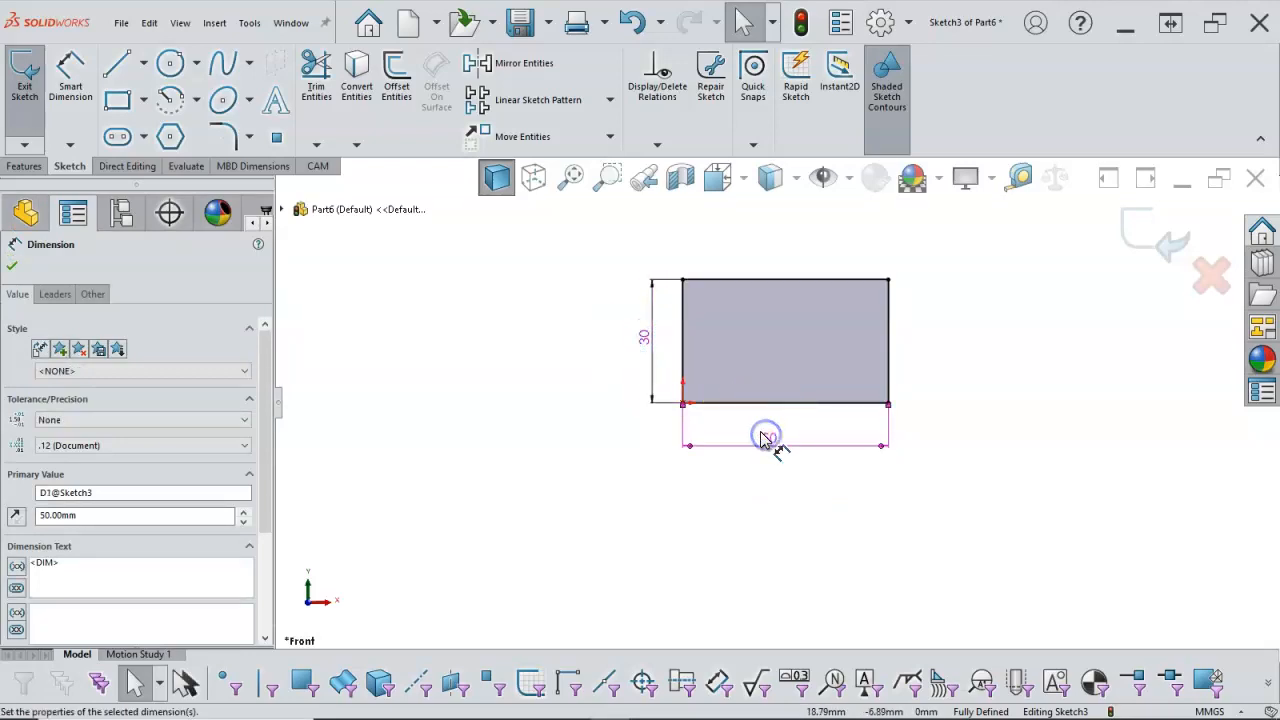
pyautogui.click(549, 365)
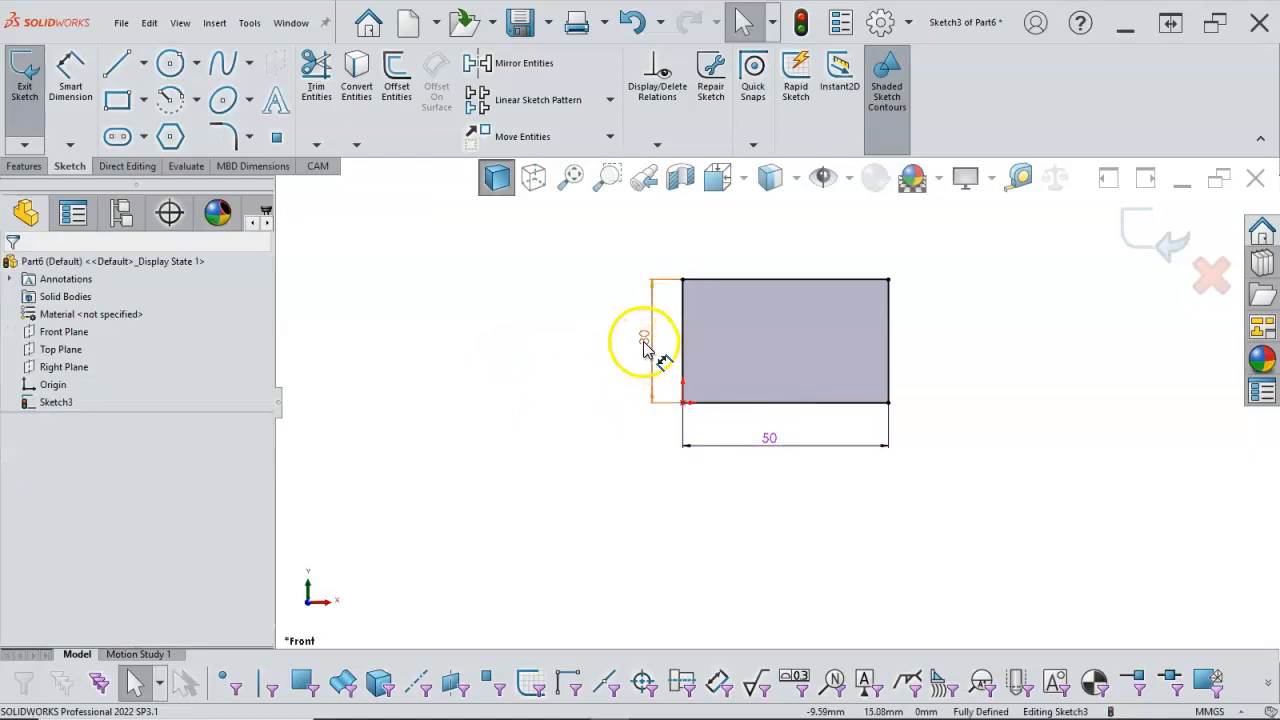
# Step: Delete the rectangle's 30 mm height dimension and 50 mm width dimension
pyautogui.click(617, 400)
pyautogui.press('Delete')
pyautogui.click(760, 438)
pyautogui.press('Delete')
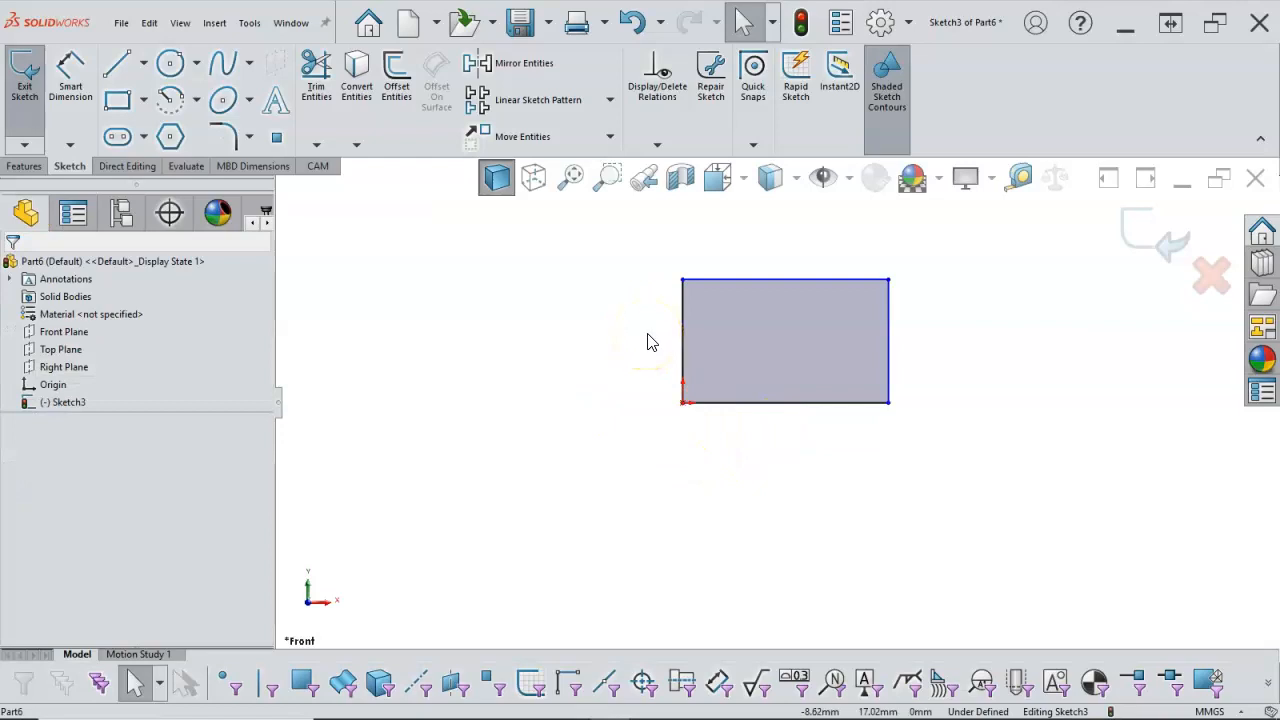
pyautogui.click(642, 364)
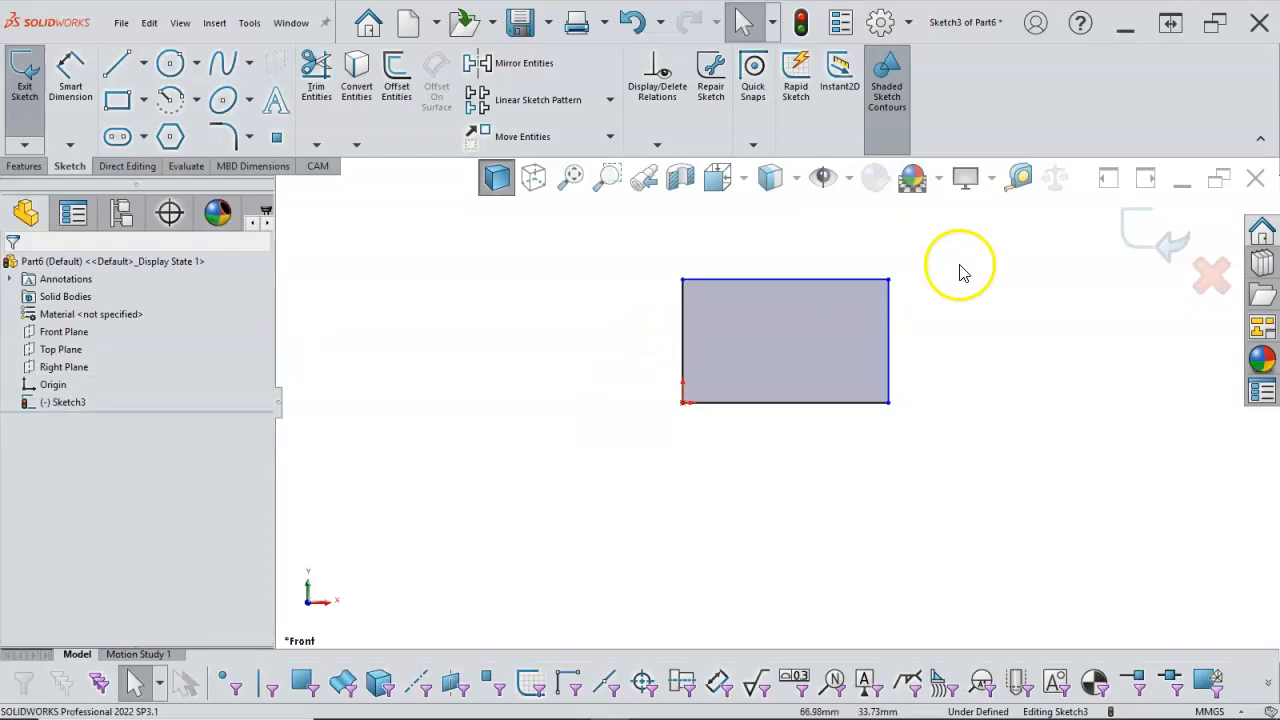
# Step: Move the rectangle's upper-right corner inward to about 46 mm by 27 mm from the origin, and select the top line to view its relations
pyautogui.moveTo(887, 281)
pyautogui.mouseDown()
pyautogui.moveTo(808, 343)
pyautogui.moveTo(932, 305)
pyautogui.moveTo(948, 345)
pyautogui.moveTo(806, 426)
pyautogui.moveTo(727, 390)
pyautogui.moveTo(546, 443)
pyautogui.moveTo(674, 286)
pyautogui.moveTo(800, 306)
pyautogui.moveTo(873, 291)
pyautogui.mouseUp()
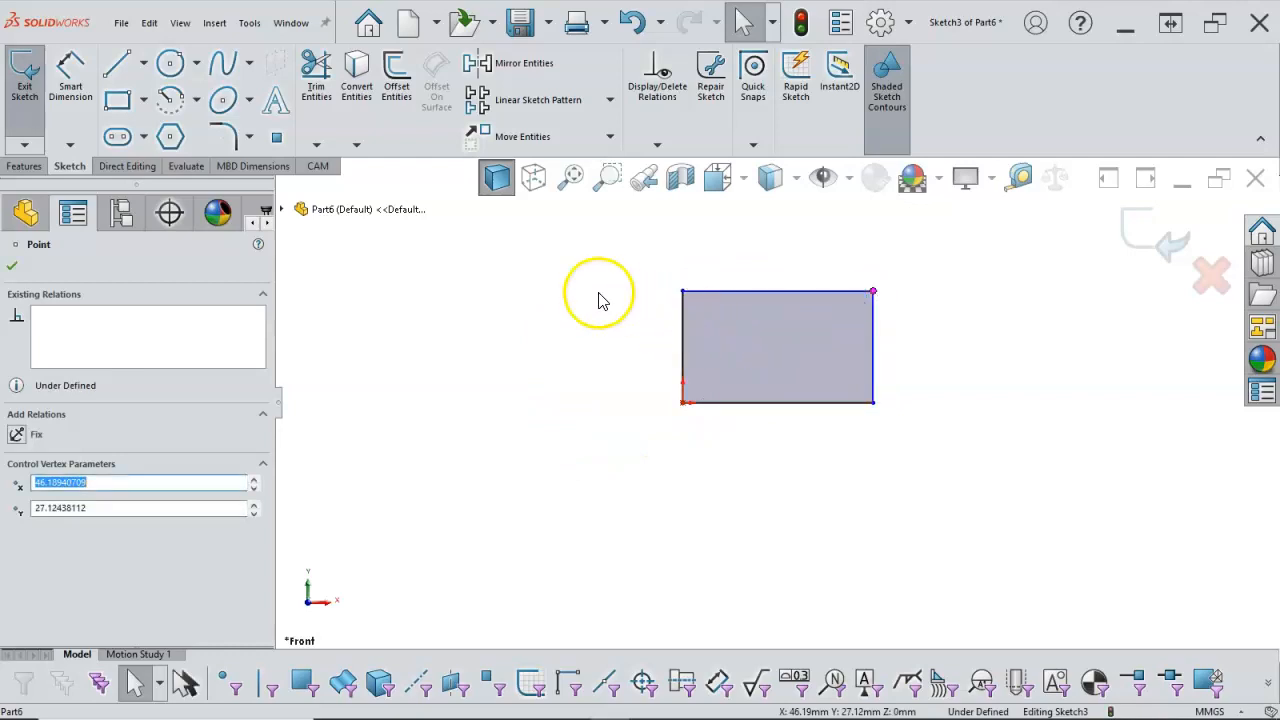
pyautogui.click(717, 292)
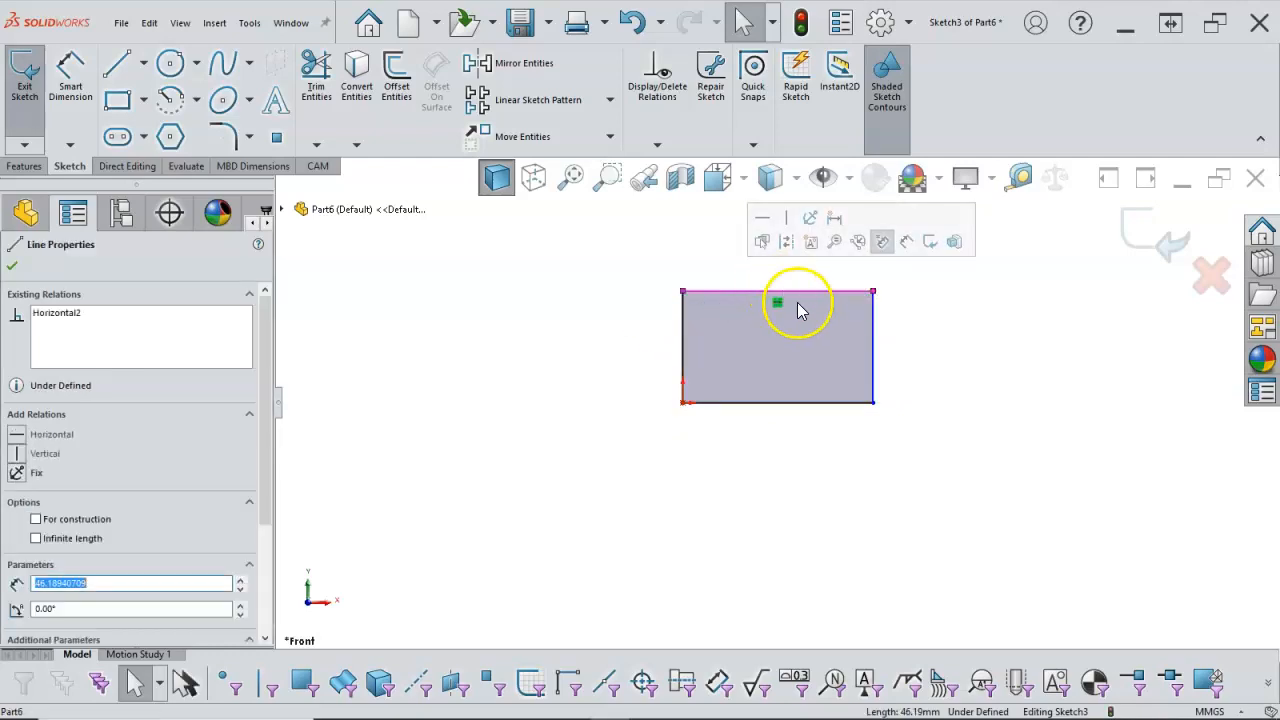
# Step: Show the sketch relation symbols in the graphics area to examine the rectangle's relations
pyautogui.scroll(-2, 801, 311)
pyautogui.click(850, 183)
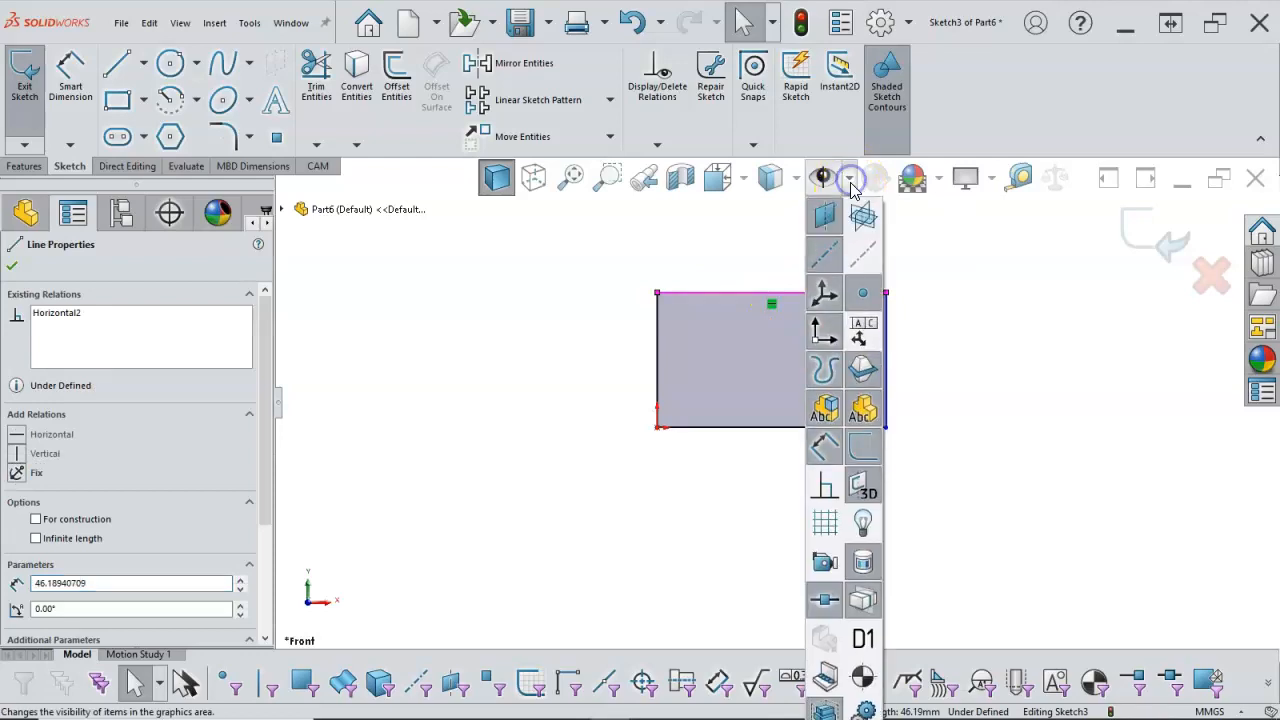
pyautogui.click(825, 487)
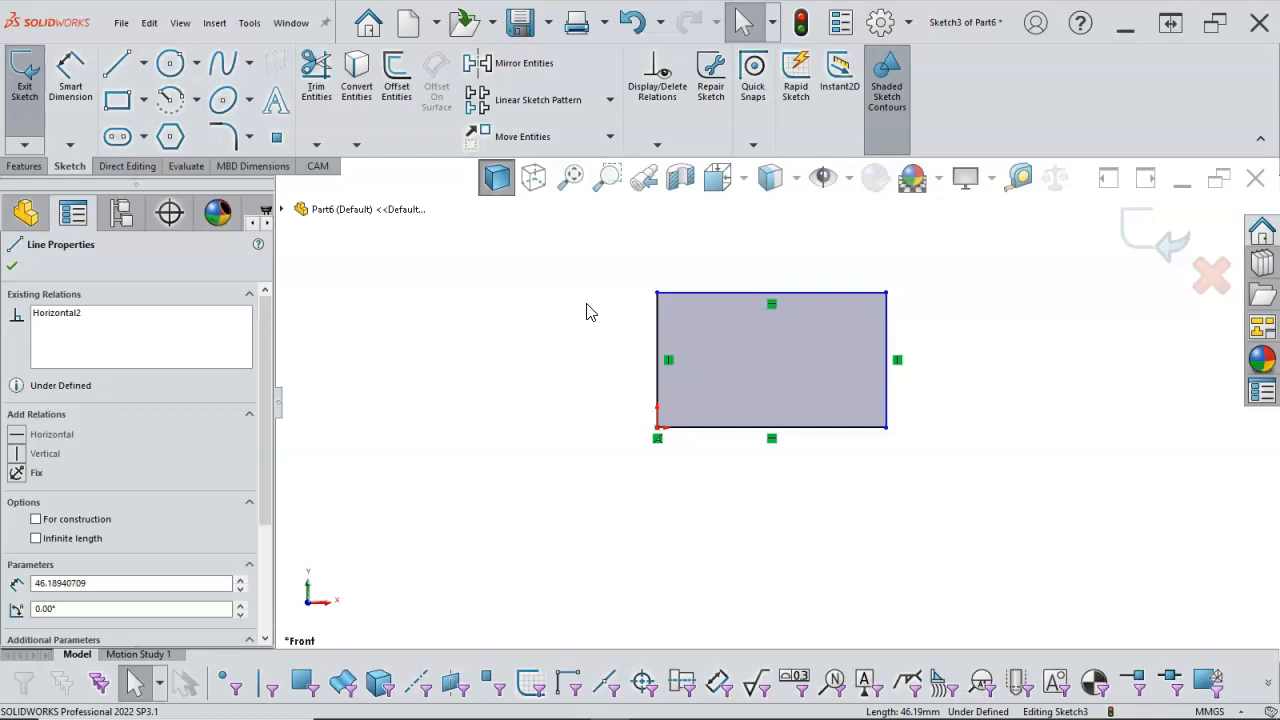
# Step: Hide the sketch relation symbols and clear the line selection
pyautogui.click(848, 179)
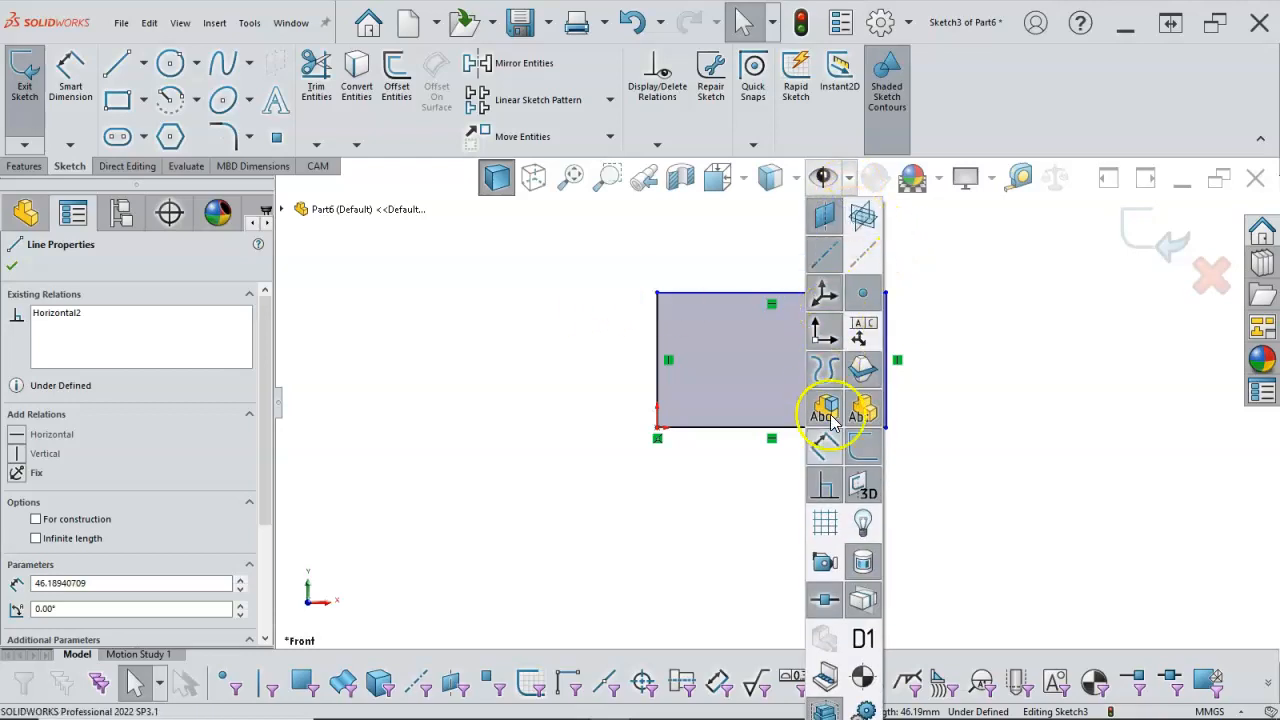
pyautogui.click(826, 488)
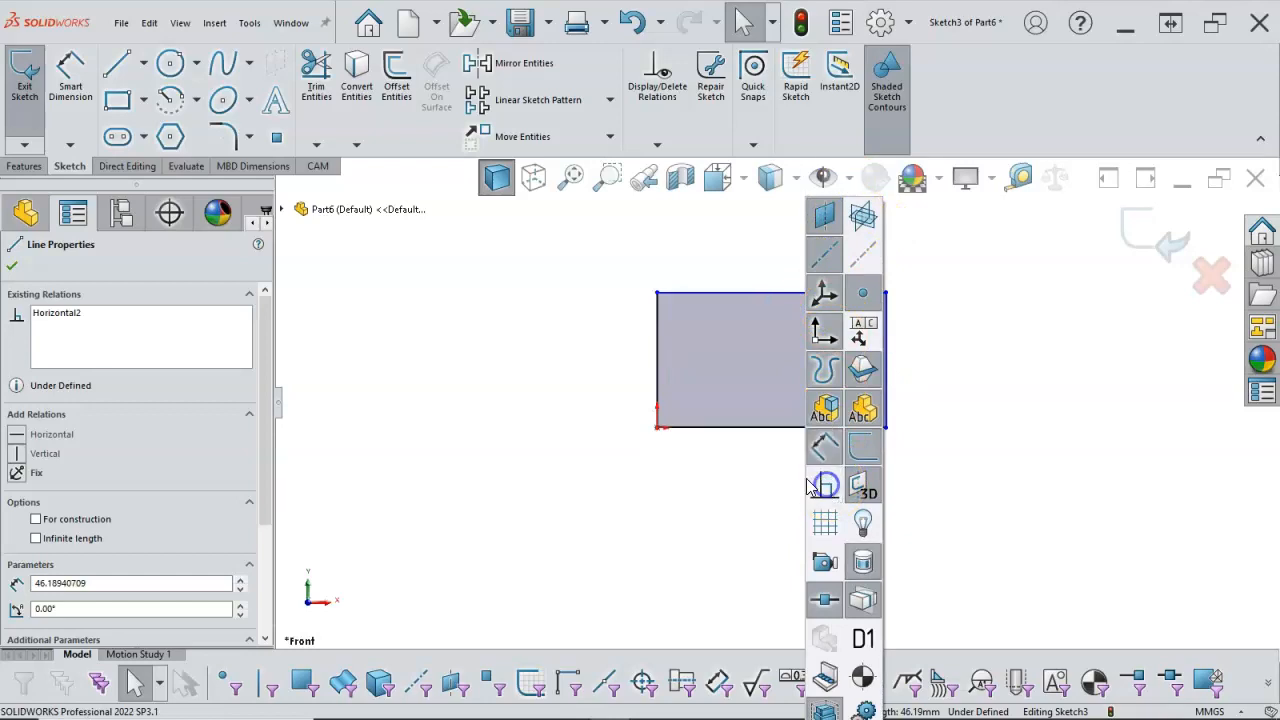
pyautogui.click(745, 461)
pyautogui.click(601, 366)
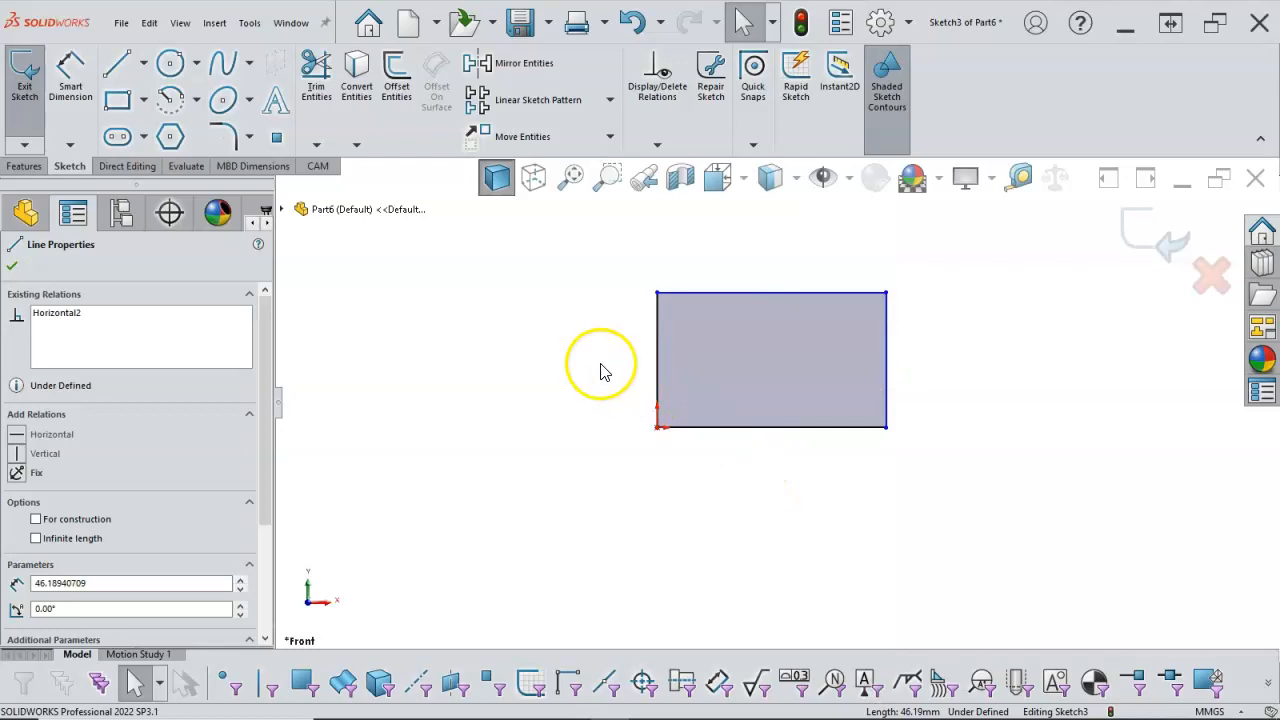
pyautogui.click(575, 334)
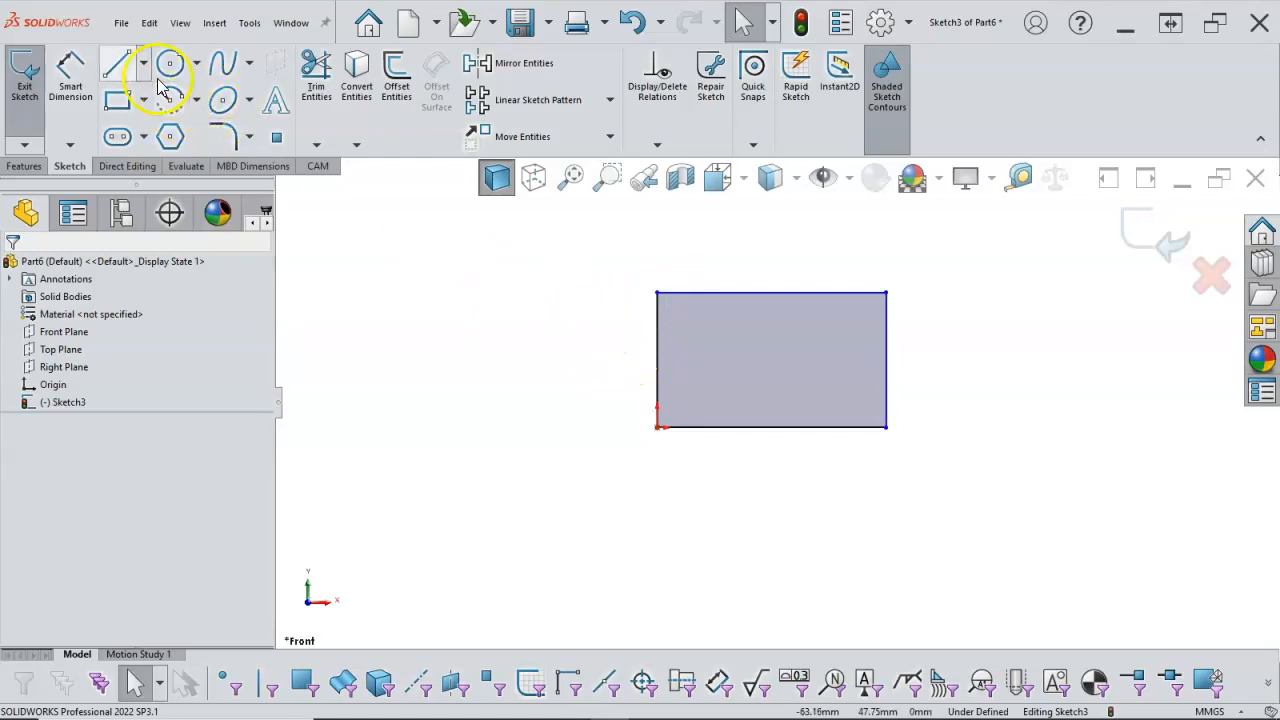
# Step: Dimension the rectangle's height by its left vertical line with Smart Dimension, accepting the drawn length, and undo that dimension
pyautogui.click(75, 145)
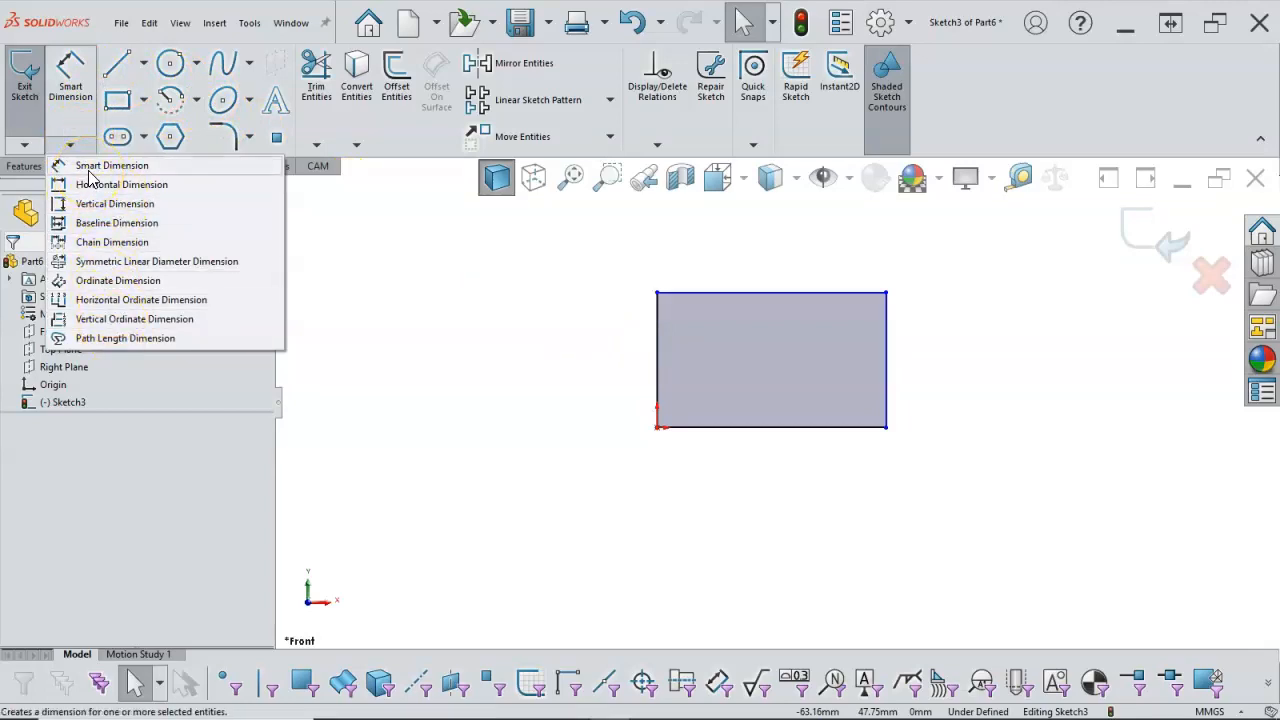
pyautogui.click(89, 168)
pyautogui.scroll(-1, 329, 294)
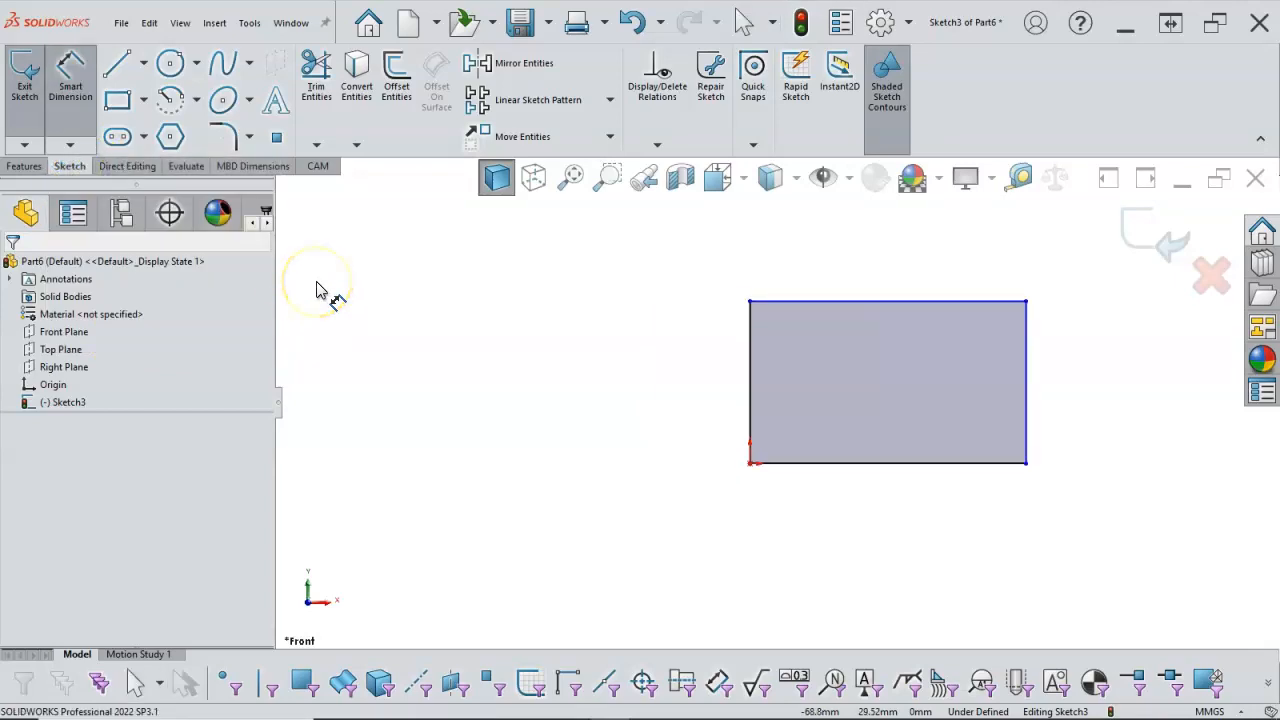
pyautogui.click(751, 395)
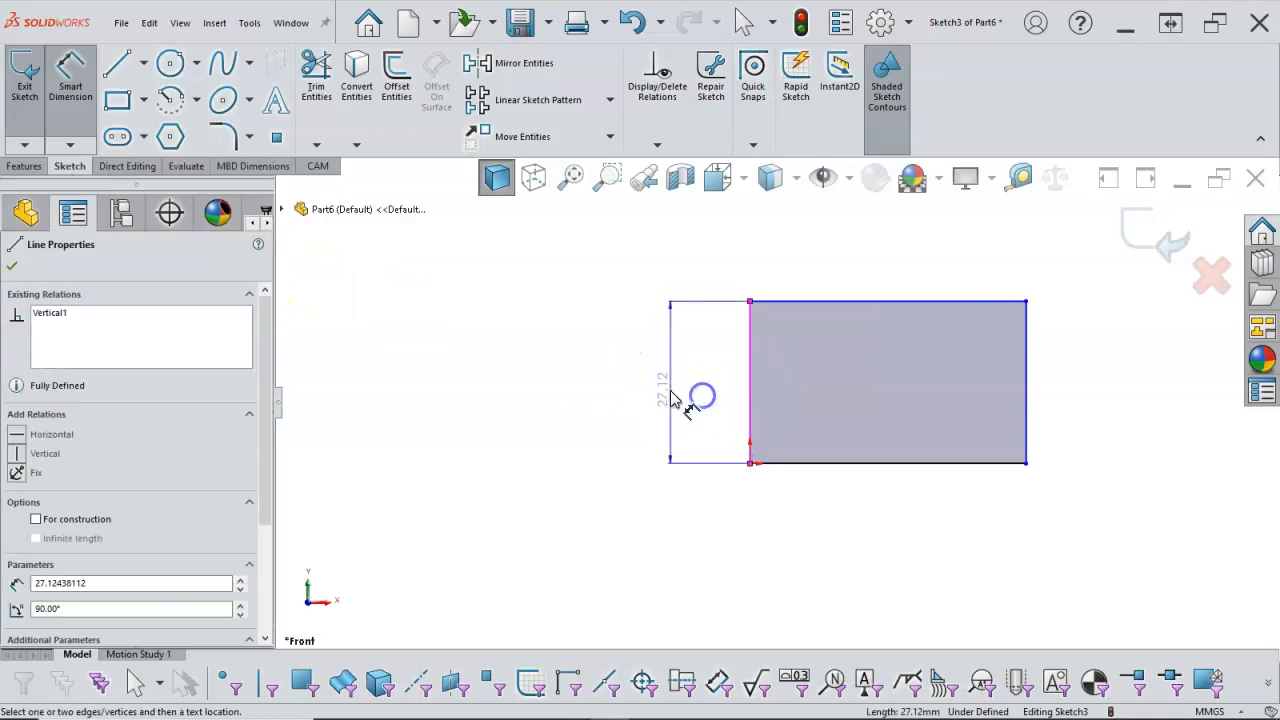
pyautogui.click(671, 395)
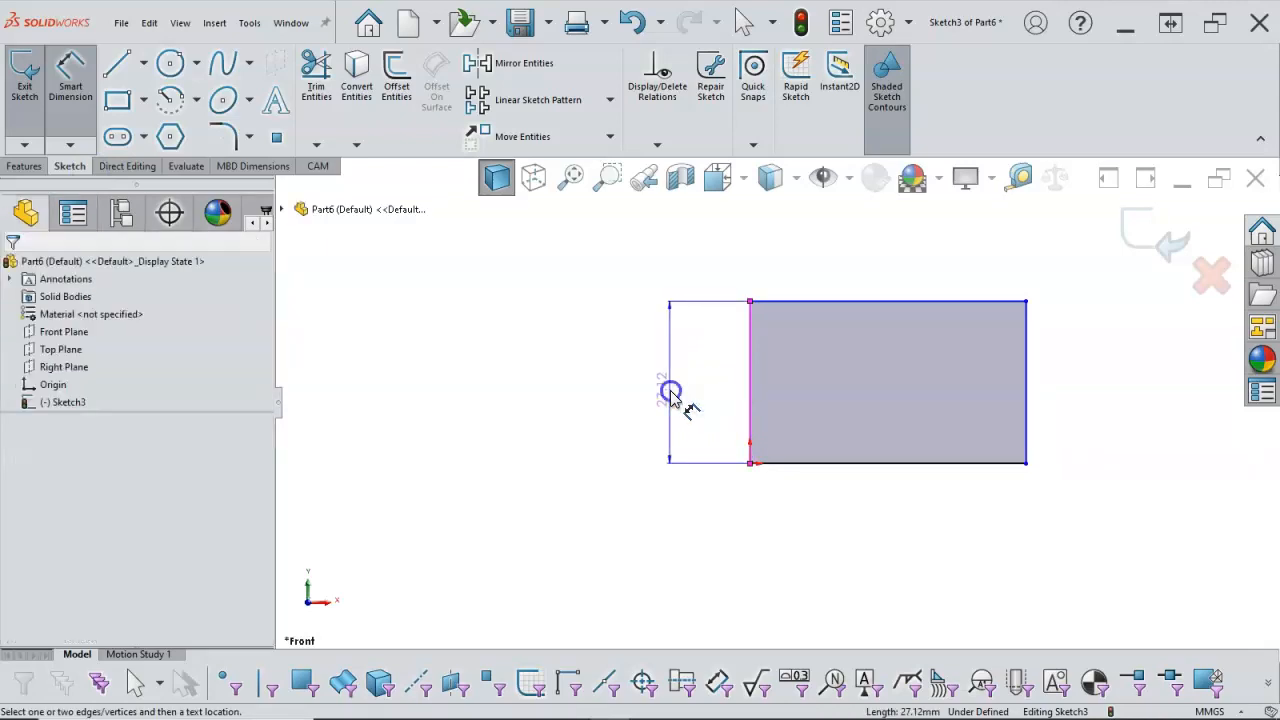
pyautogui.click(553, 365)
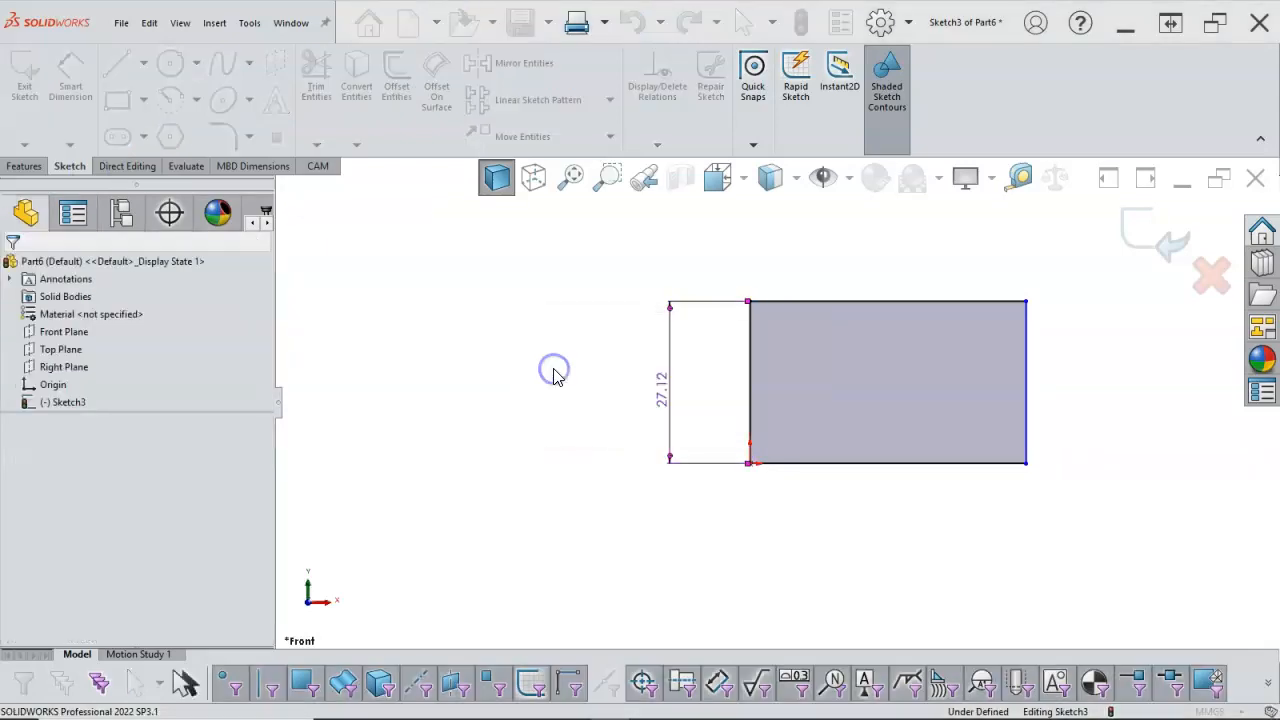
pyautogui.click(588, 290)
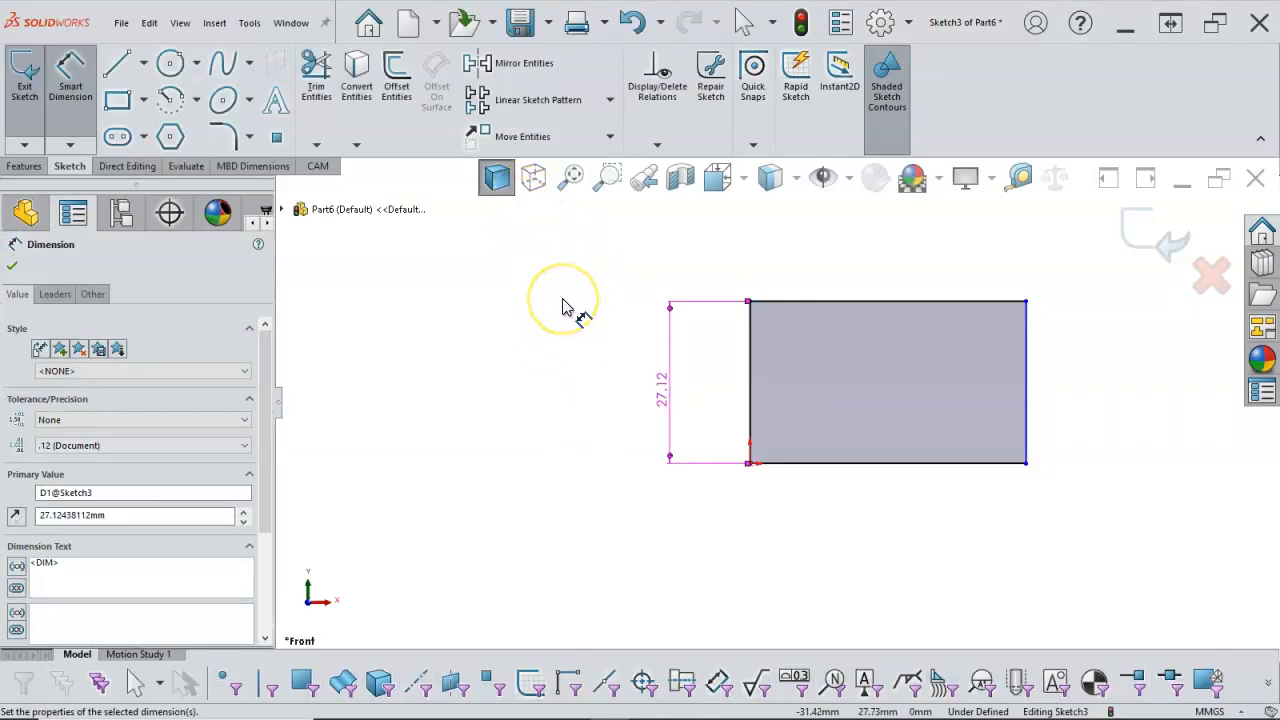
pyautogui.press('Escape')
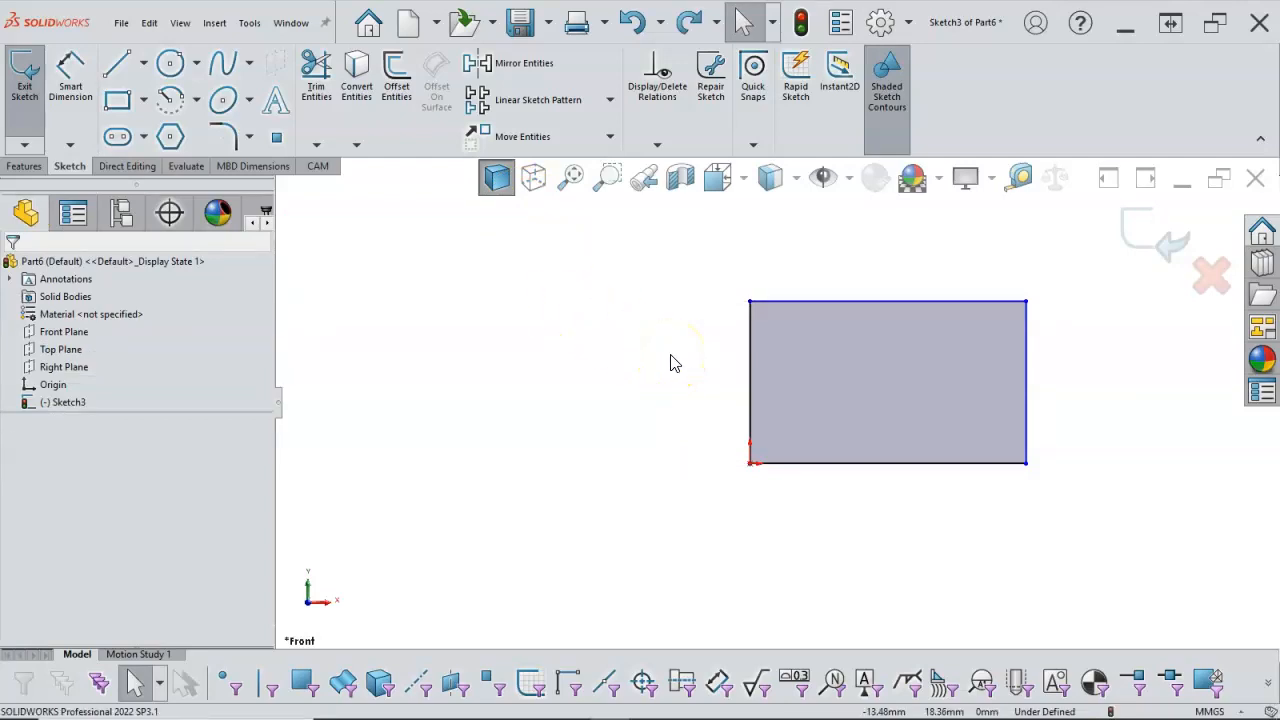
# Step: Dimension the distance between the rectangle's top and bottom horizontal lines as 30 mm, placing the dimension beside the left edge
pyautogui.click(63, 88)
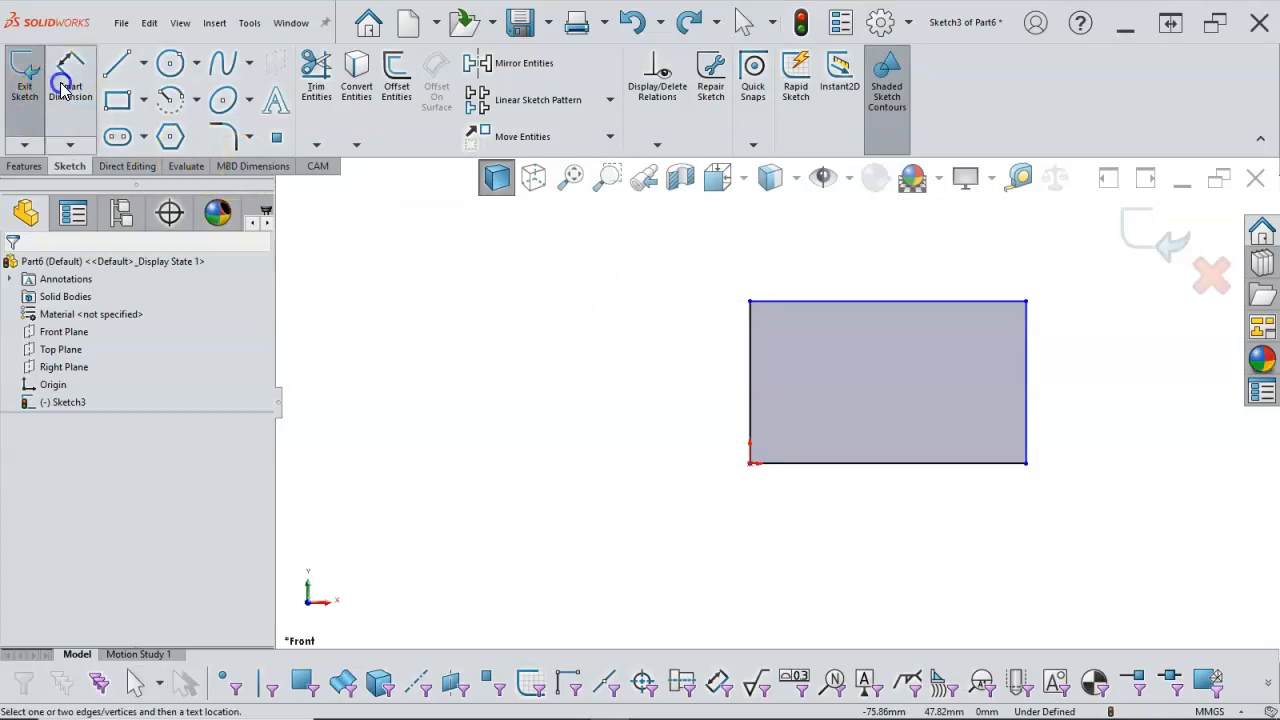
pyautogui.rightClick(662, 386)
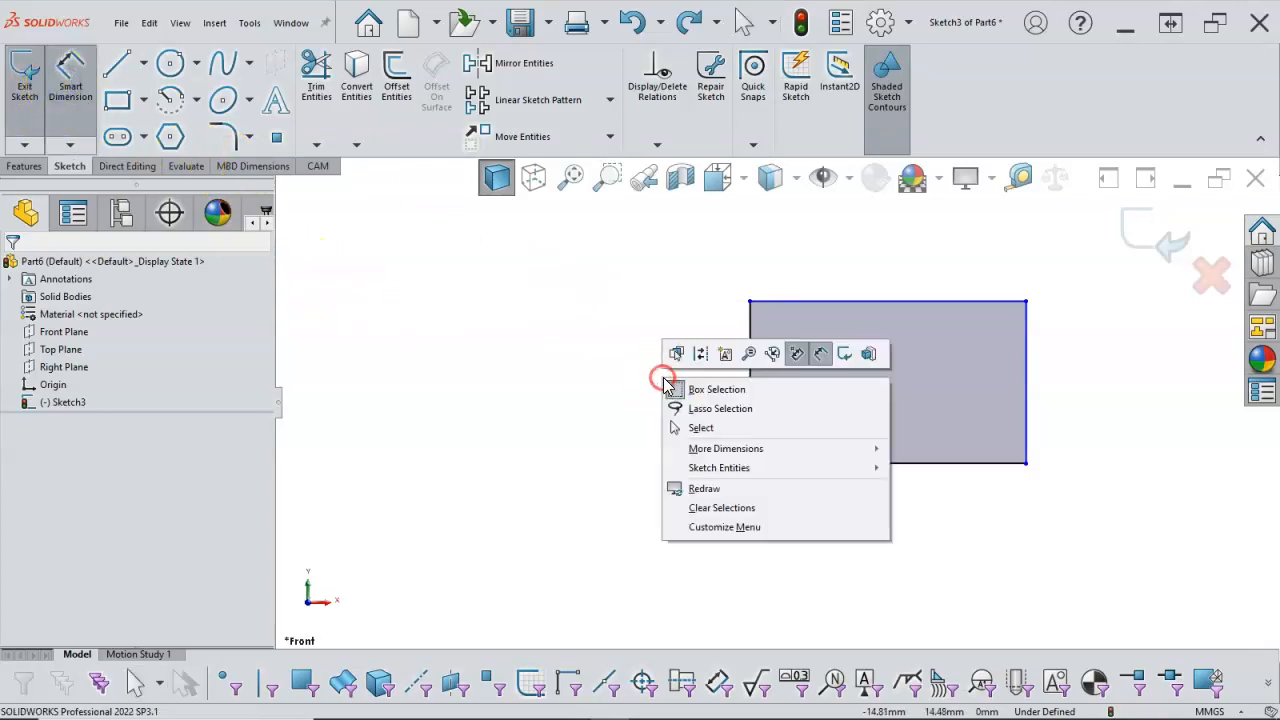
pyautogui.click(800, 301)
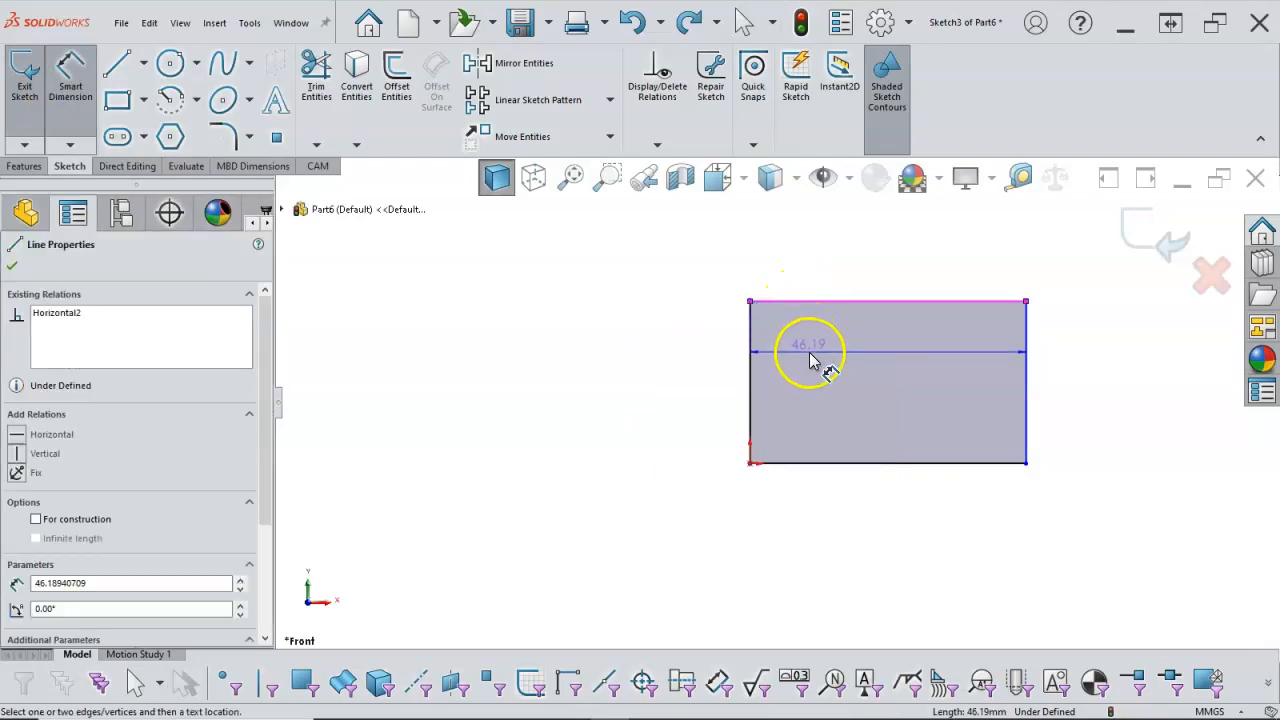
pyautogui.click(836, 468)
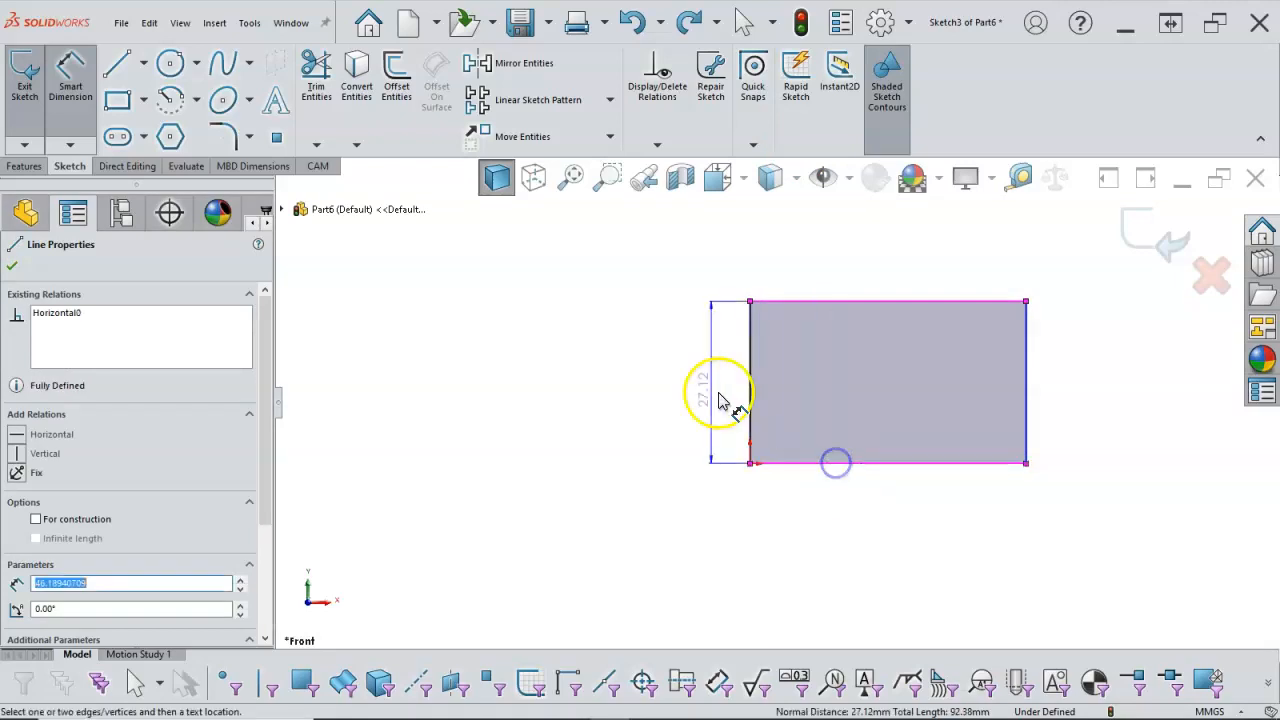
pyautogui.click(687, 381)
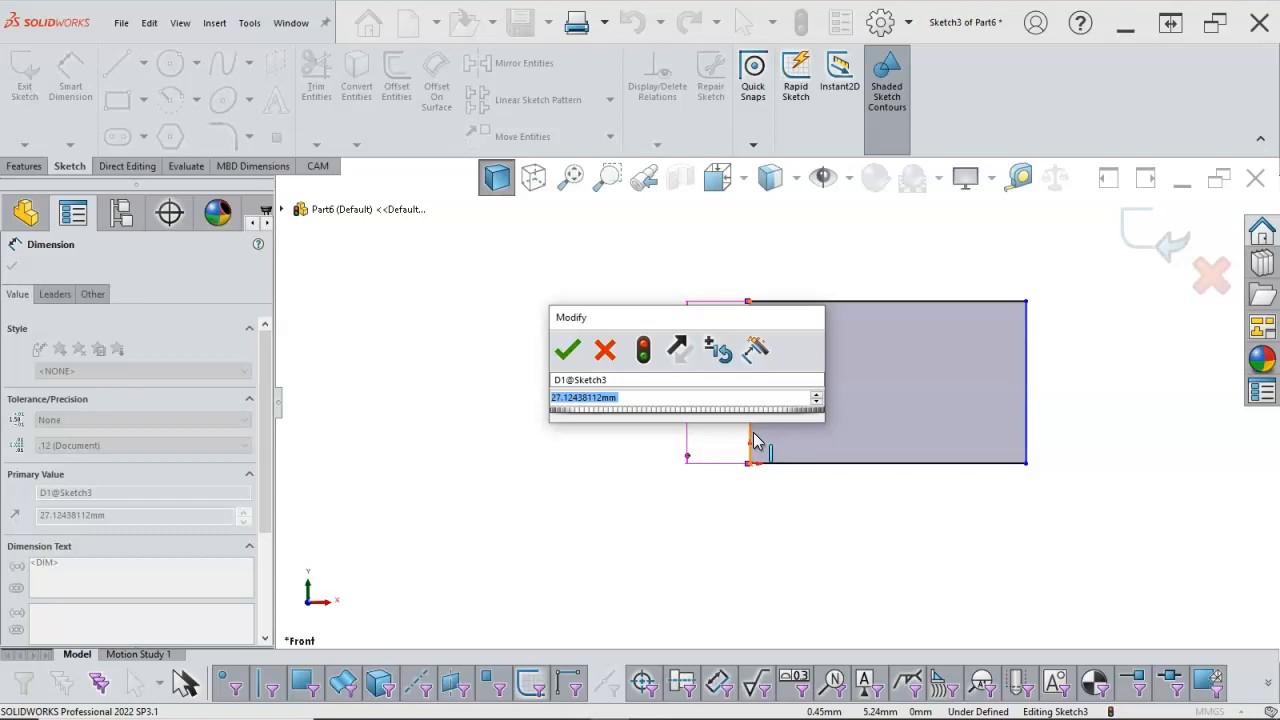
pyautogui.write('3')
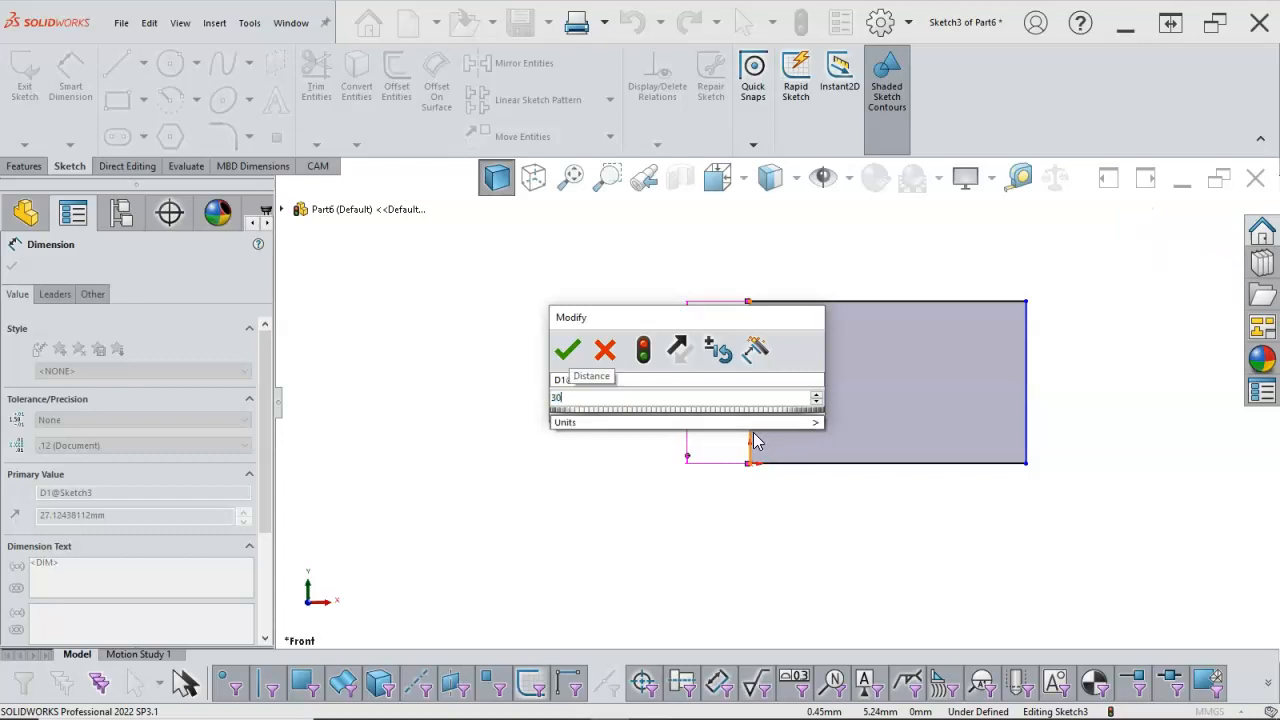
pyautogui.write('0')
pyautogui.press('Return')
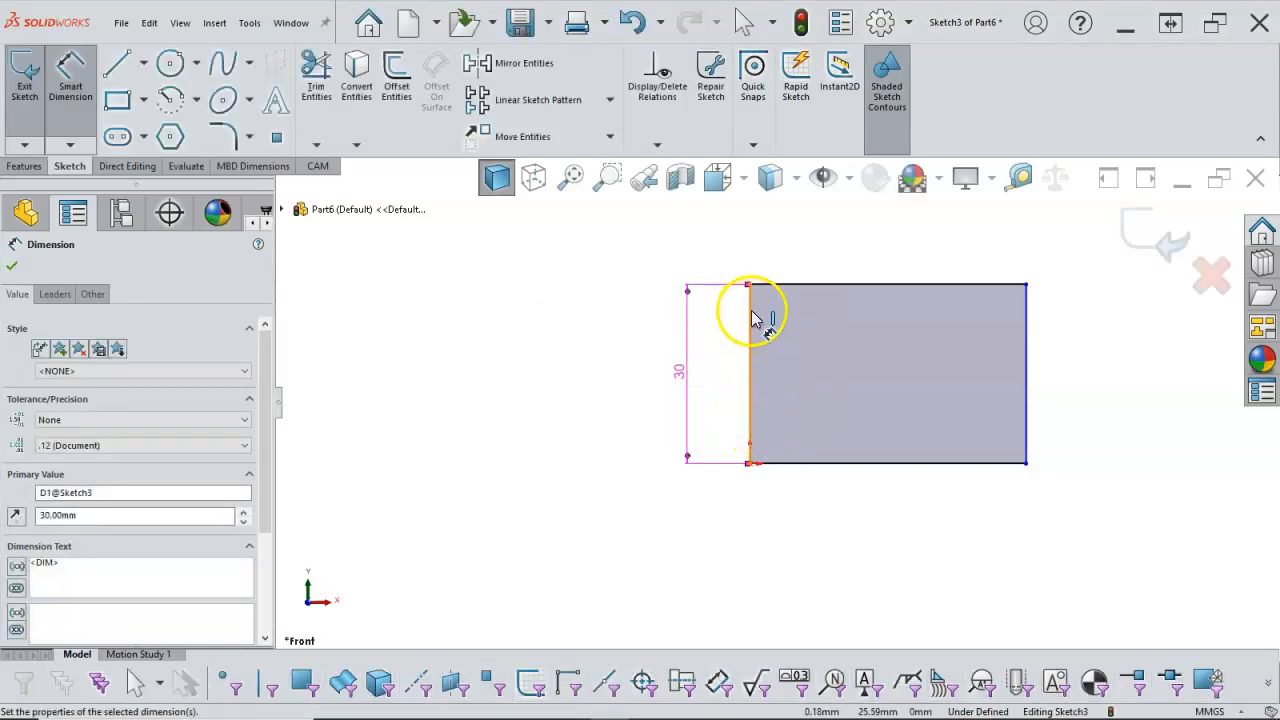
# Step: Dimension the distance between the rectangle's lower-left and lower-right corner points as 50 mm, placed below the rectangle, and leave Smart Dimension
pyautogui.scroll(-1, 990, 366)
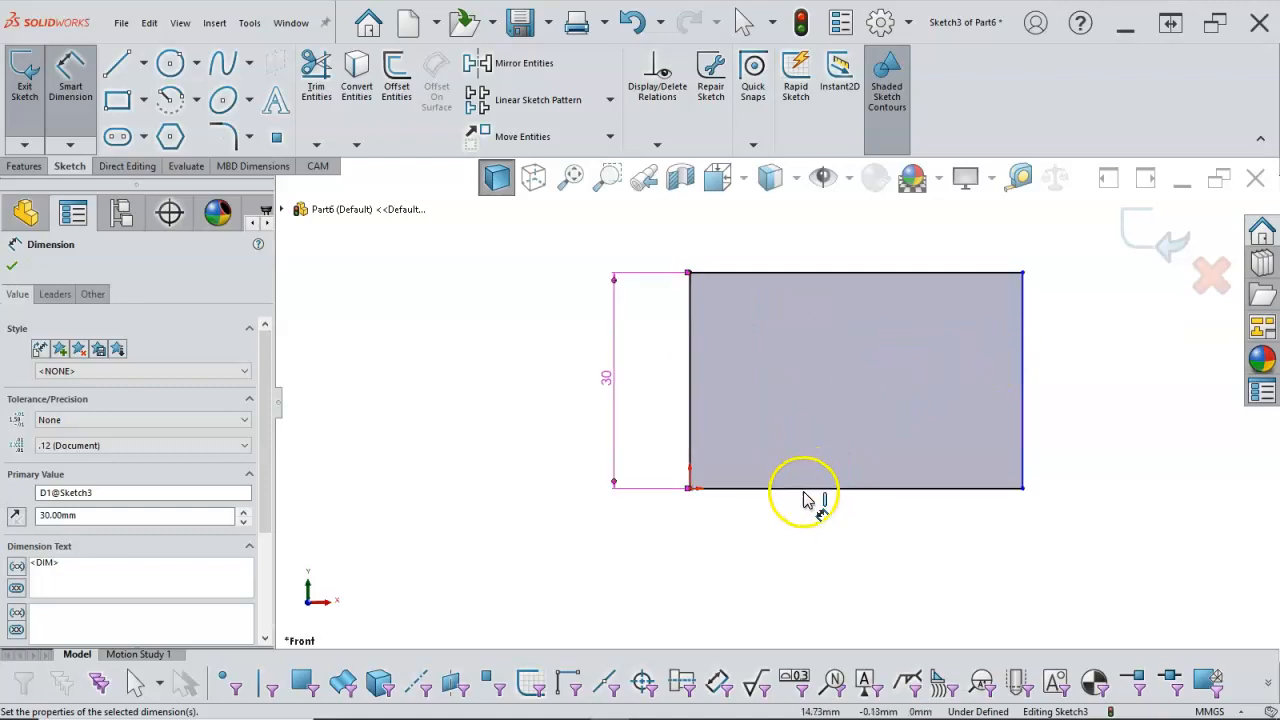
pyautogui.click(691, 492)
pyautogui.click(1022, 489)
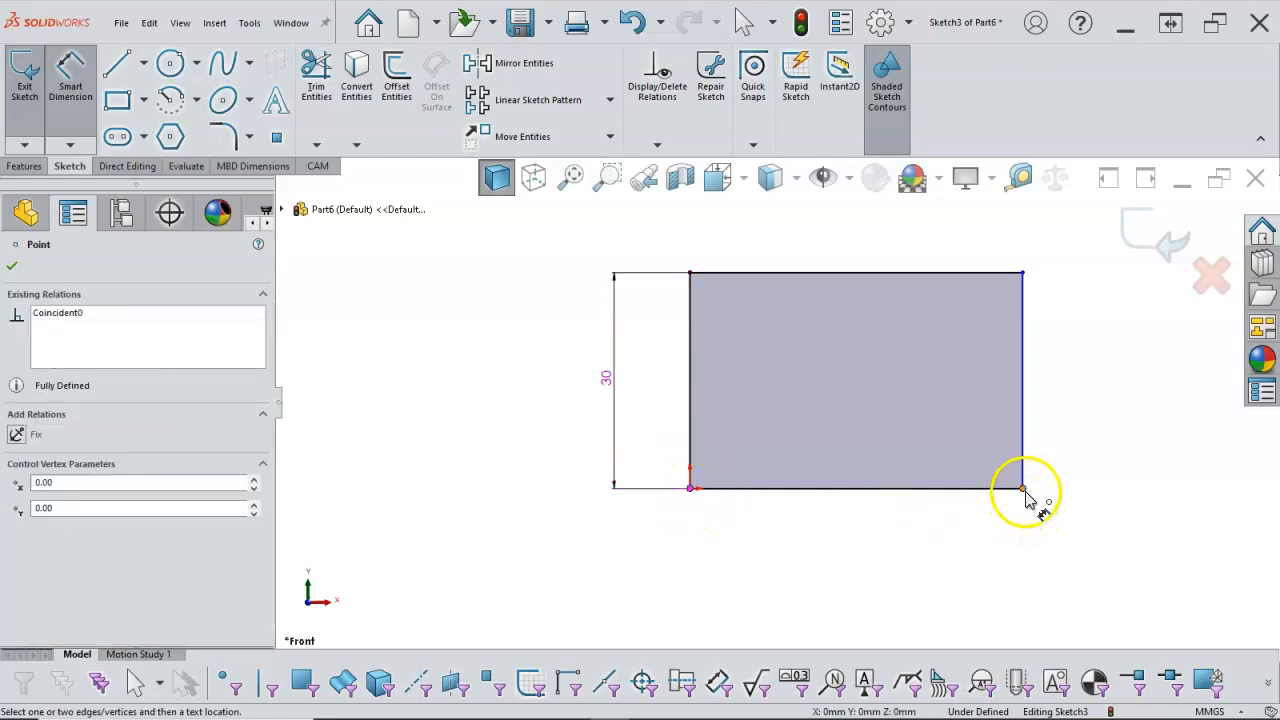
pyautogui.click(866, 545)
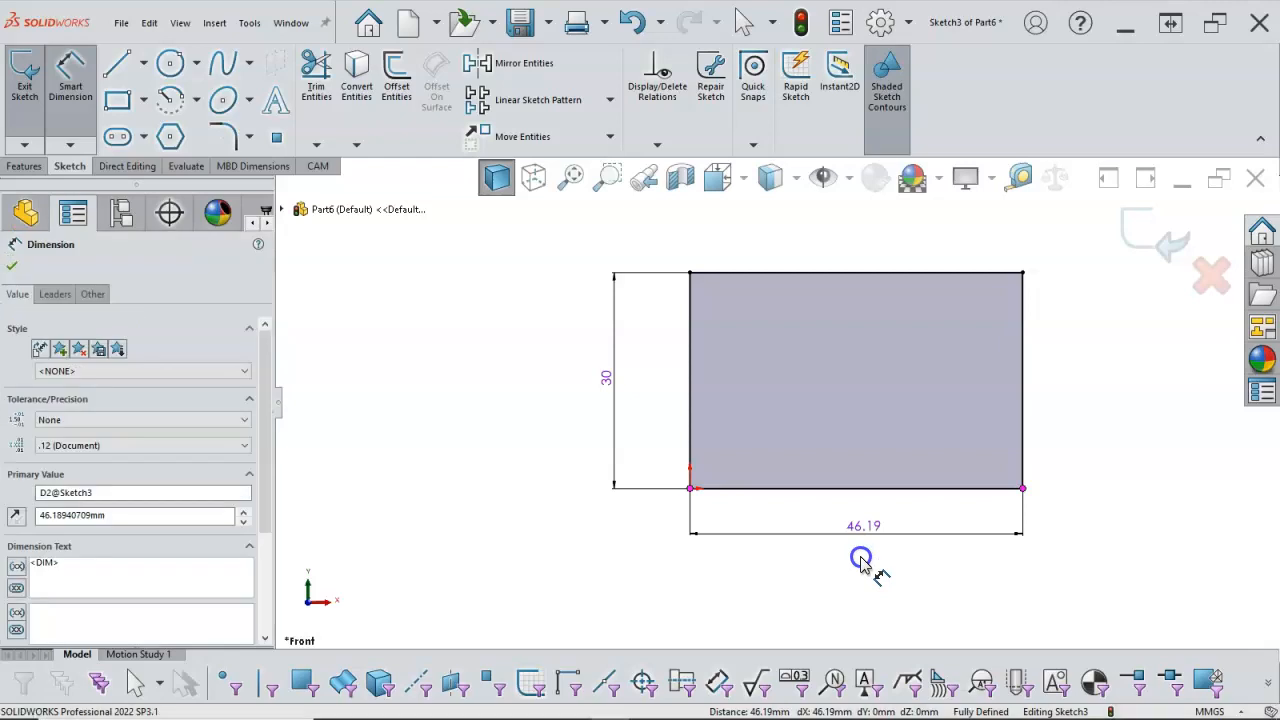
pyautogui.write('50')
pyautogui.press('Return')
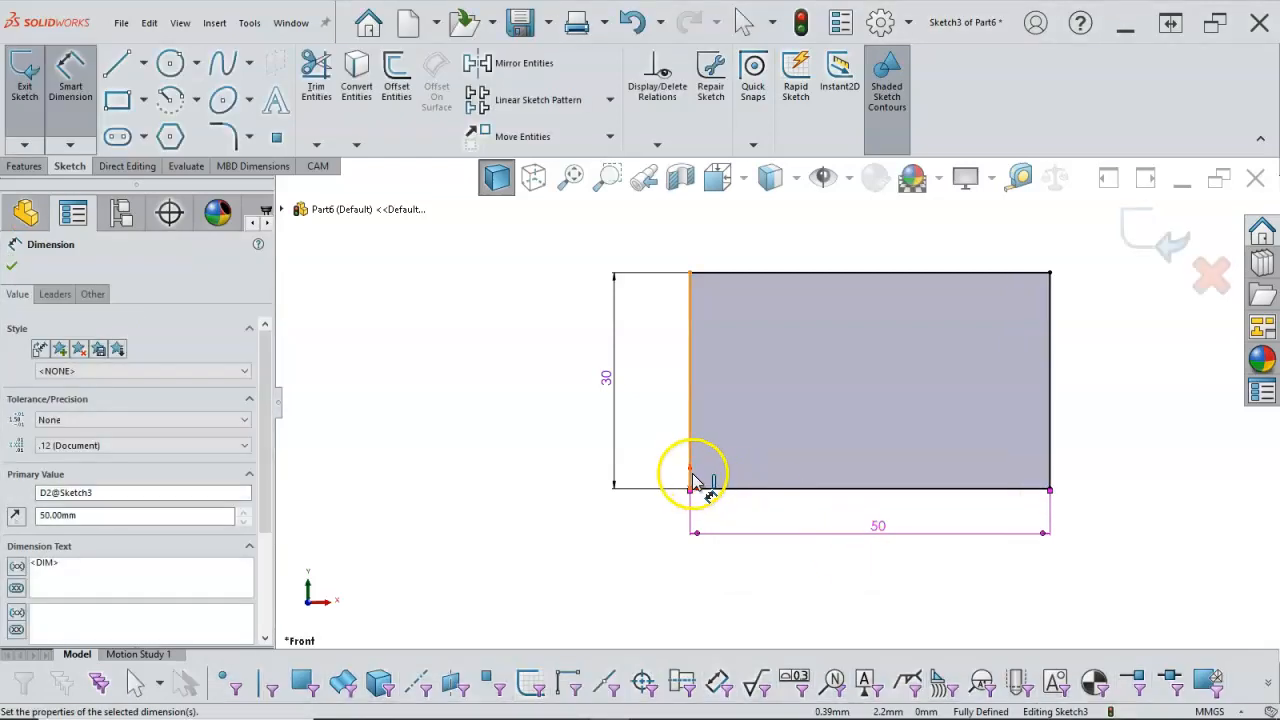
pyautogui.rightClick(510, 358)
pyautogui.click(547, 410)
pyautogui.press('z')
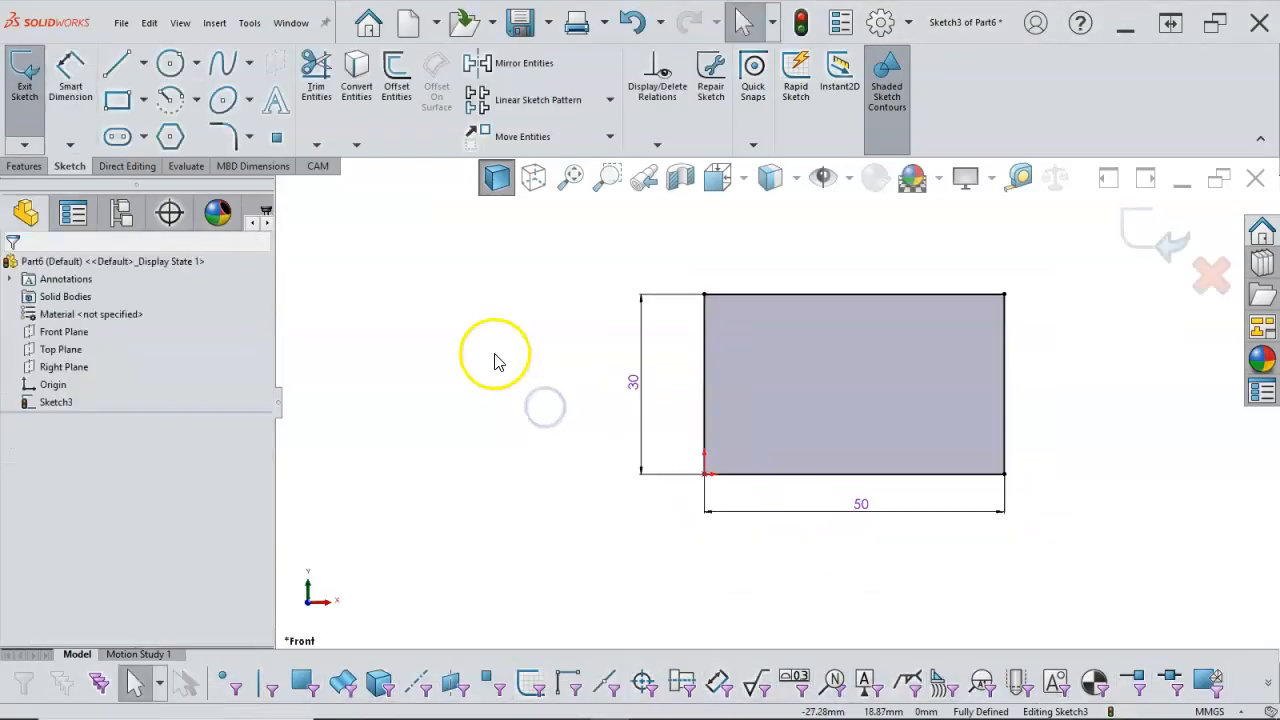
# Step: Place two sketch points left of the rectangle, at about X -52, Y 24 mm and X -32, Y 32 mm
pyautogui.click(276, 137)
pyautogui.click(393, 330)
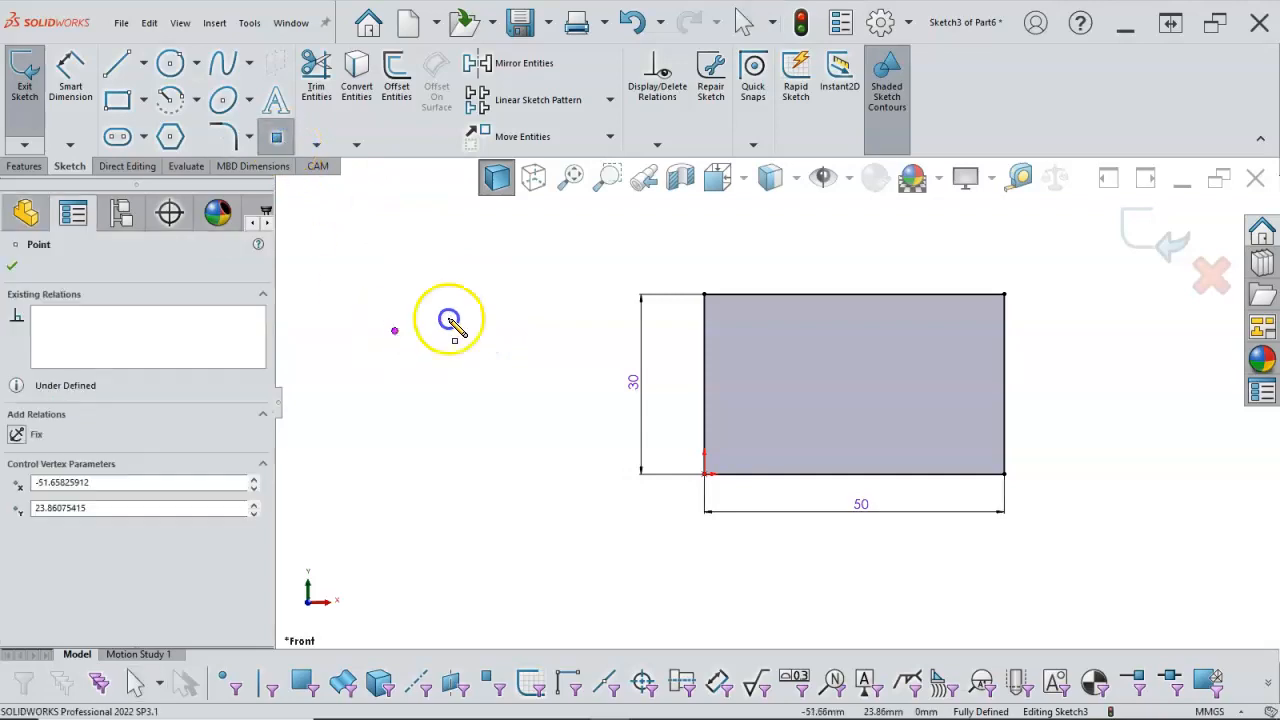
pyautogui.click(512, 282)
pyautogui.rightClick(515, 328)
pyautogui.click(545, 334)
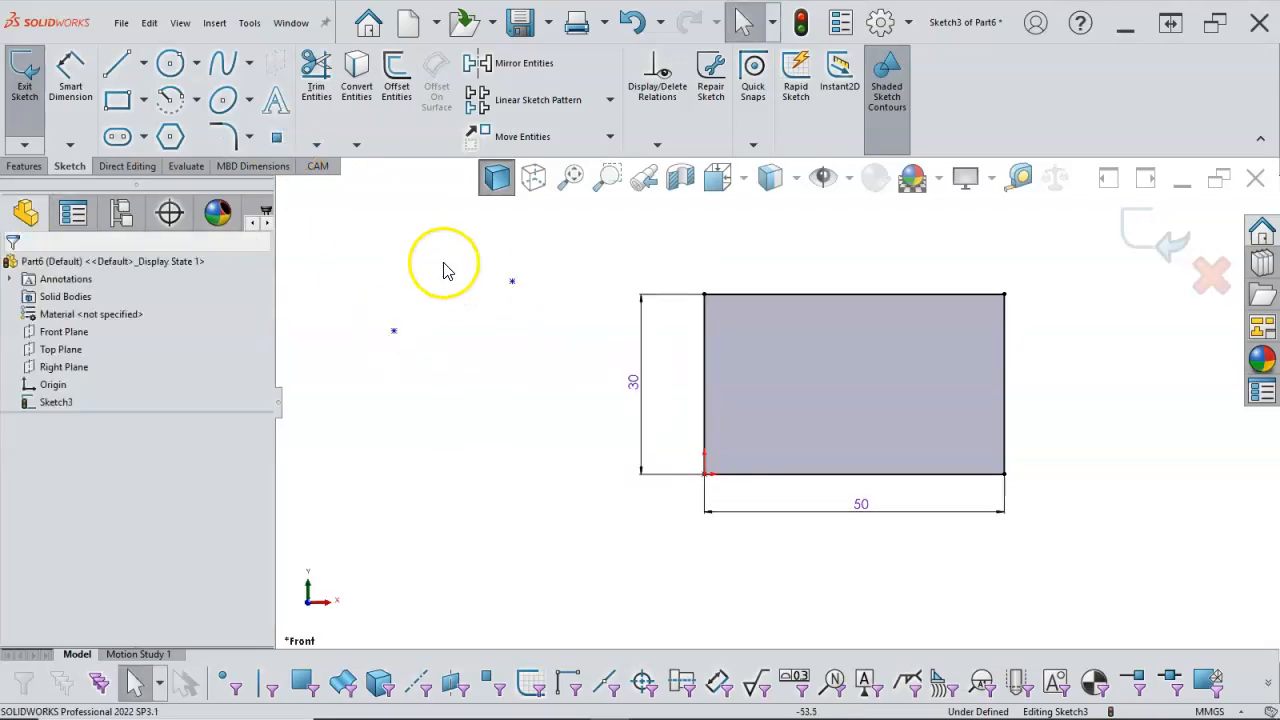
# Step: Add an aligned dimension between the two sketch points, accept the drawn distance and leave Smart Dimension
pyautogui.click(80, 90)
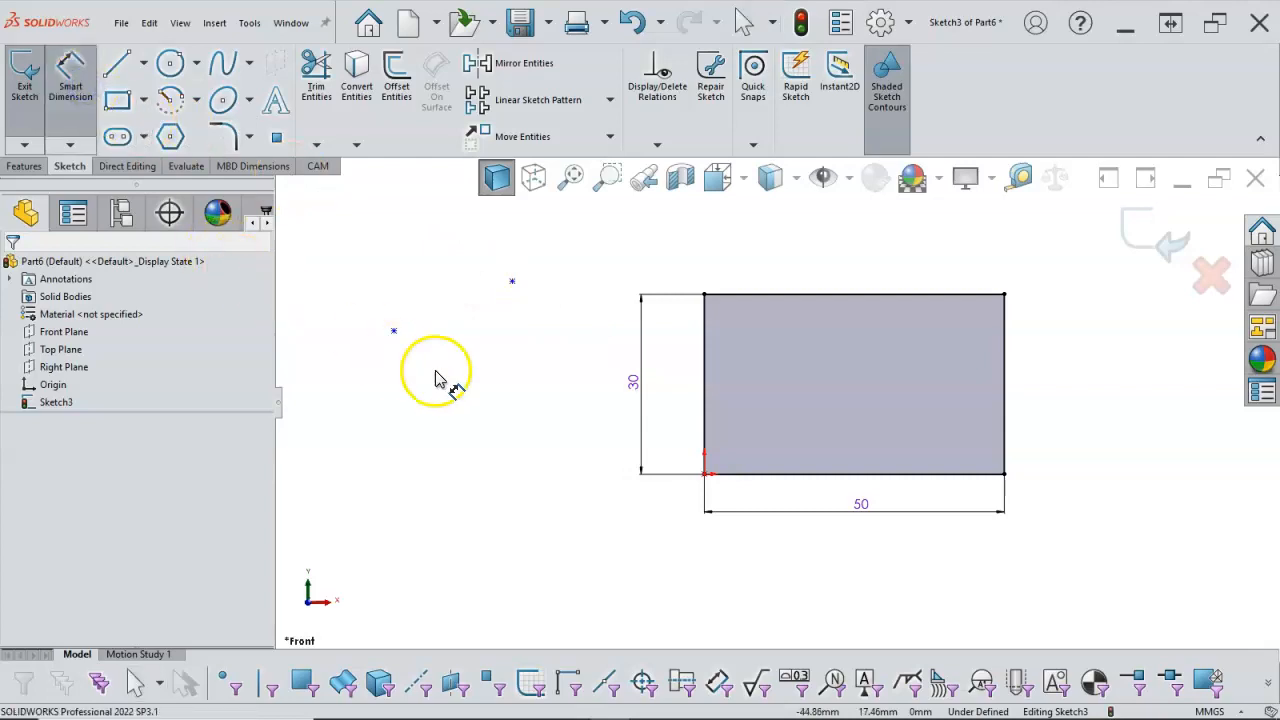
pyautogui.click(397, 339)
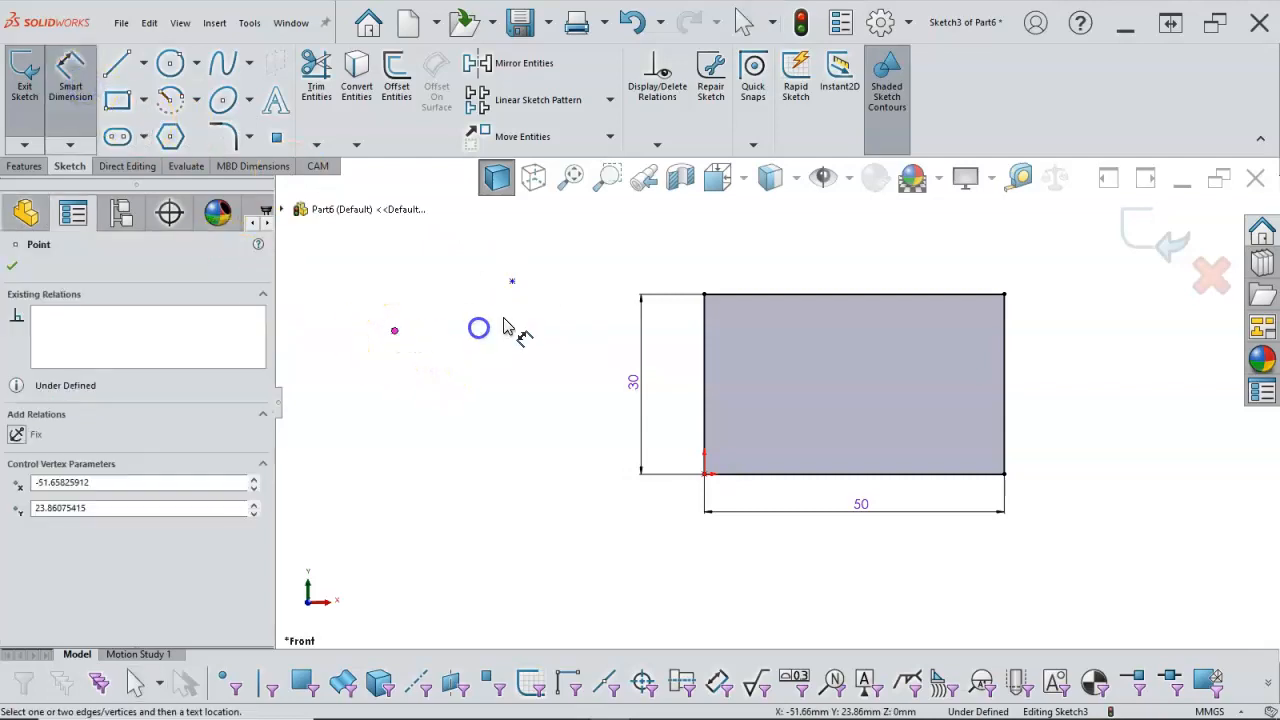
pyautogui.click(512, 283)
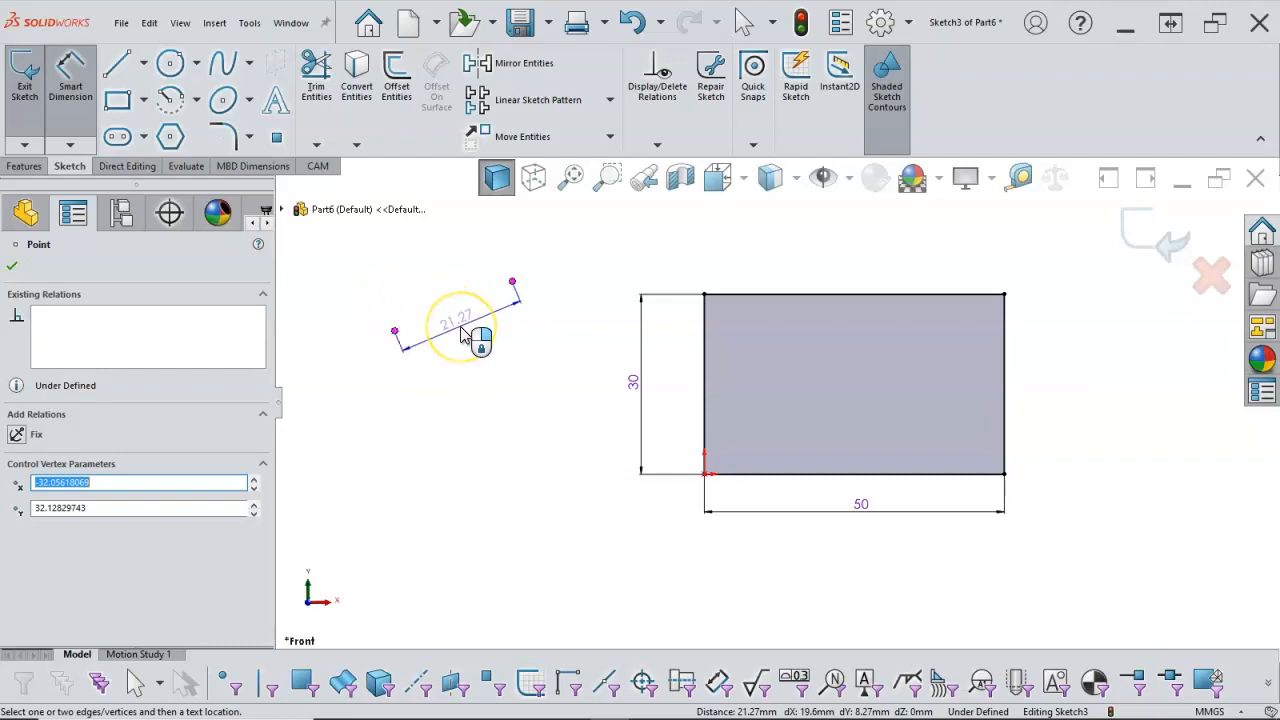
pyautogui.click(466, 323)
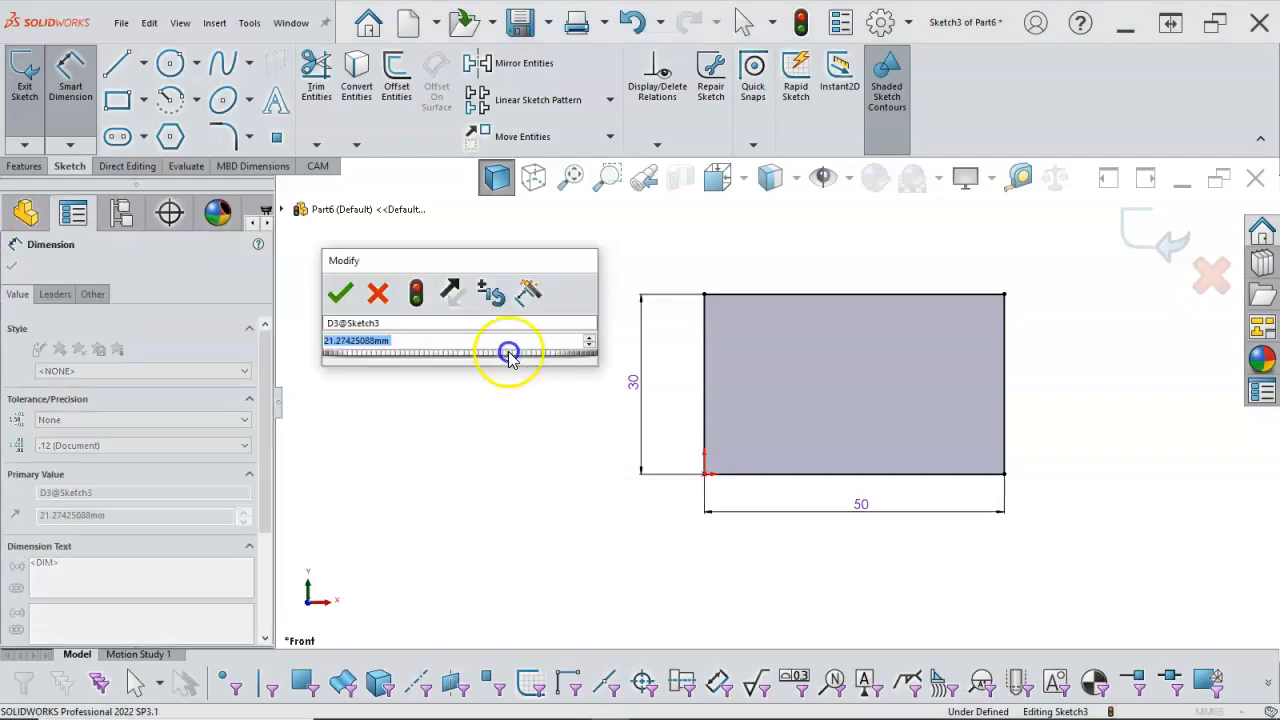
pyautogui.click(340, 293)
pyautogui.rightClick(542, 293)
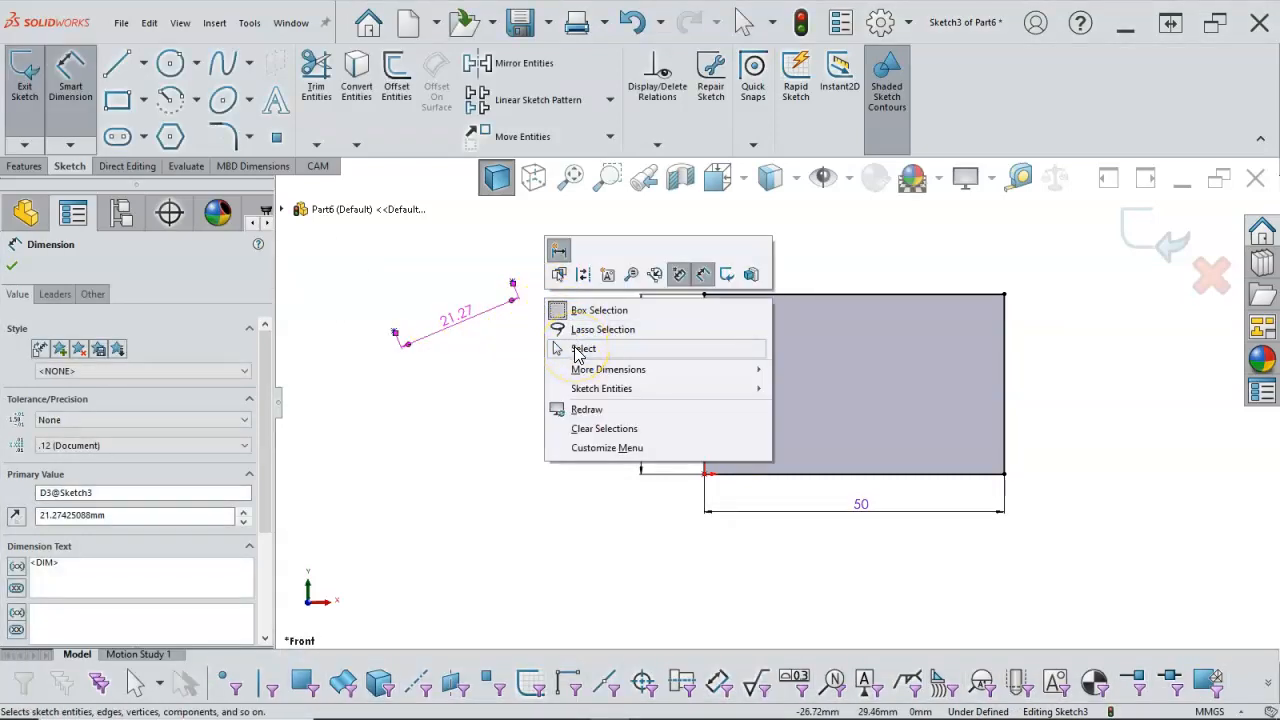
pyautogui.click(583, 349)
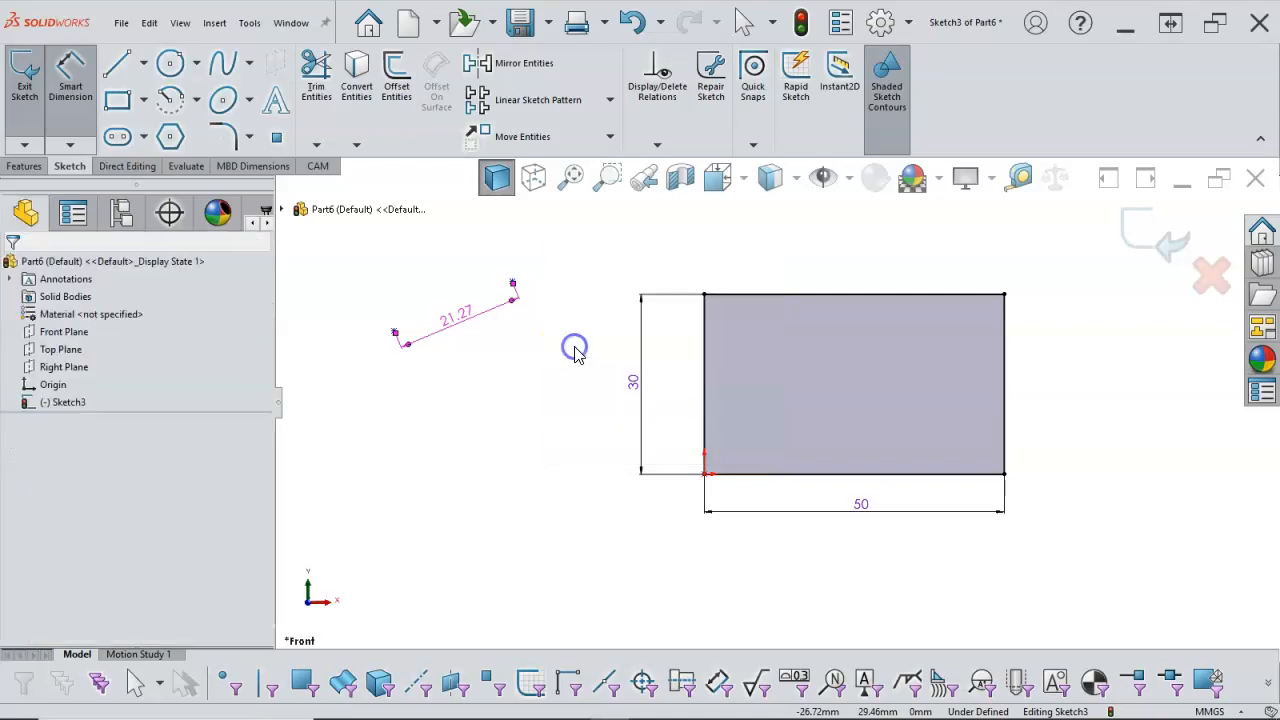
# Step: Move the right-hand sketch point down to about X -24, Y 17 mm to test the distance dimension, and deselect it
pyautogui.click(513, 292)
pyautogui.moveTo(515, 298)
pyautogui.mouseDown()
pyautogui.moveTo(446, 407)
pyautogui.moveTo(368, 364)
pyautogui.moveTo(401, 290)
pyautogui.moveTo(483, 340)
pyautogui.moveTo(514, 409)
pyautogui.moveTo(577, 314)
pyautogui.moveTo(476, 257)
pyautogui.moveTo(429, 329)
pyautogui.moveTo(429, 363)
pyautogui.moveTo(537, 394)
pyautogui.moveTo(565, 341)
pyautogui.moveTo(558, 375)
pyautogui.mouseUp()
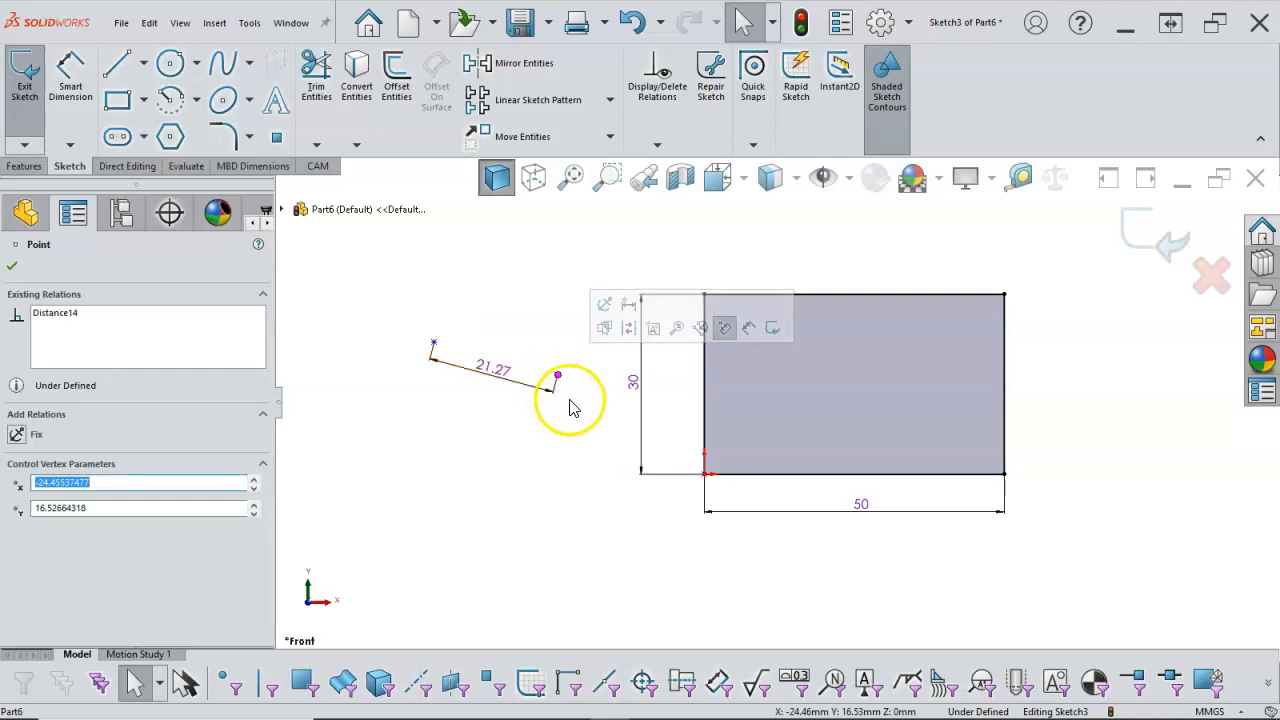
pyautogui.click(569, 403)
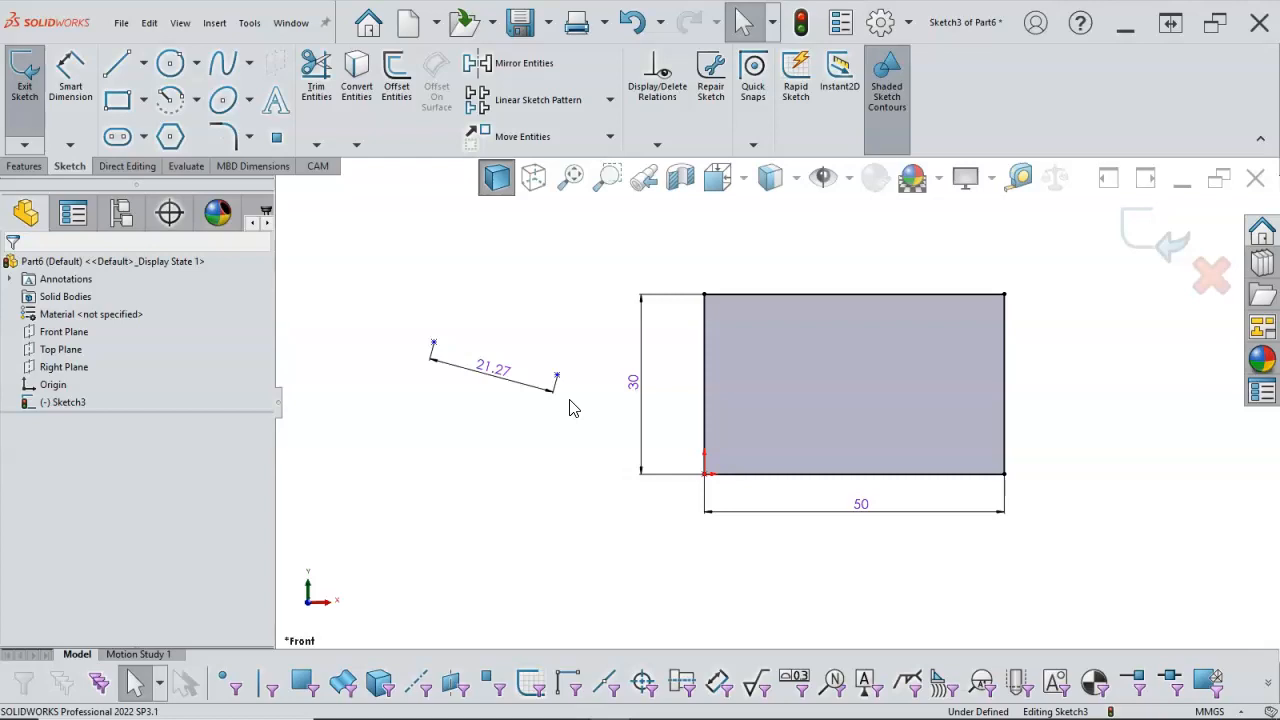
# Step: Move the right-hand sketch point down to about X -30, Y 7 mm to test the distance dimension again, and deselect it
pyautogui.click(571, 379)
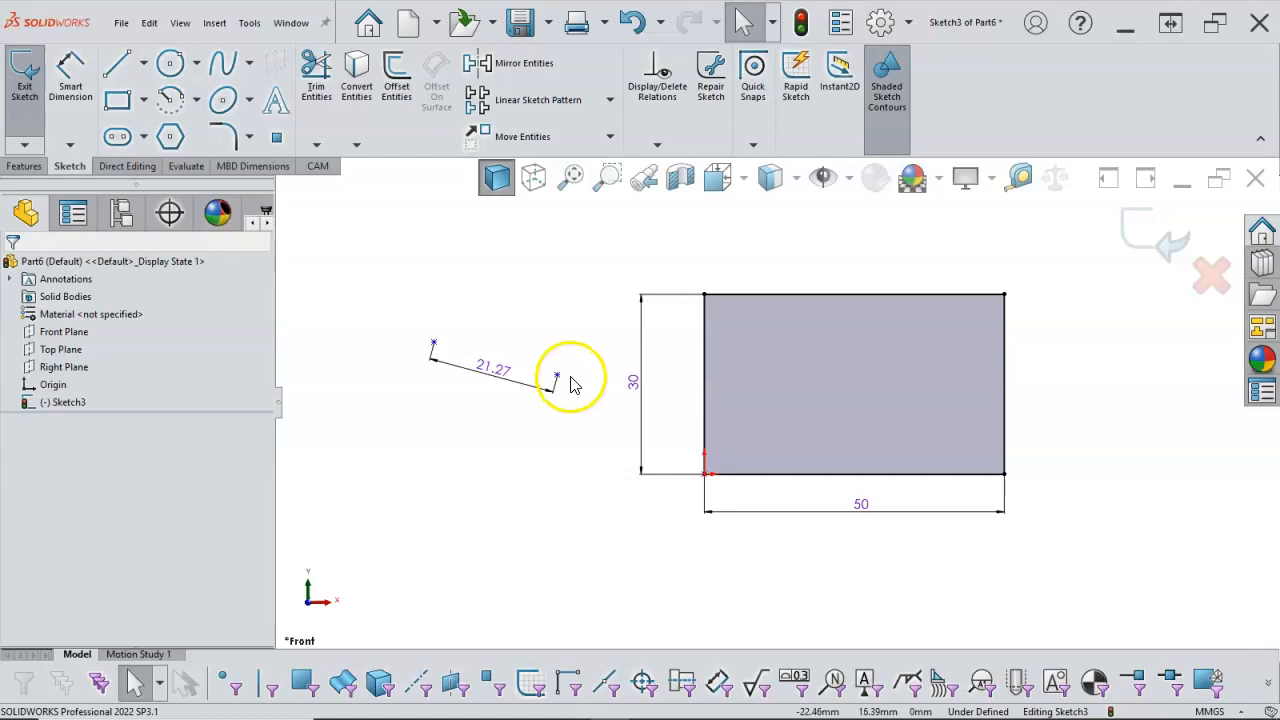
pyautogui.moveTo(557, 378); pyautogui.dragTo(525, 436)
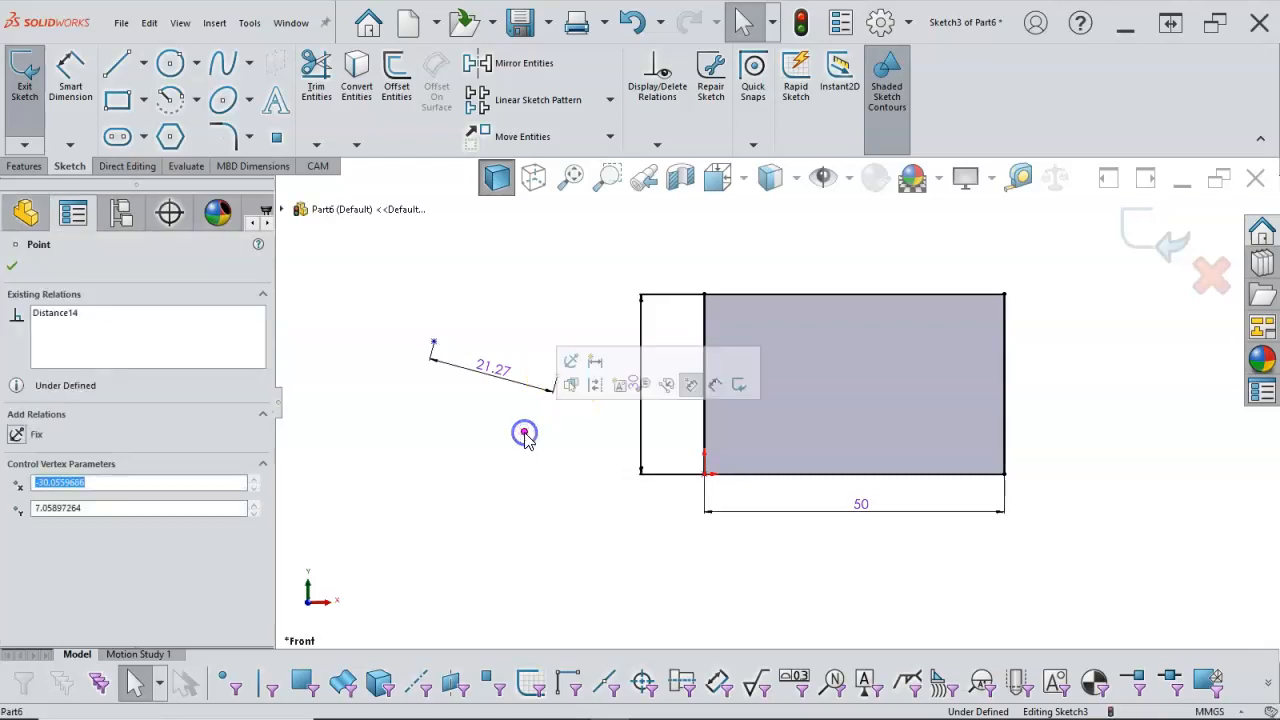
pyautogui.click(505, 386)
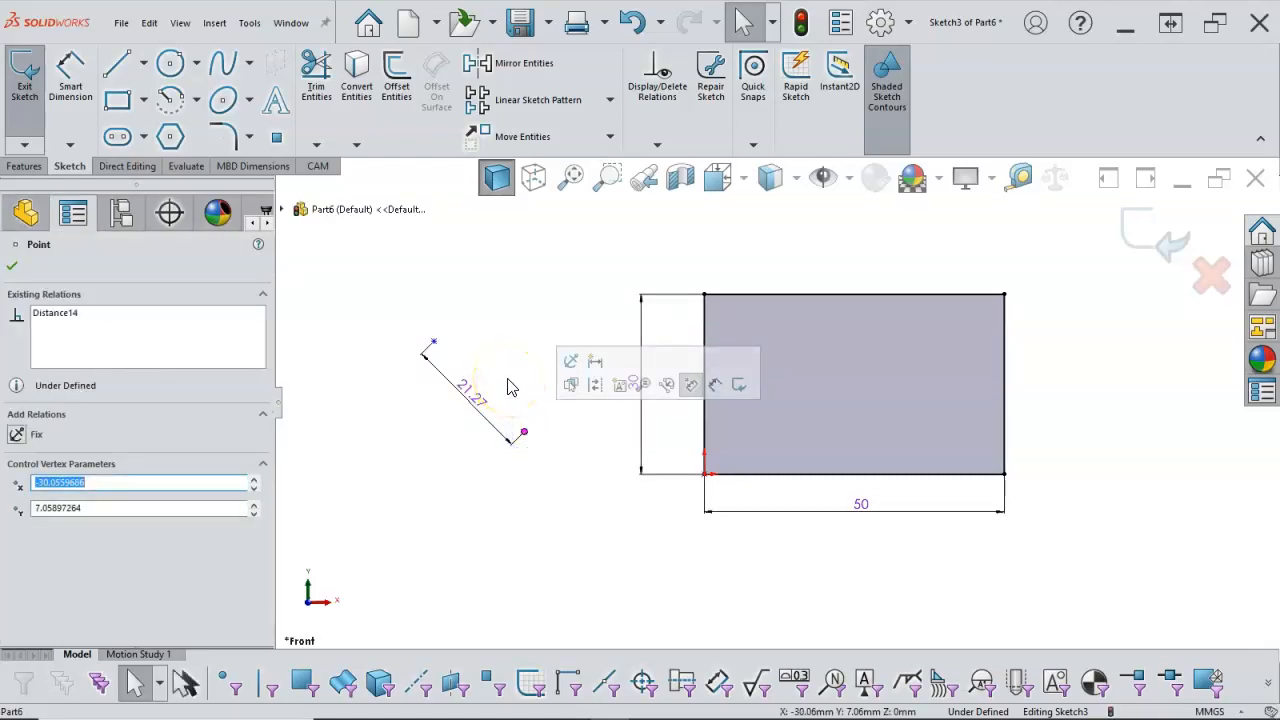
pyautogui.click(507, 366)
pyautogui.click(347, 438)
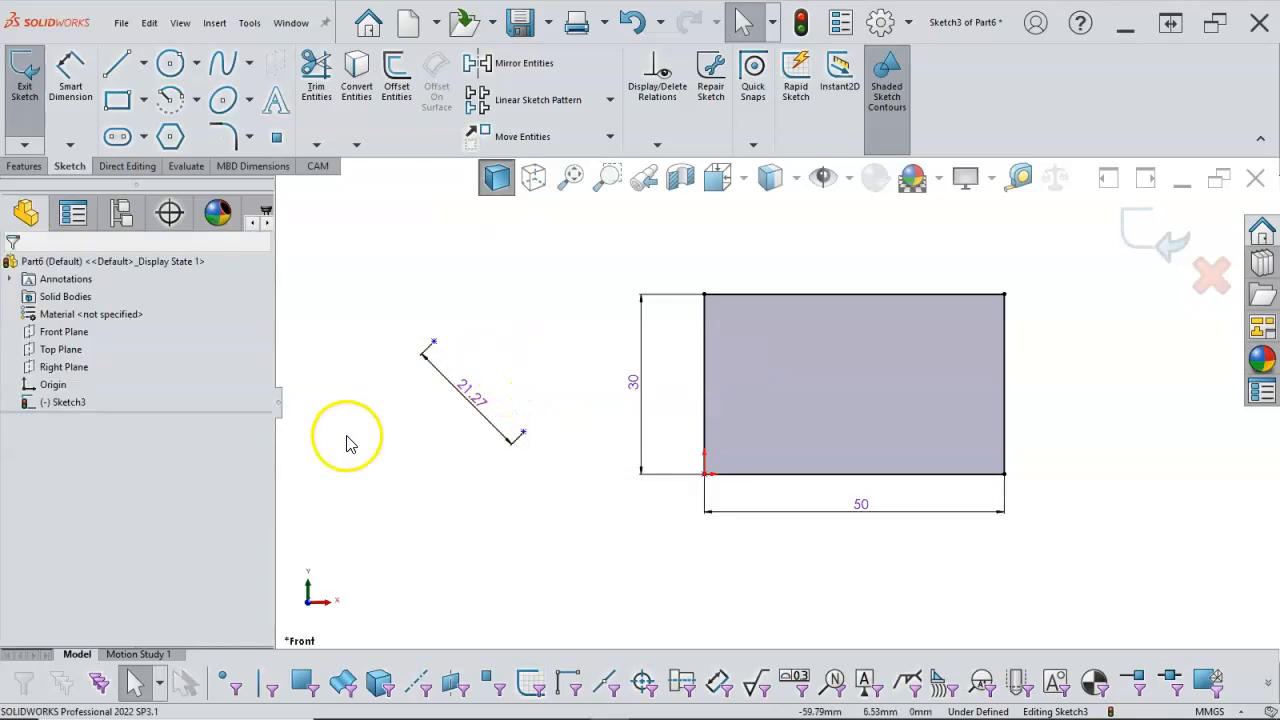
# Step: Delete both sketch points beside the rectangle together with the distance dimension between them
pyautogui.moveTo(398, 314); pyautogui.dragTo(563, 490)
pyautogui.press('Delete')
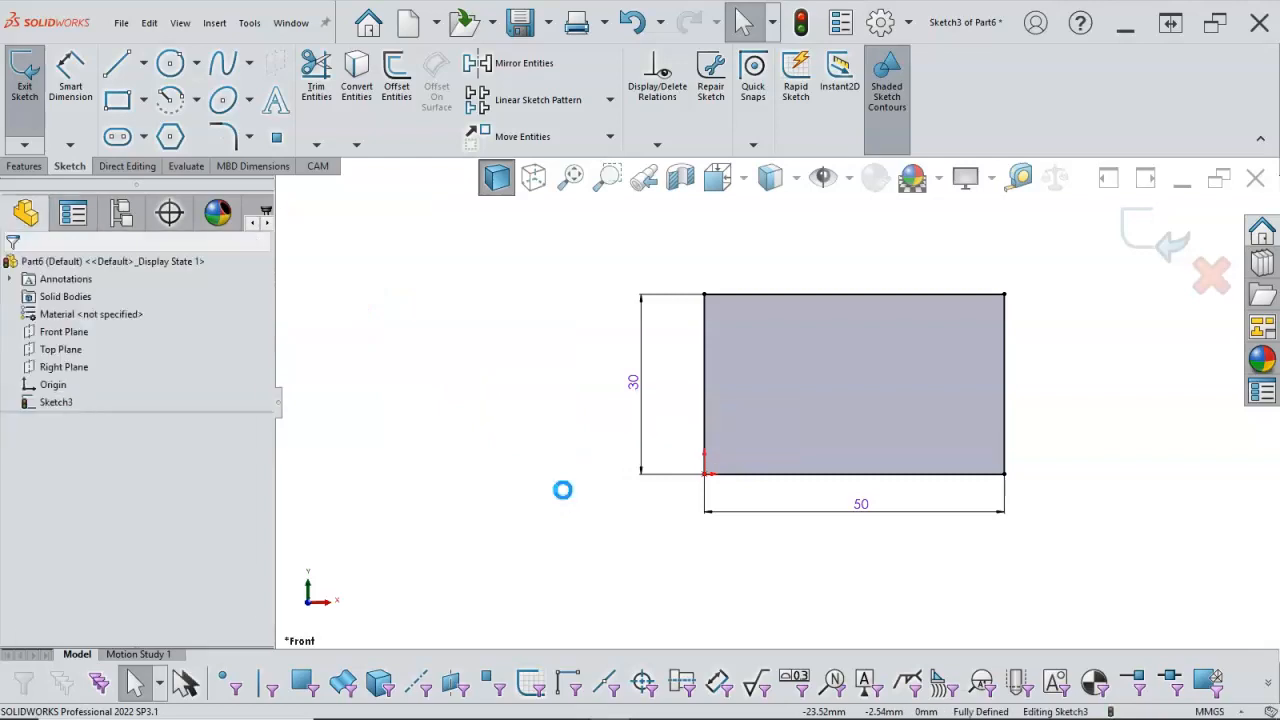
pyautogui.scroll(-1, 1048, 361)
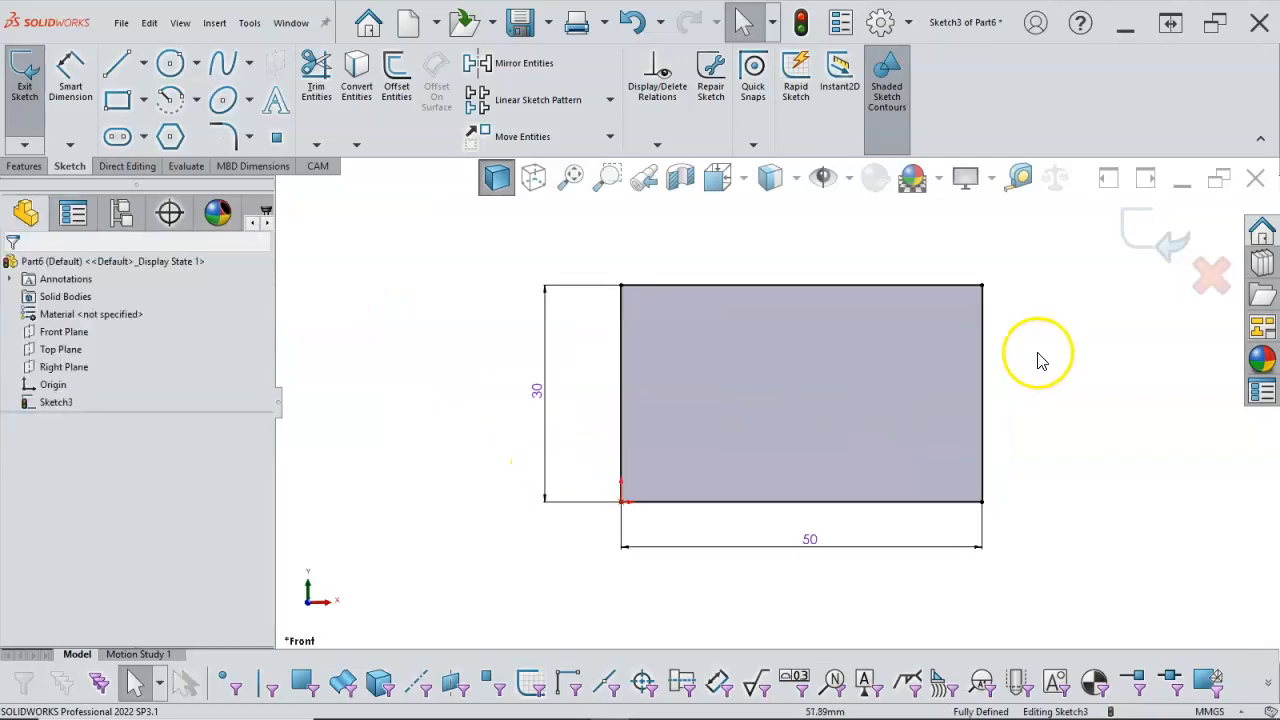